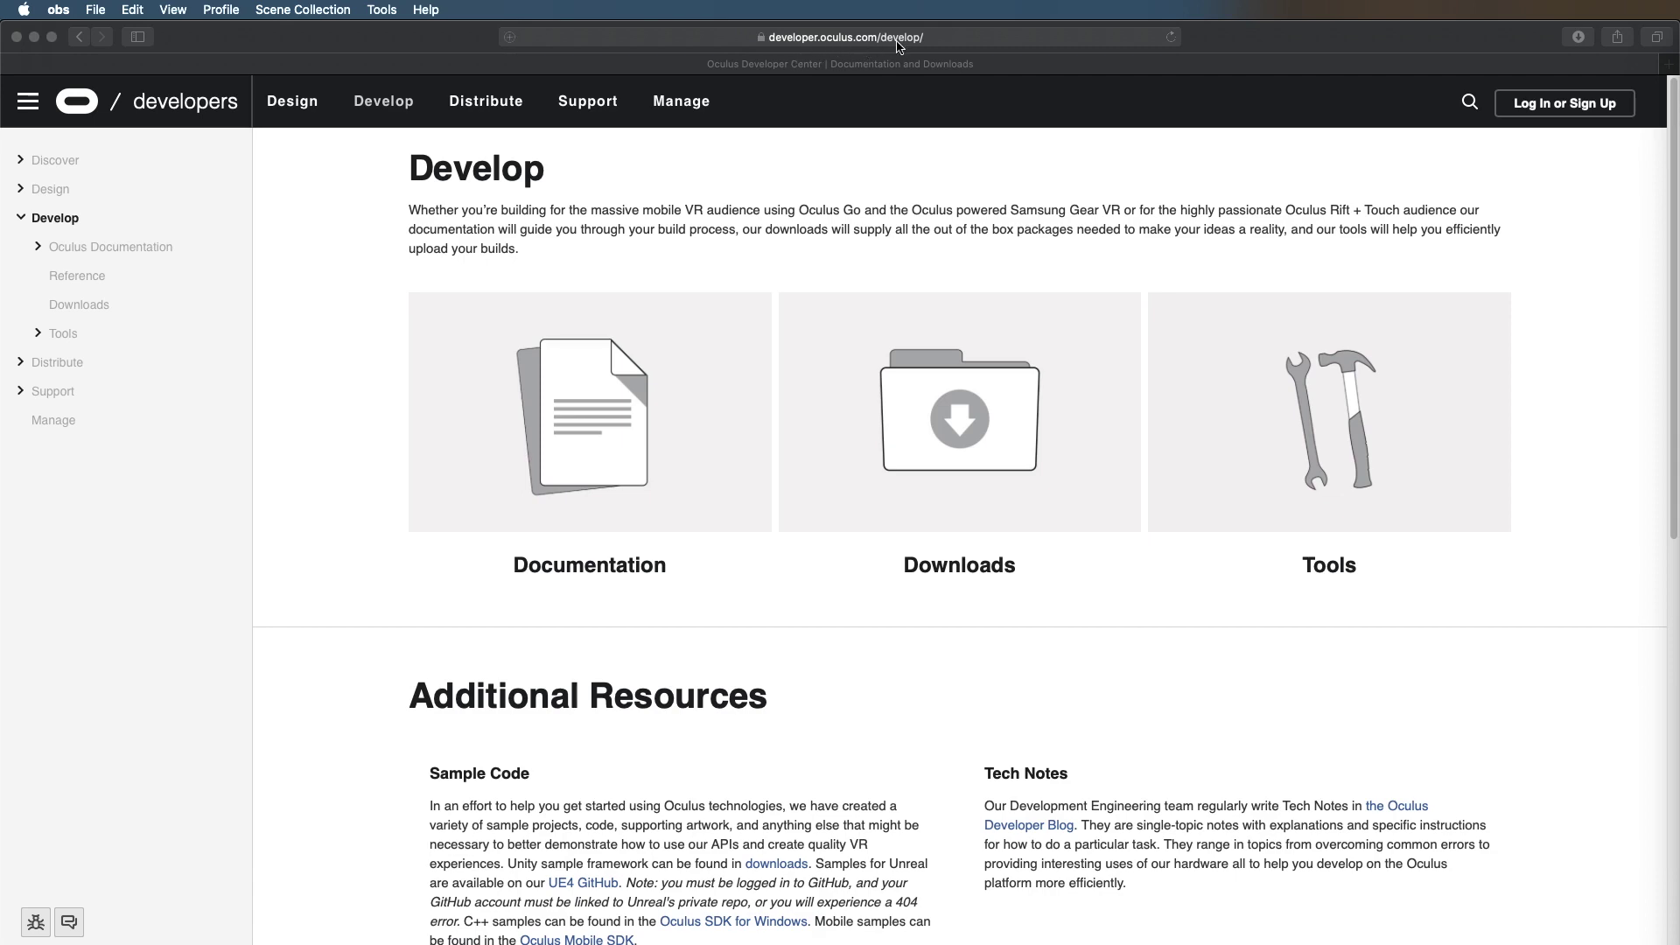
Step: Go through Oculus Documentation and Audio SDK to the Spatializer for FMOD Integration Guide, then highlight its topic list
{"action": "left_click", "coordinate": [102, 241]}
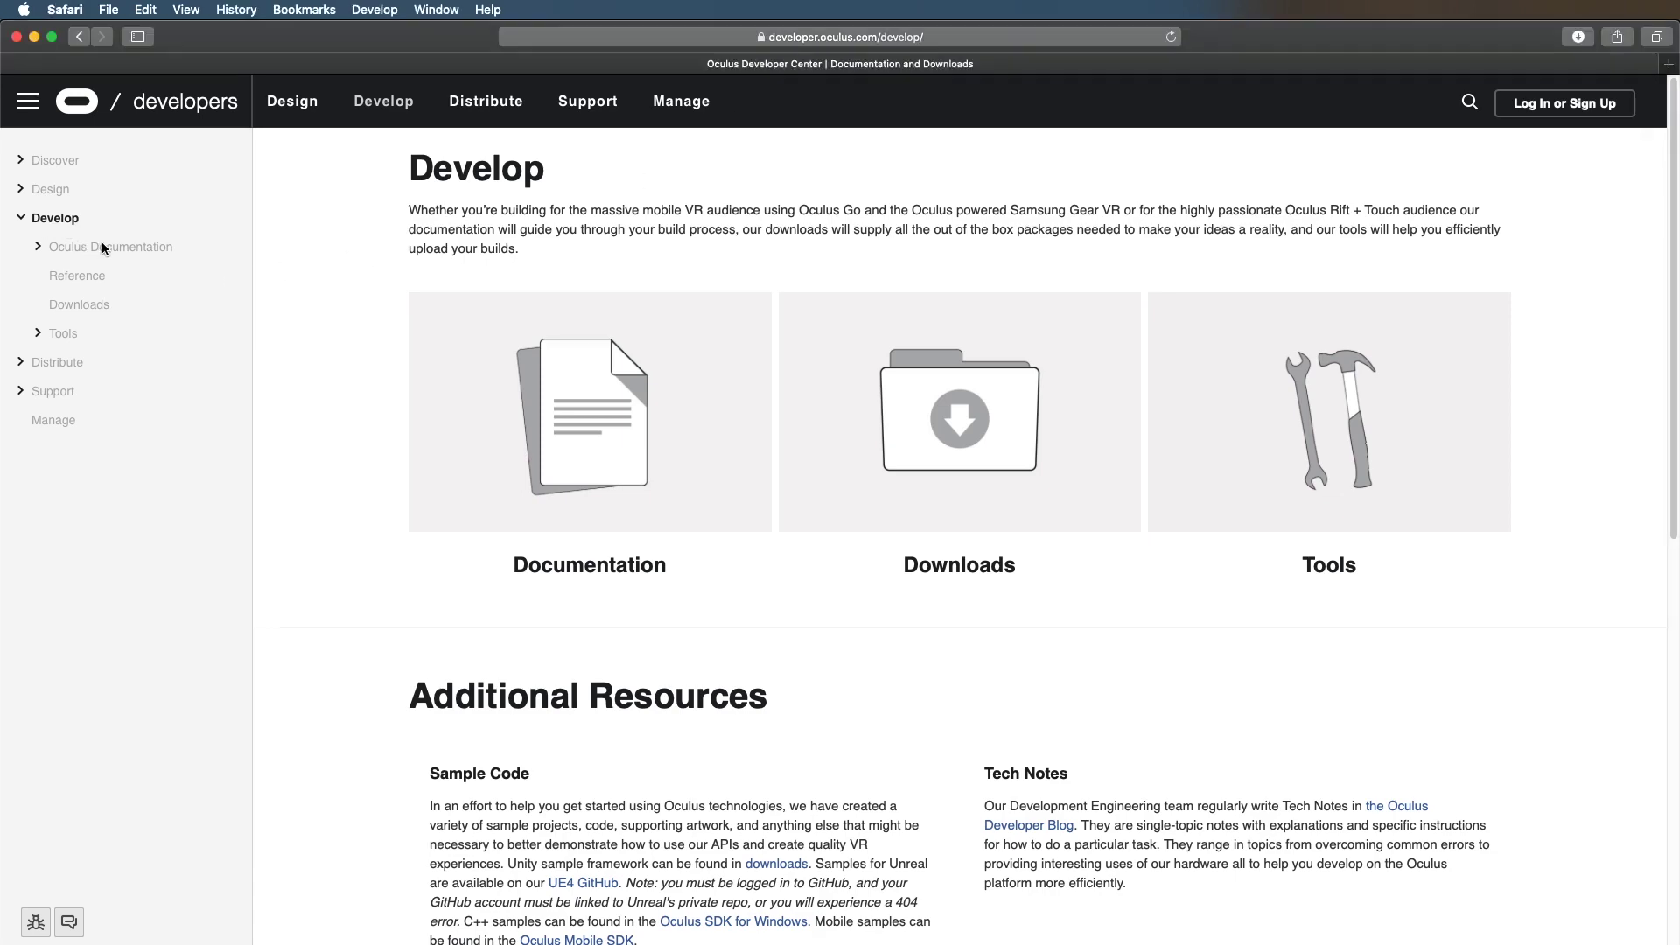
{"action": "left_click", "coordinate": [81, 246]}
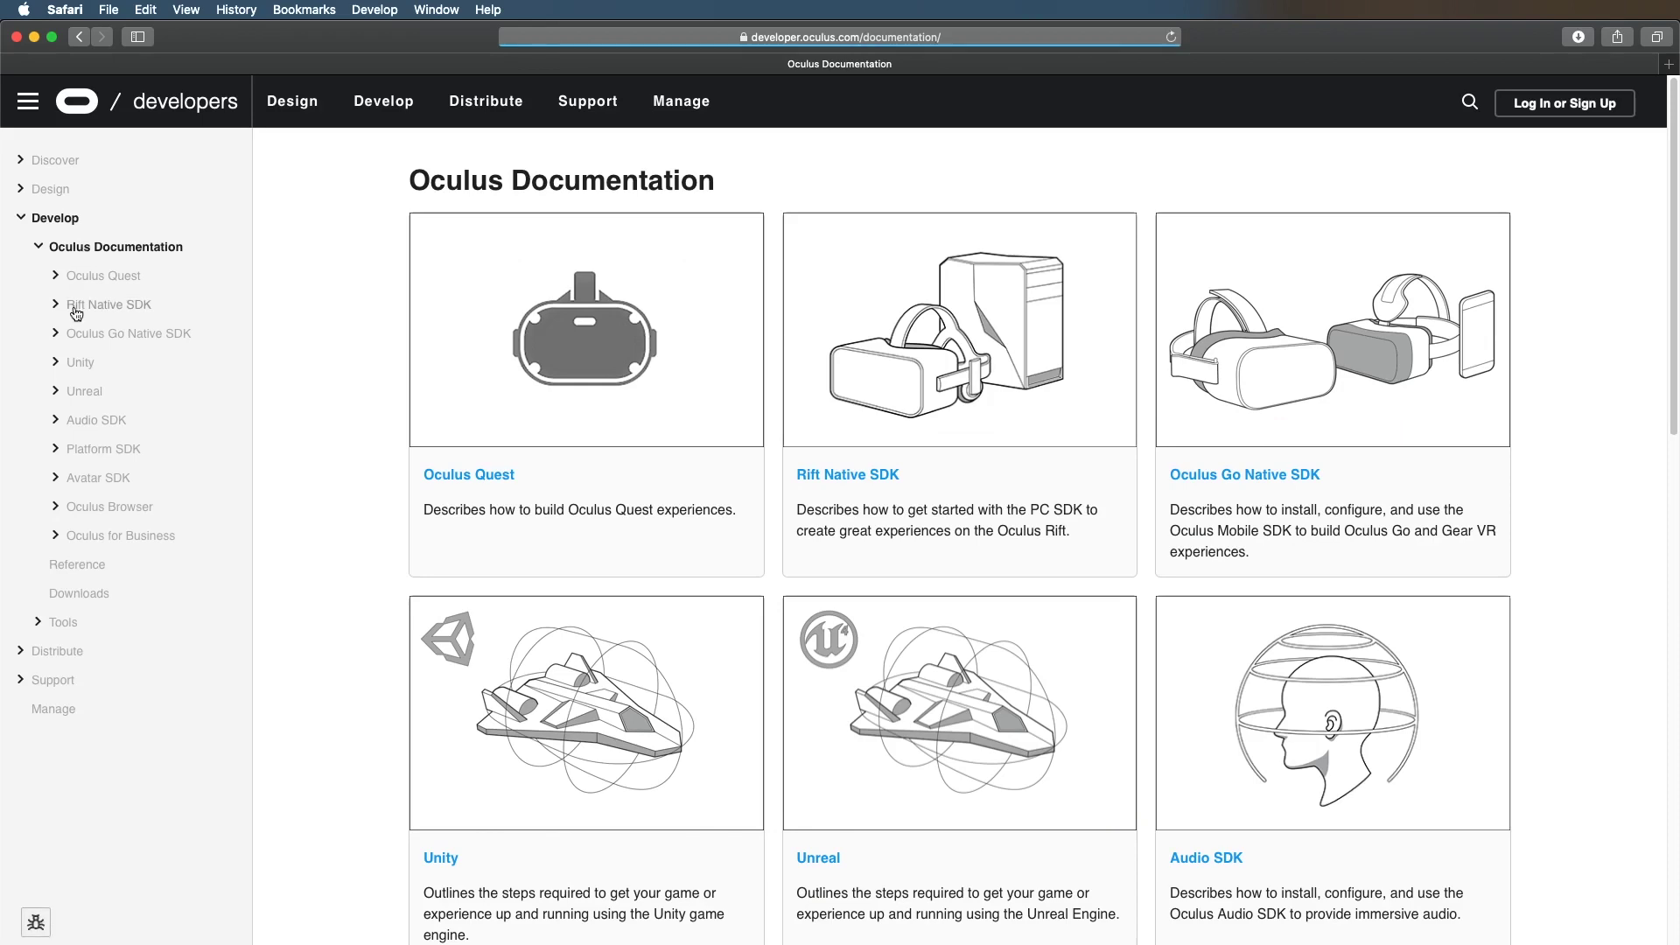
{"action": "left_click", "coordinate": [87, 420]}
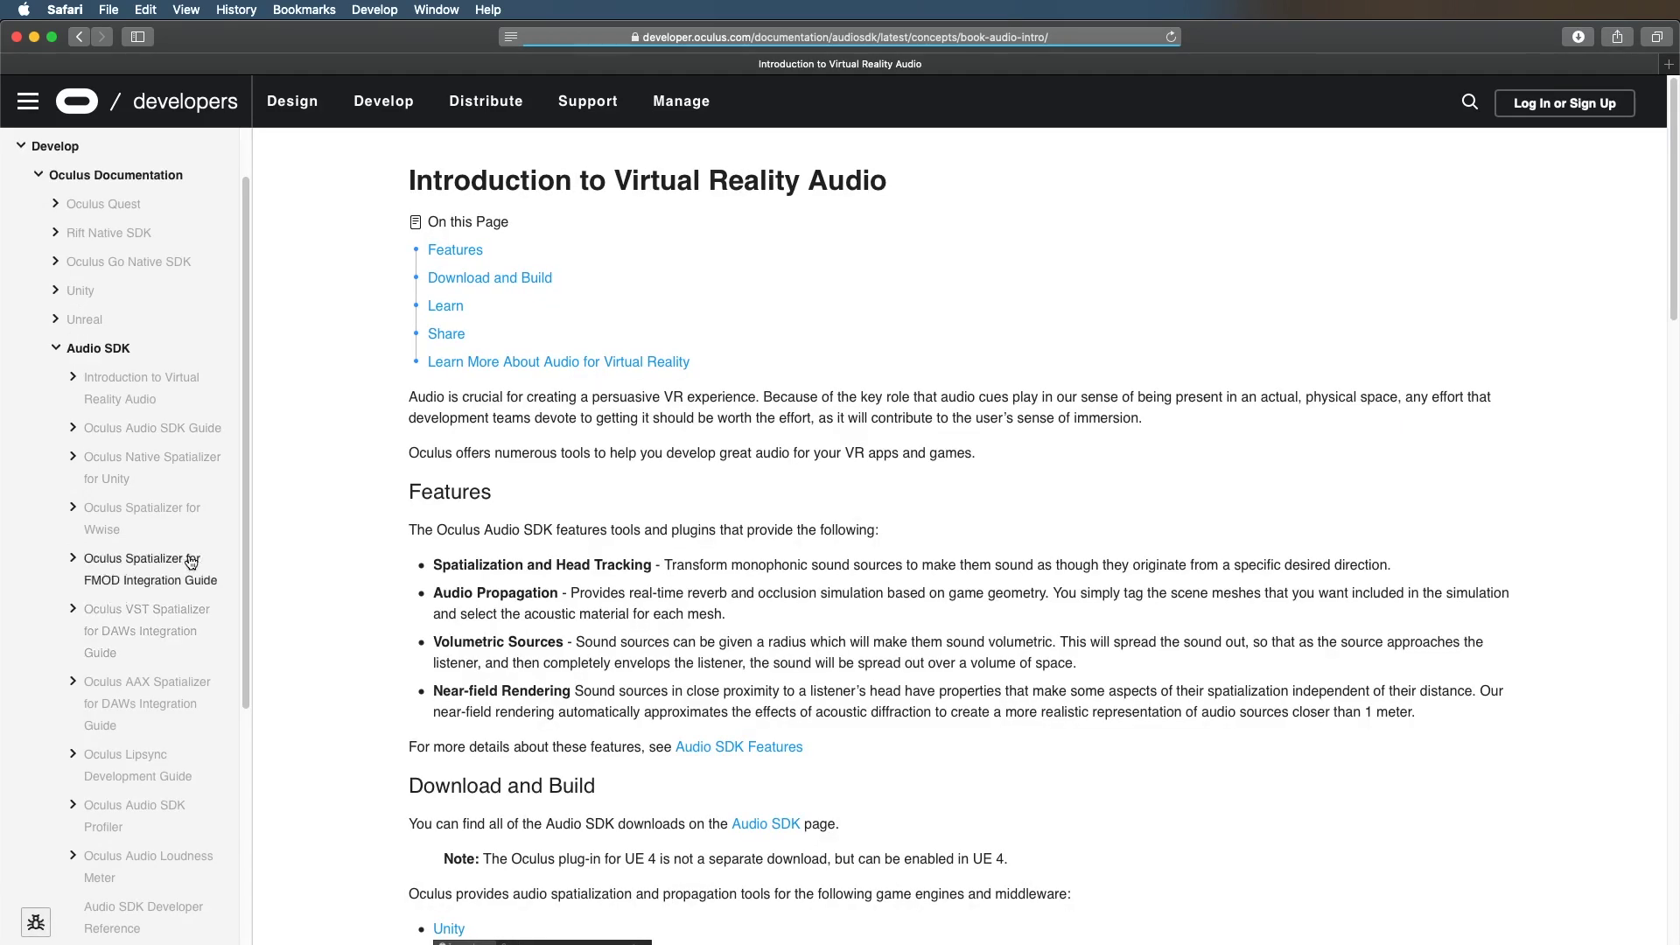
{"action": "left_click", "coordinate": [117, 589]}
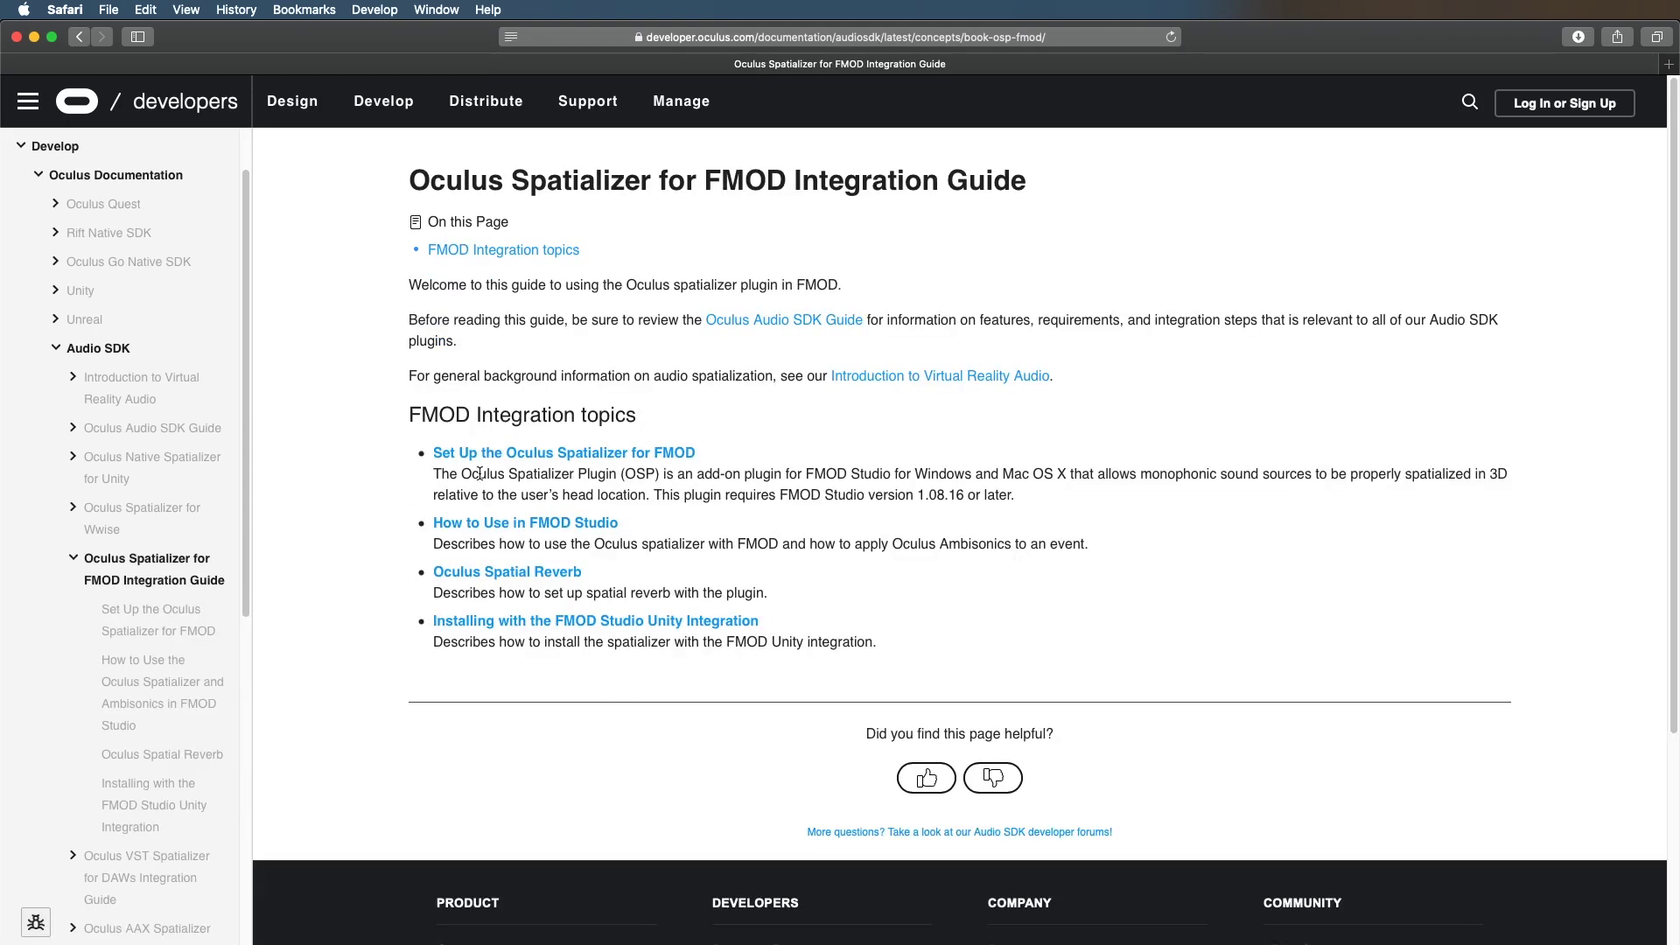
{"action": "left_click_drag", "start_coordinate": [392, 423], "coordinate": [1031, 620]}
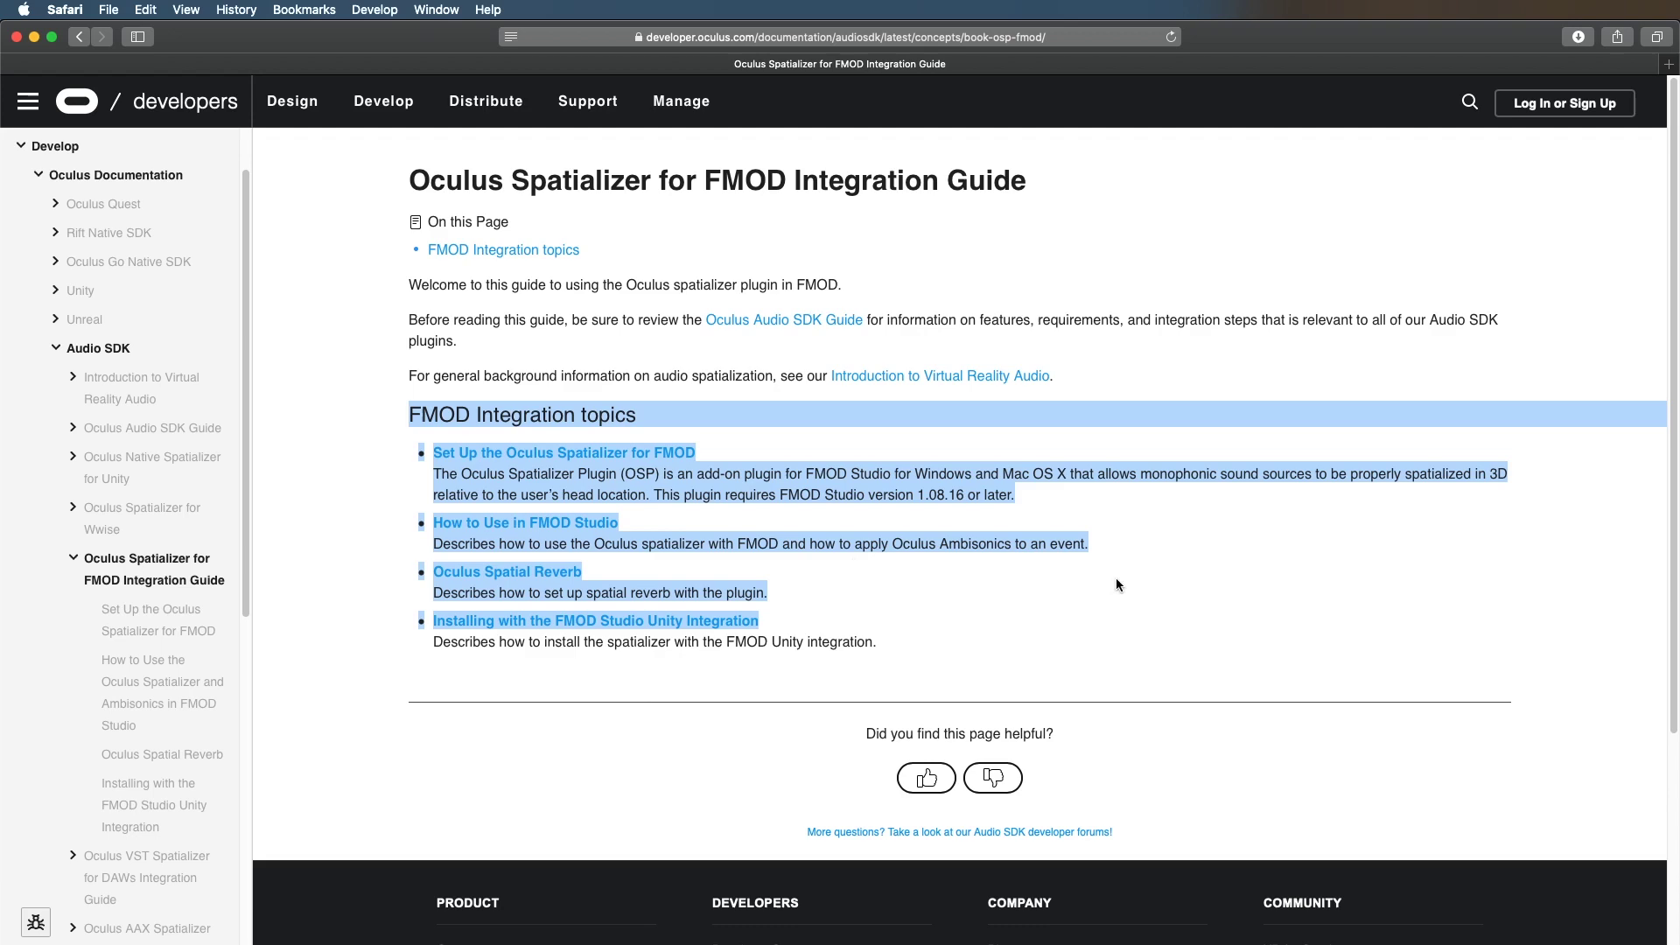
{"action": "left_click", "coordinate": [379, 434]}
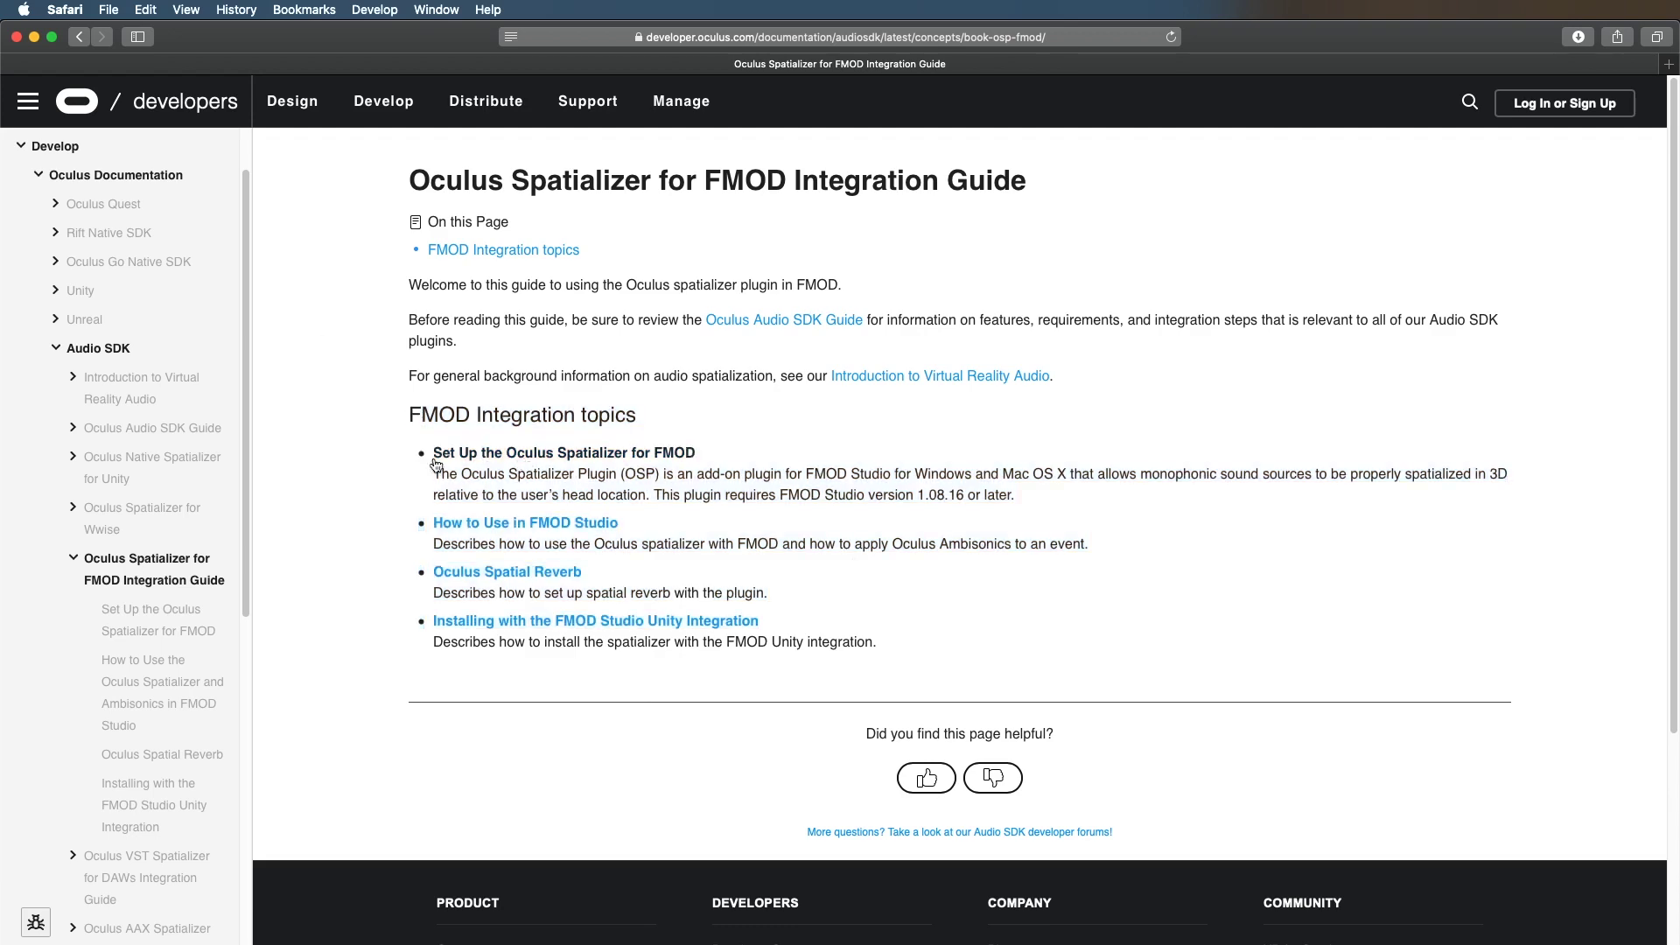
Step: Open the OSP for FMOD setup guide and check the Audio Packages download page in a new tab
{"action": "left_click", "coordinate": [660, 460]}
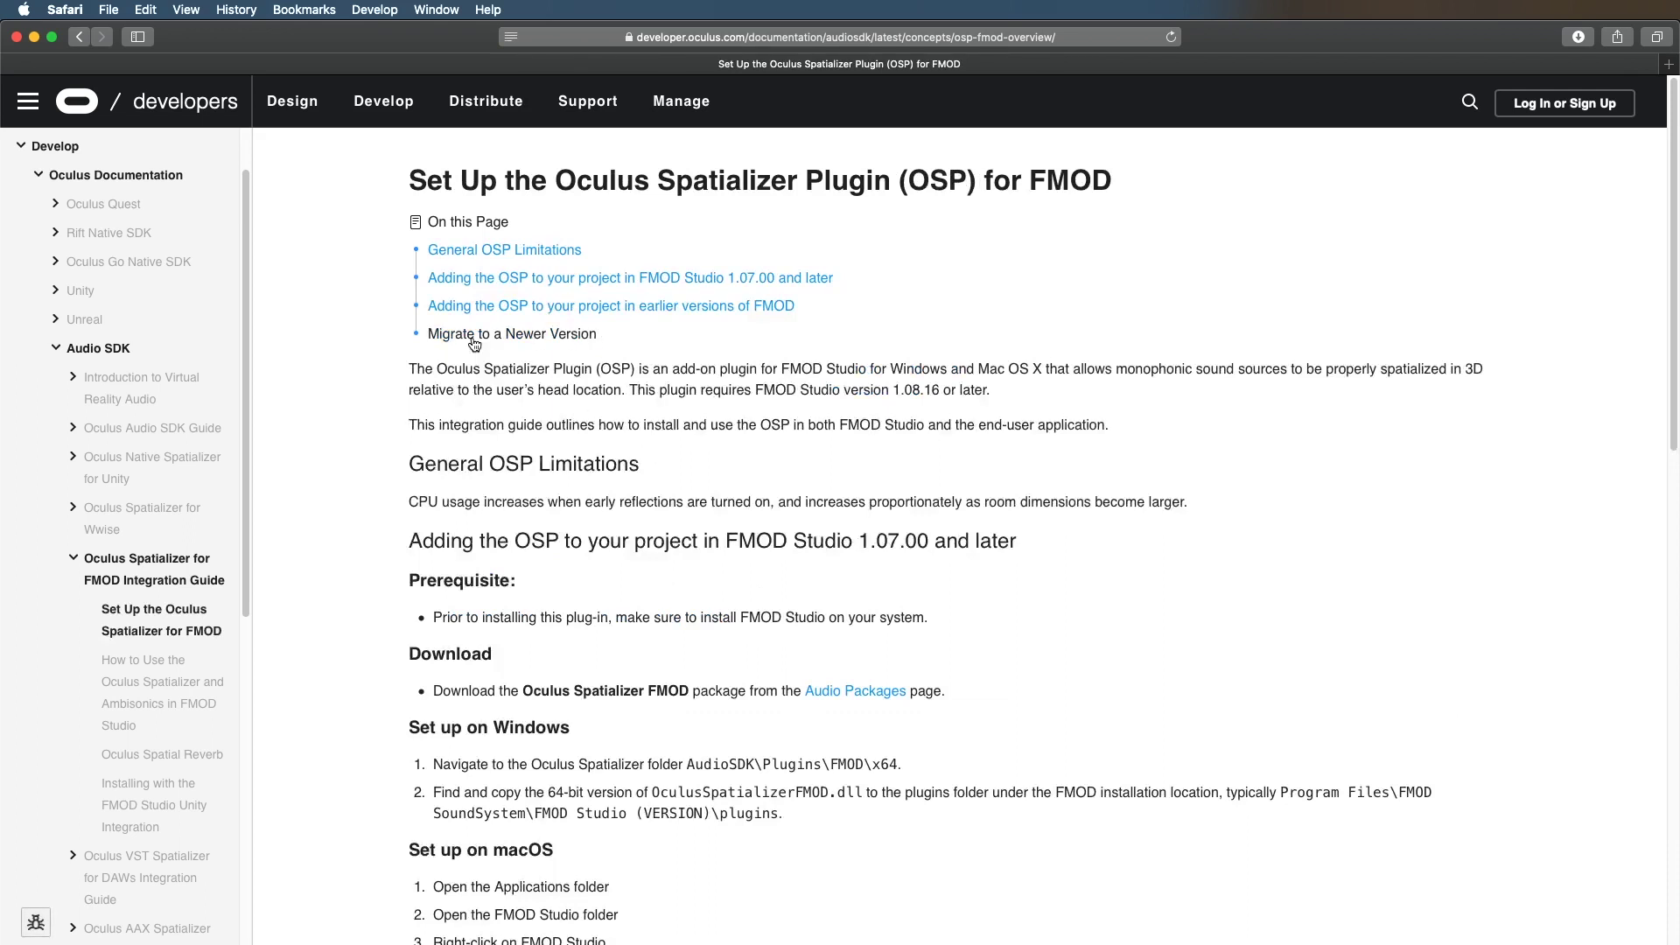
{"action": "scroll", "coordinate": [464, 337], "scroll_direction": "down", "scroll_amount": 1}
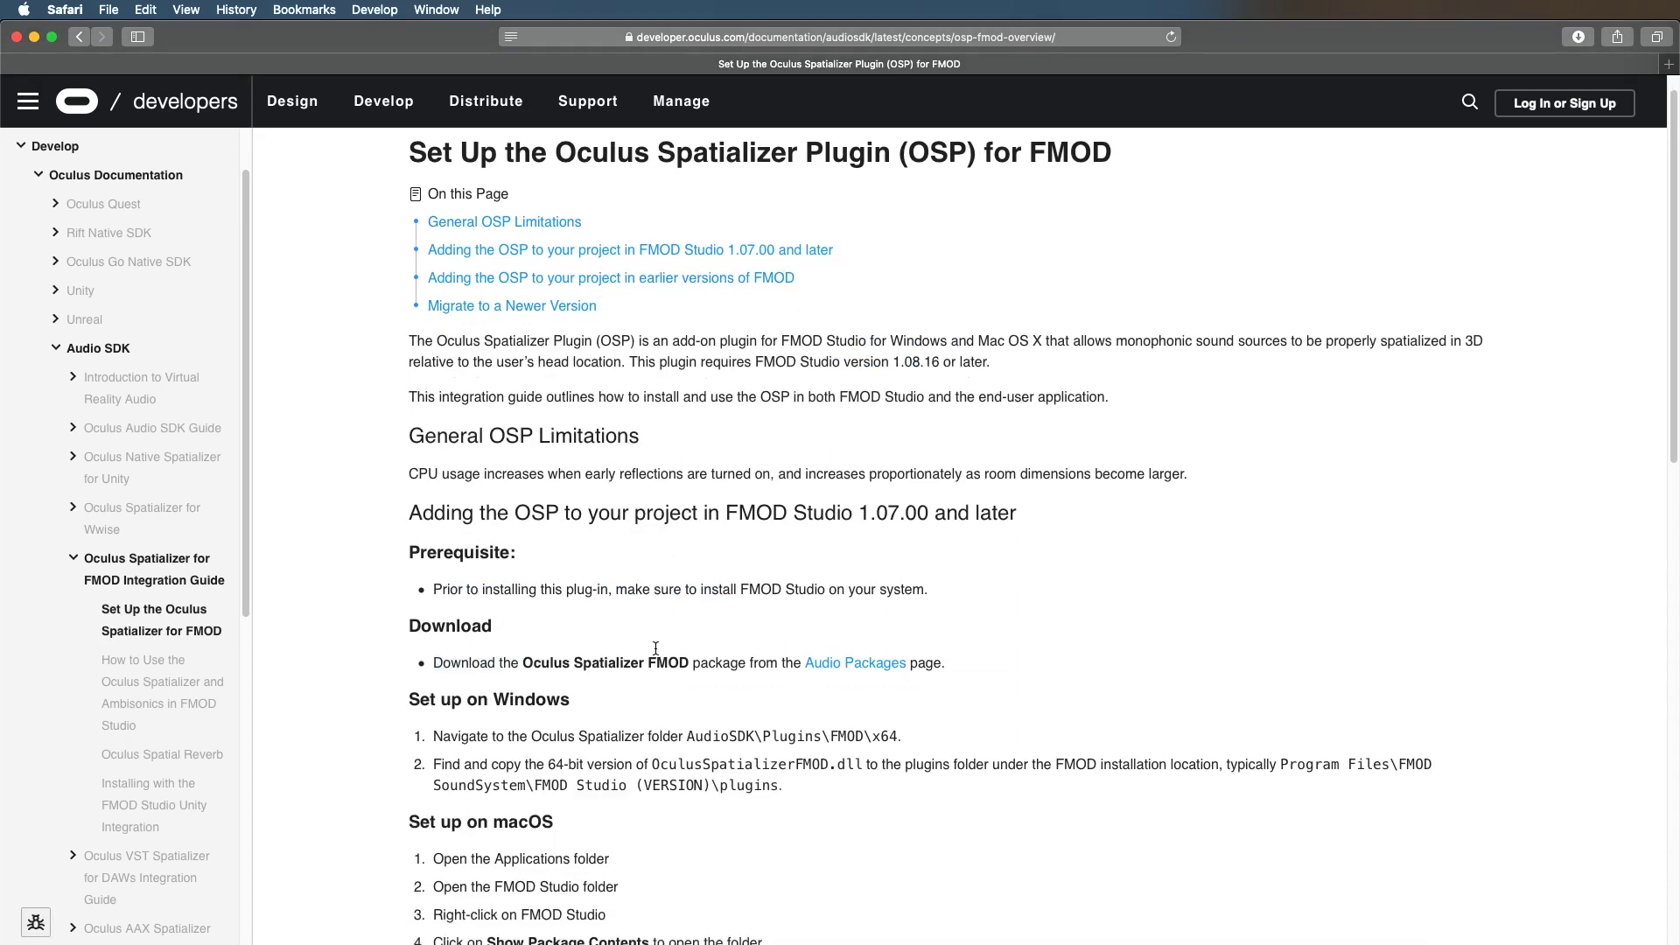
{"action": "left_click_drag", "start_coordinate": [432, 663], "coordinate": [766, 668]}
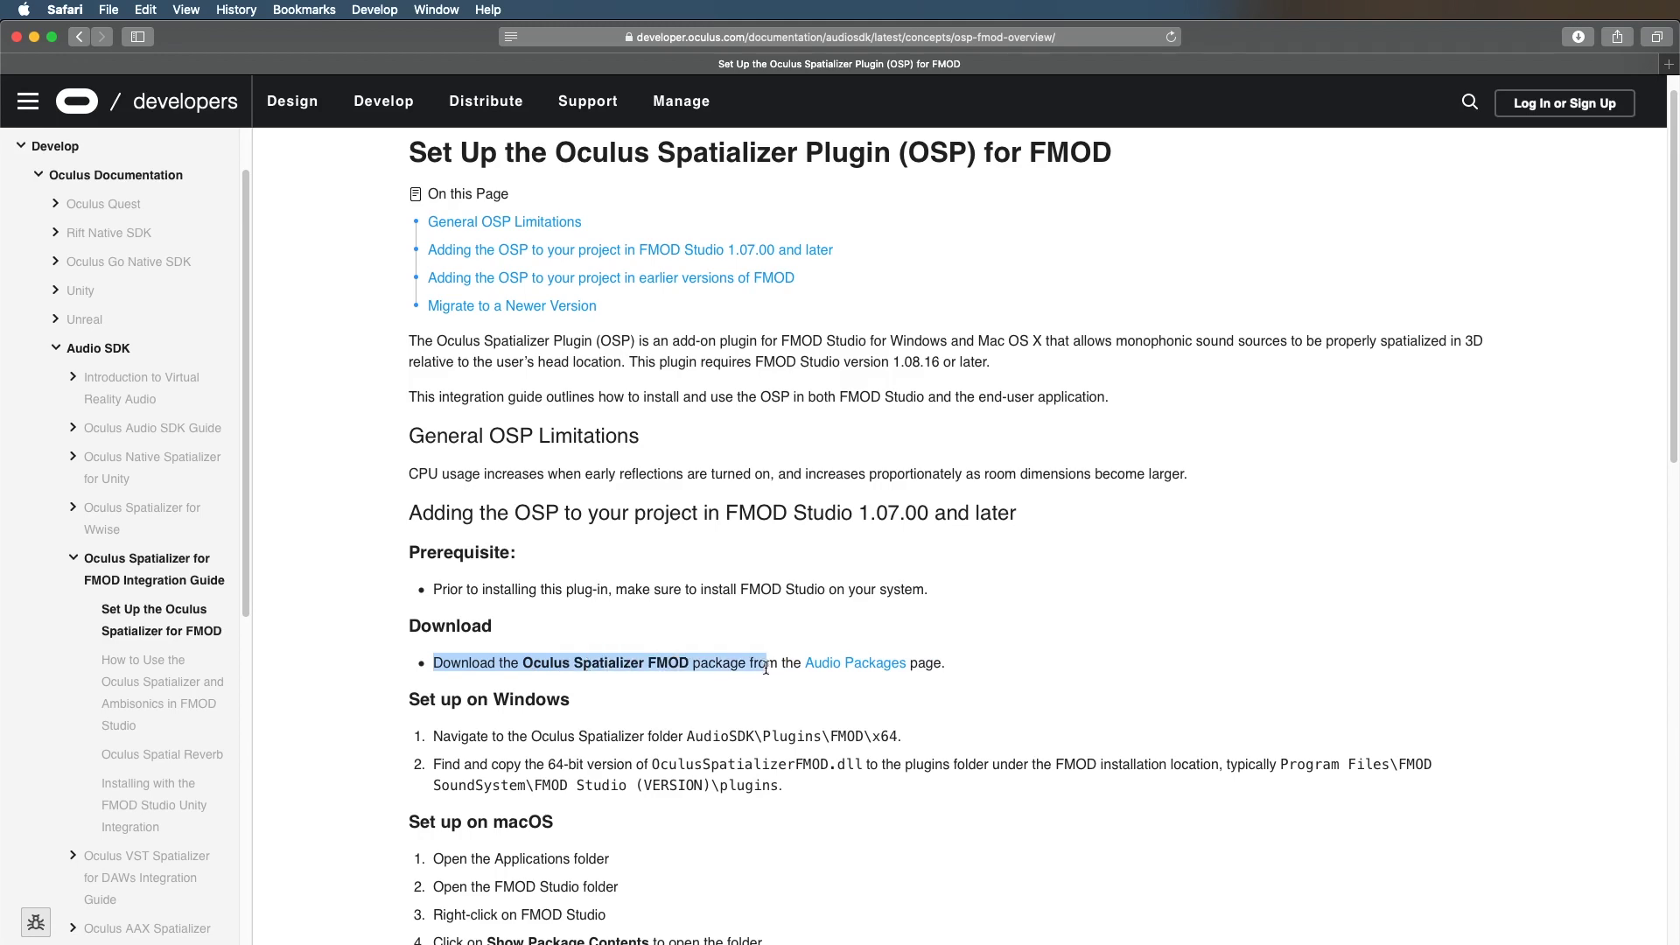
{"action": "left_click", "coordinate": [854, 663], "text": "super"}
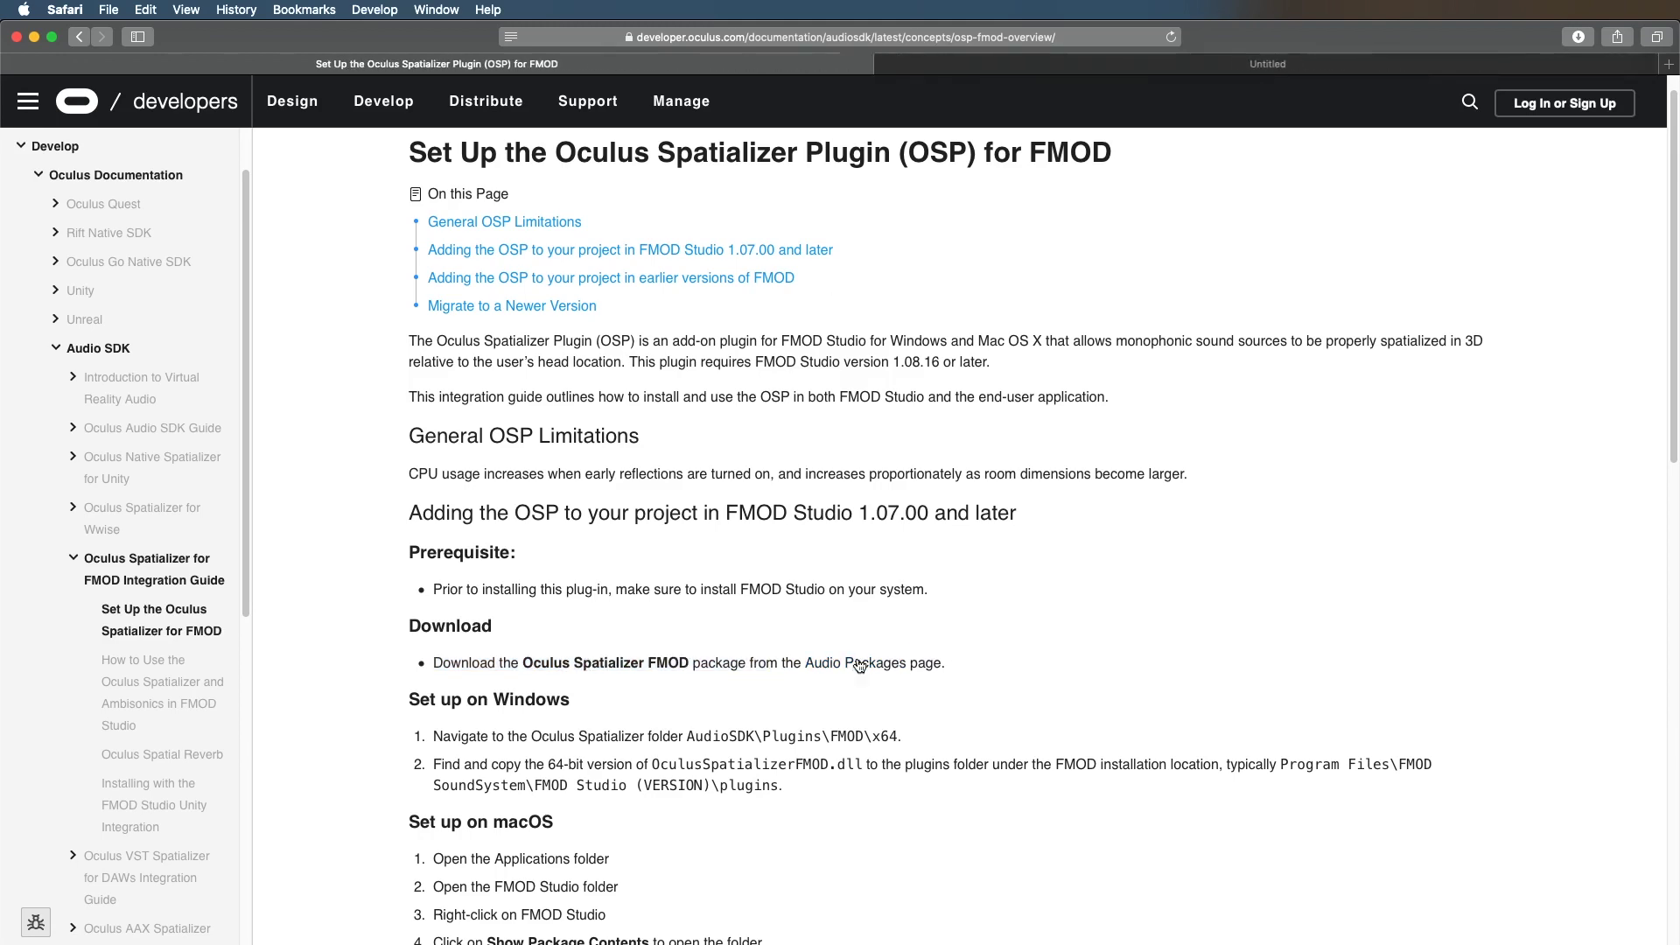
{"action": "left_click", "coordinate": [1183, 64]}
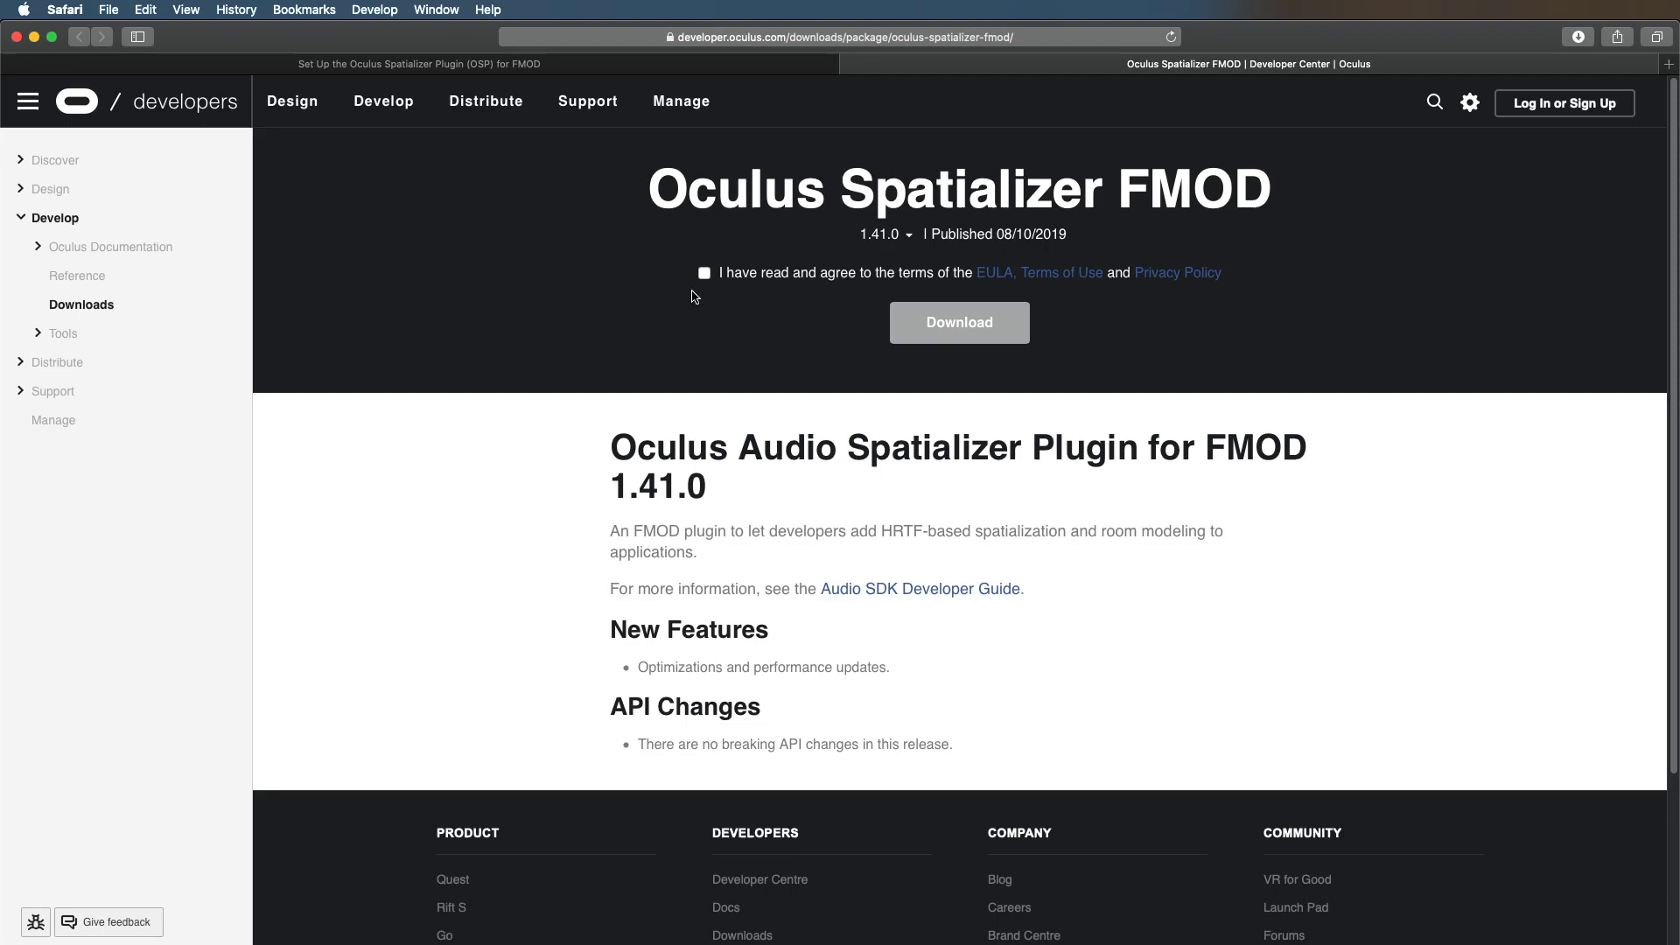
{"action": "left_click", "coordinate": [835, 64]}
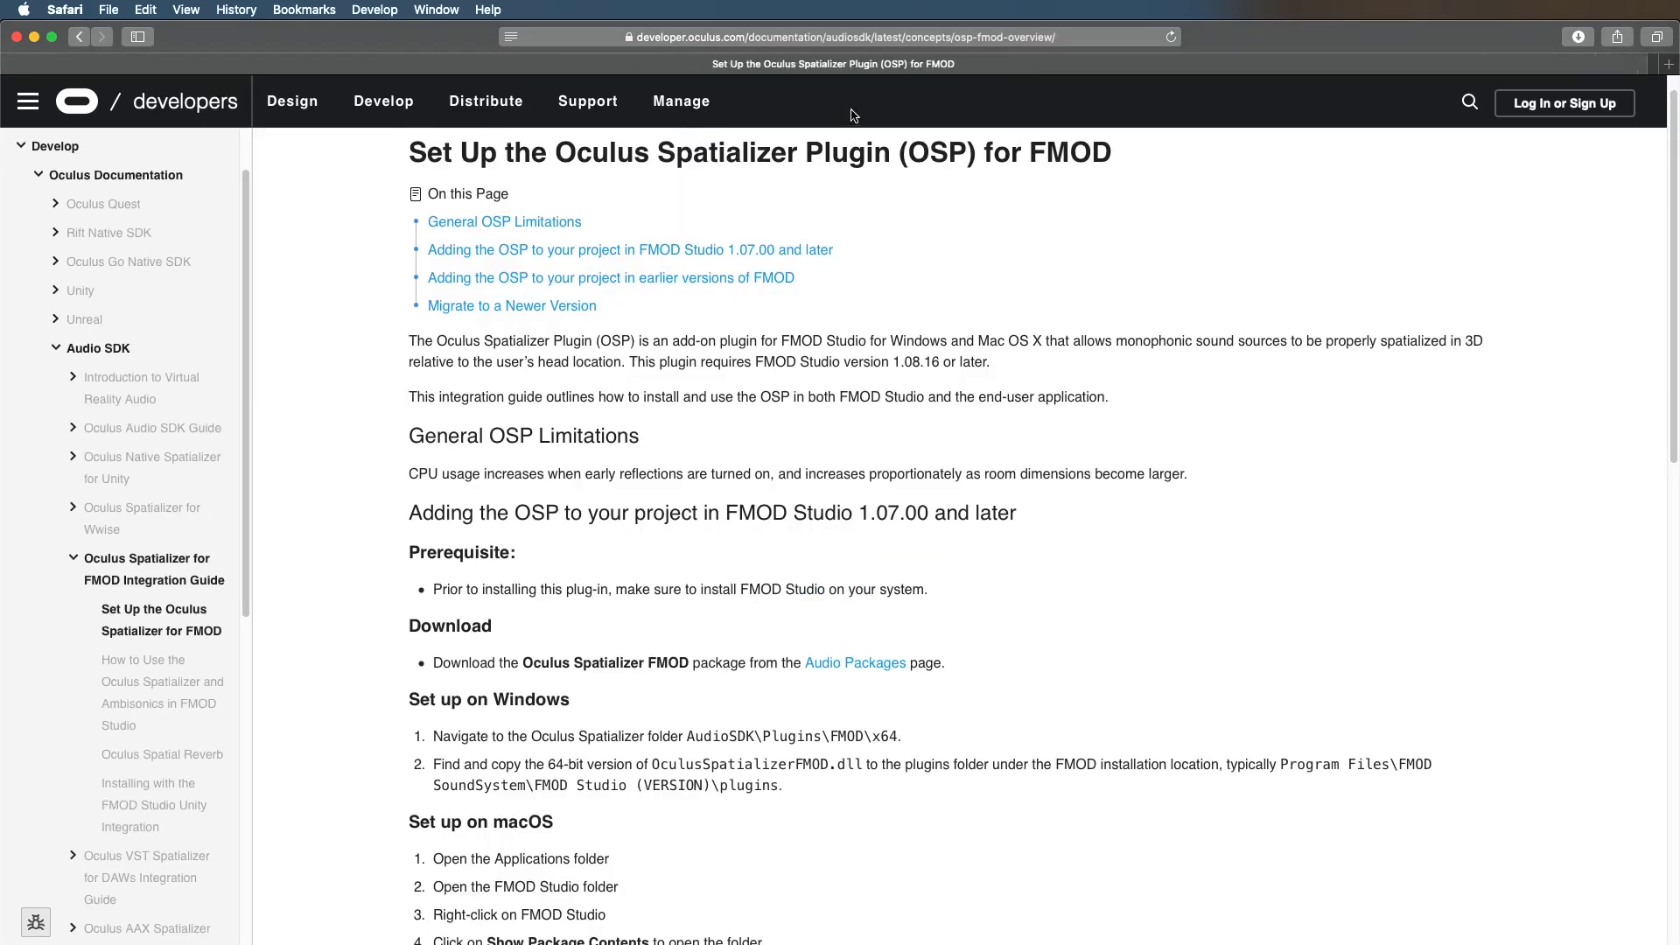
Step: In Finder, select everything inside the downloaded OCULUS FMOD folder
{"action": "key", "text": "ctrl+Up"}
{"action": "left_click", "coordinate": [1574, 762]}
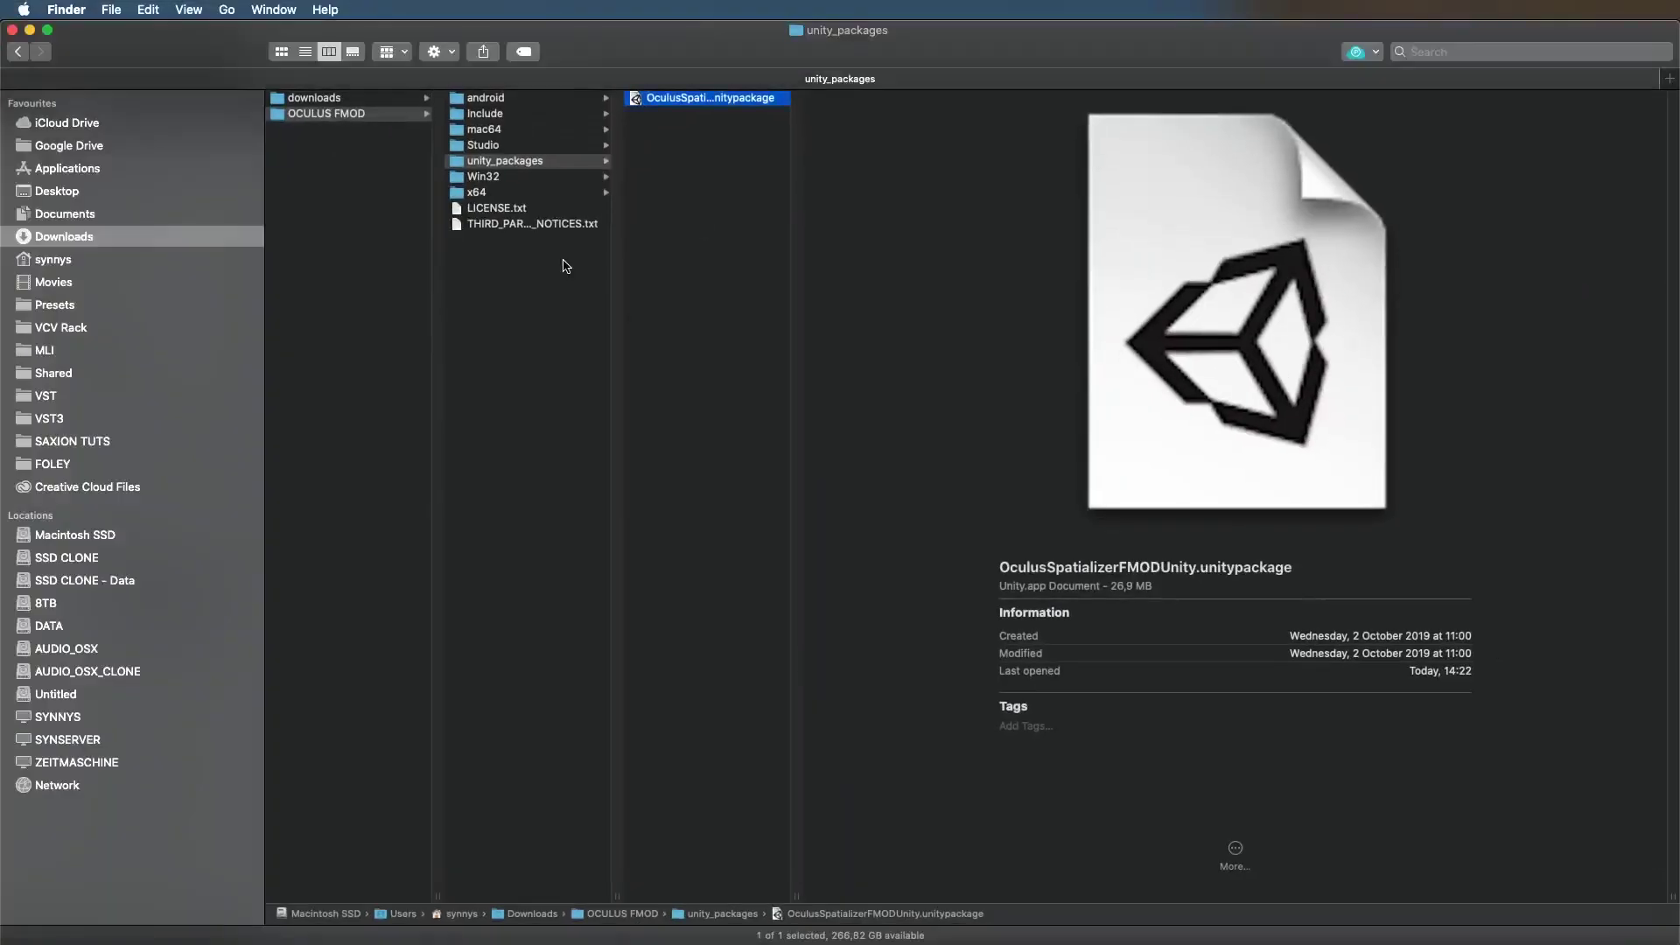
{"action": "left_click", "coordinate": [368, 113]}
{"action": "key", "text": "super+a"}
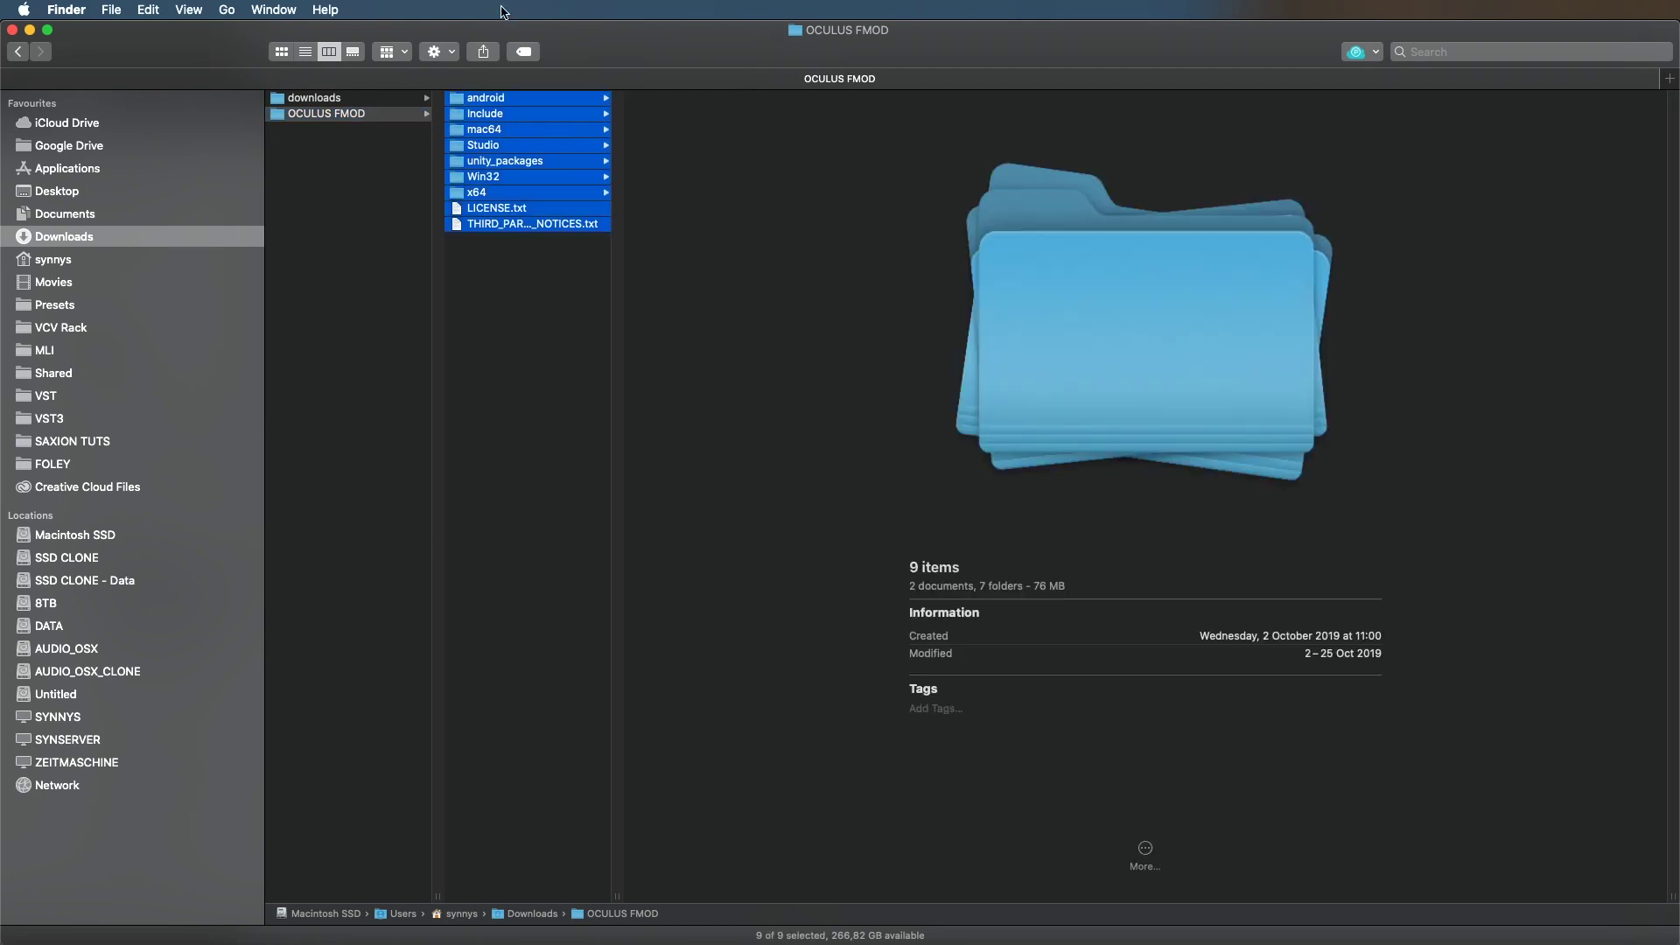
{"action": "key", "text": "ctrl+Up"}
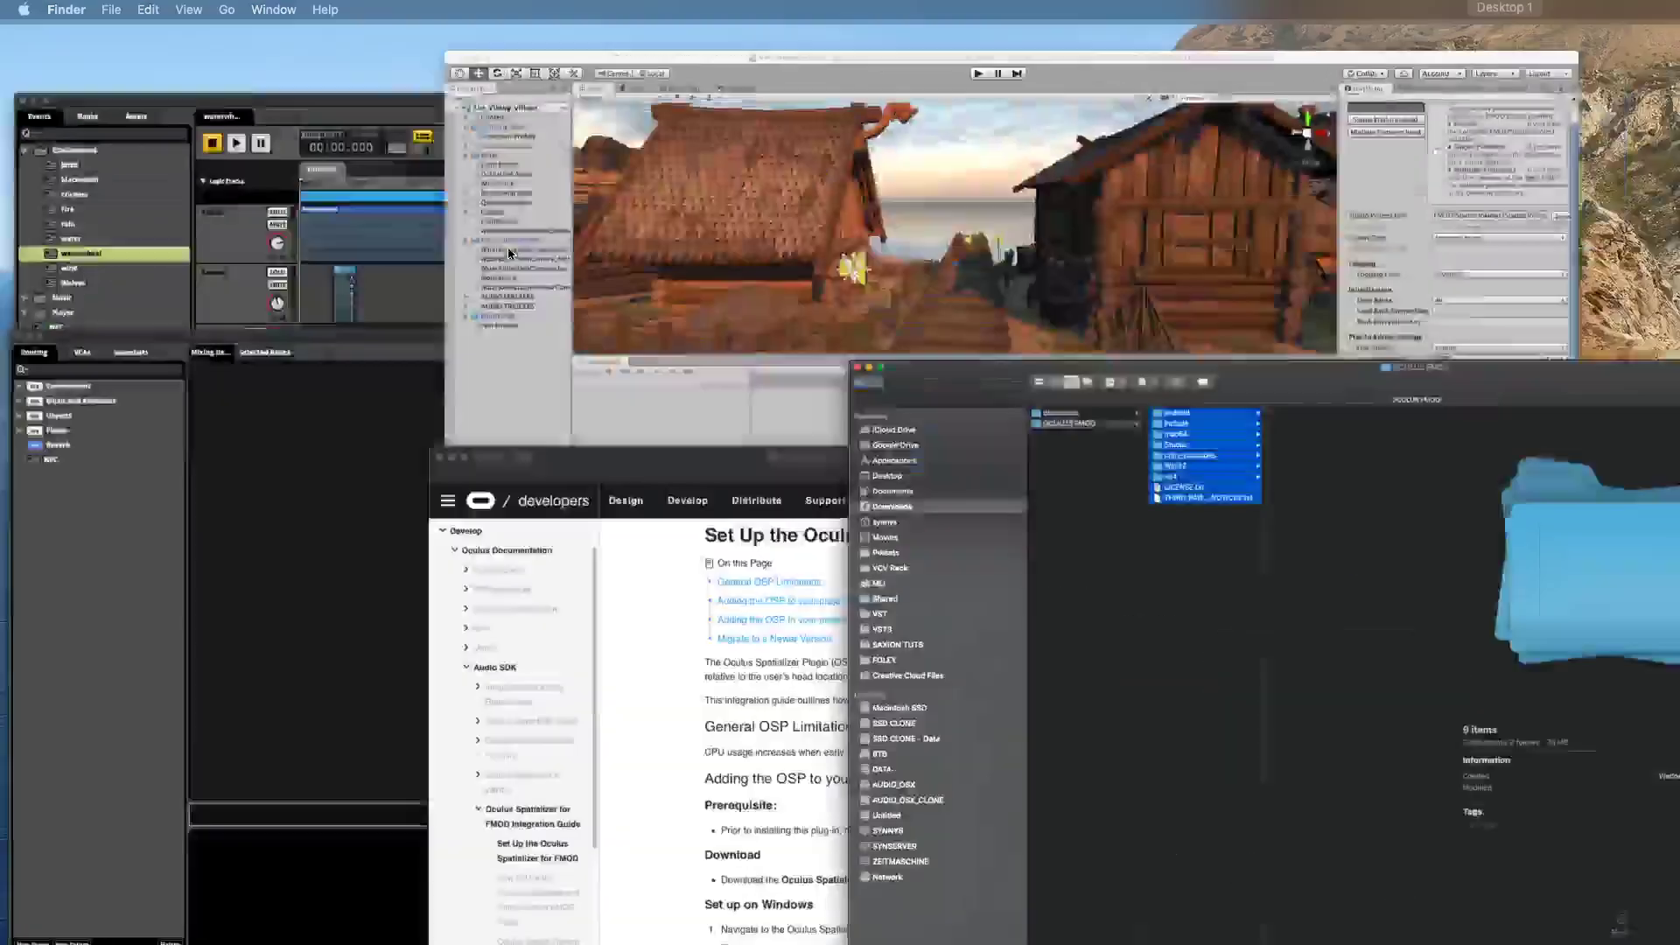
Step: Scroll the setup guide to Set up on Windows and highlight step 1 naming AudioSDK\Plugins\FMOD\x64
{"action": "left_click", "coordinate": [958, 884]}
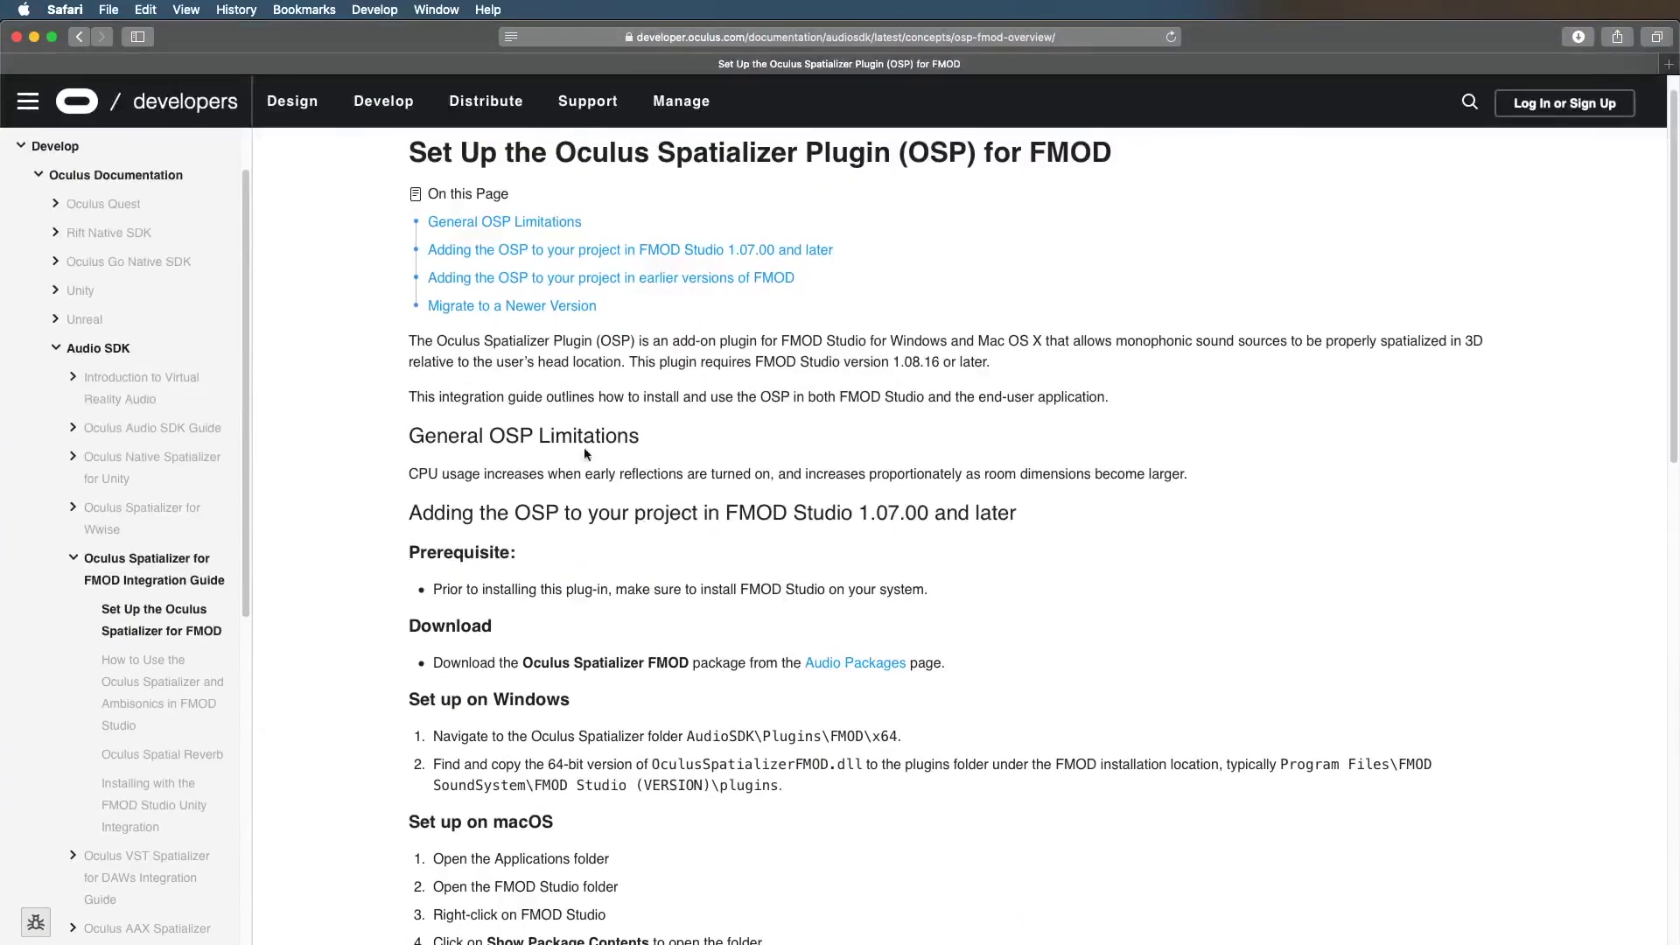
{"action": "scroll", "coordinate": [569, 507], "scroll_direction": "down", "scroll_amount": 3}
{"action": "scroll", "coordinate": [563, 548], "scroll_direction": "down", "scroll_amount": 2}
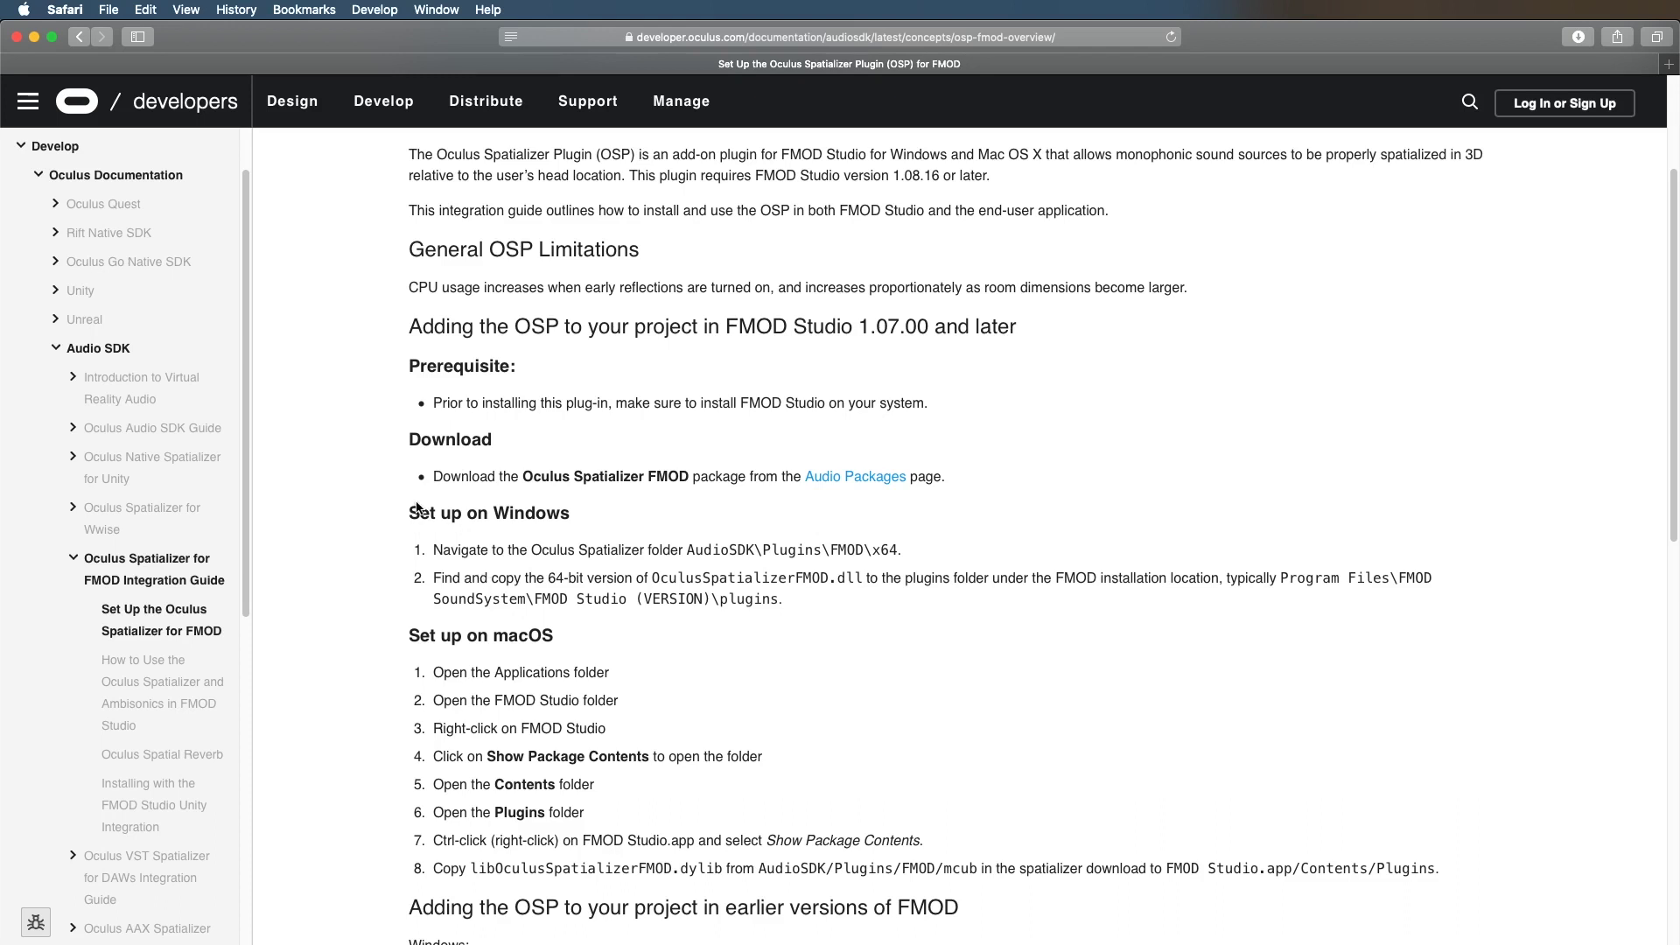
{"action": "left_click_drag", "start_coordinate": [424, 552], "coordinate": [884, 567]}
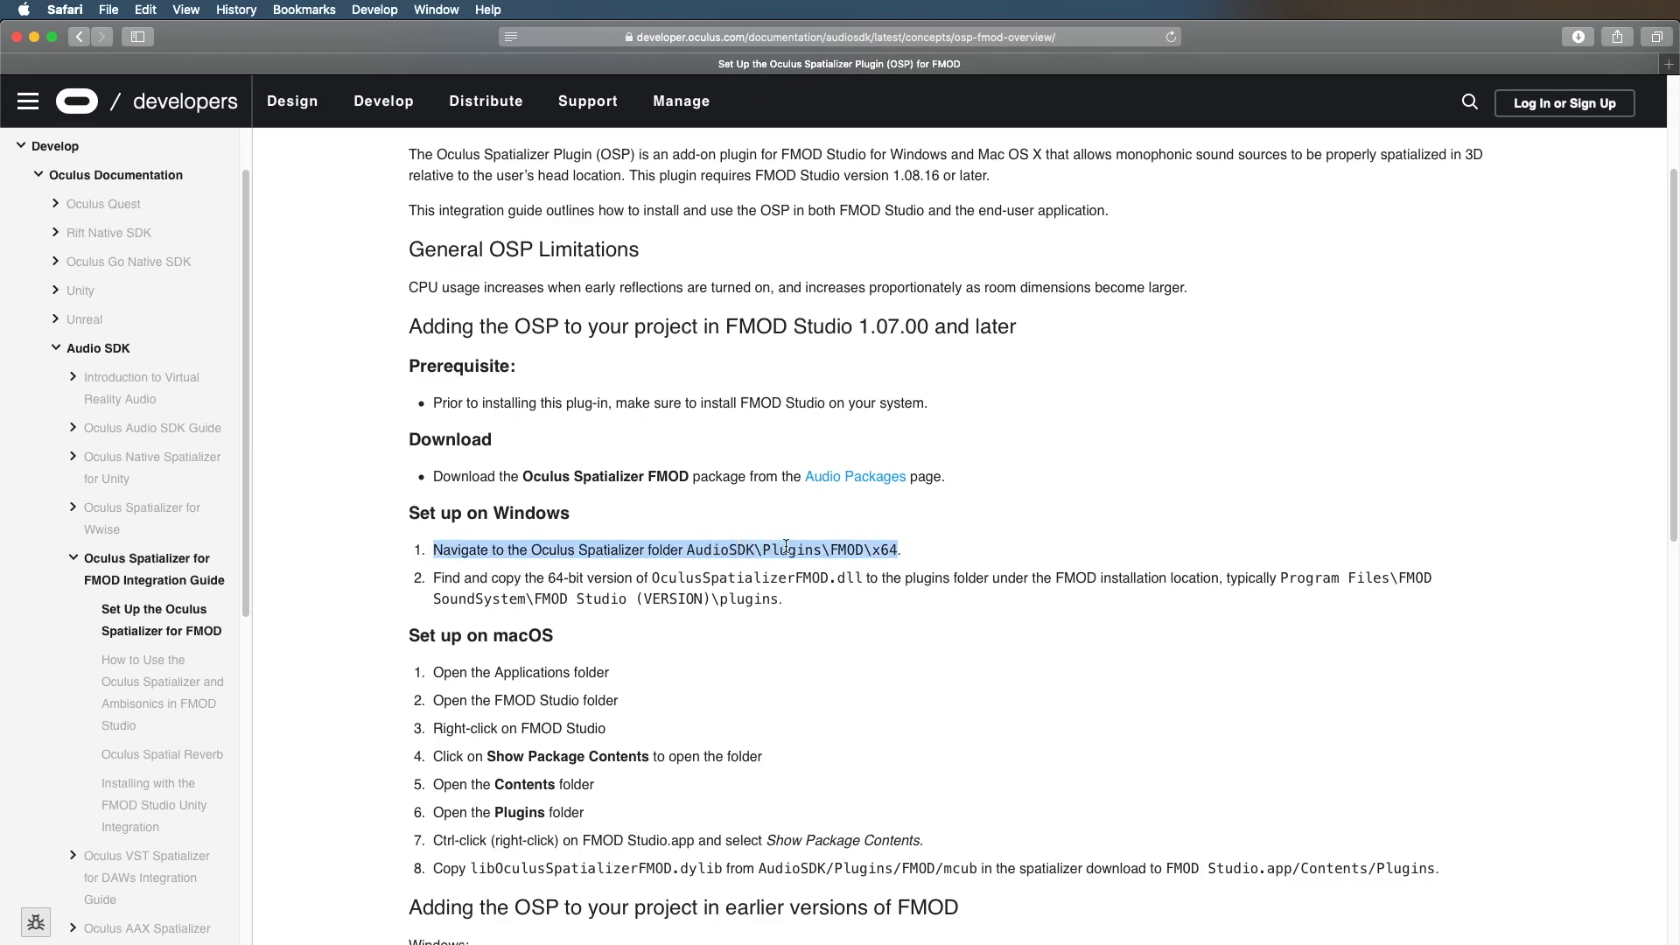
{"action": "key", "text": "ctrl+Up"}
Step: In the OCULUS FMOD folder, open x64 and select OculusSpatializerFMOD.dll
{"action": "left_click", "coordinate": [1574, 787]}
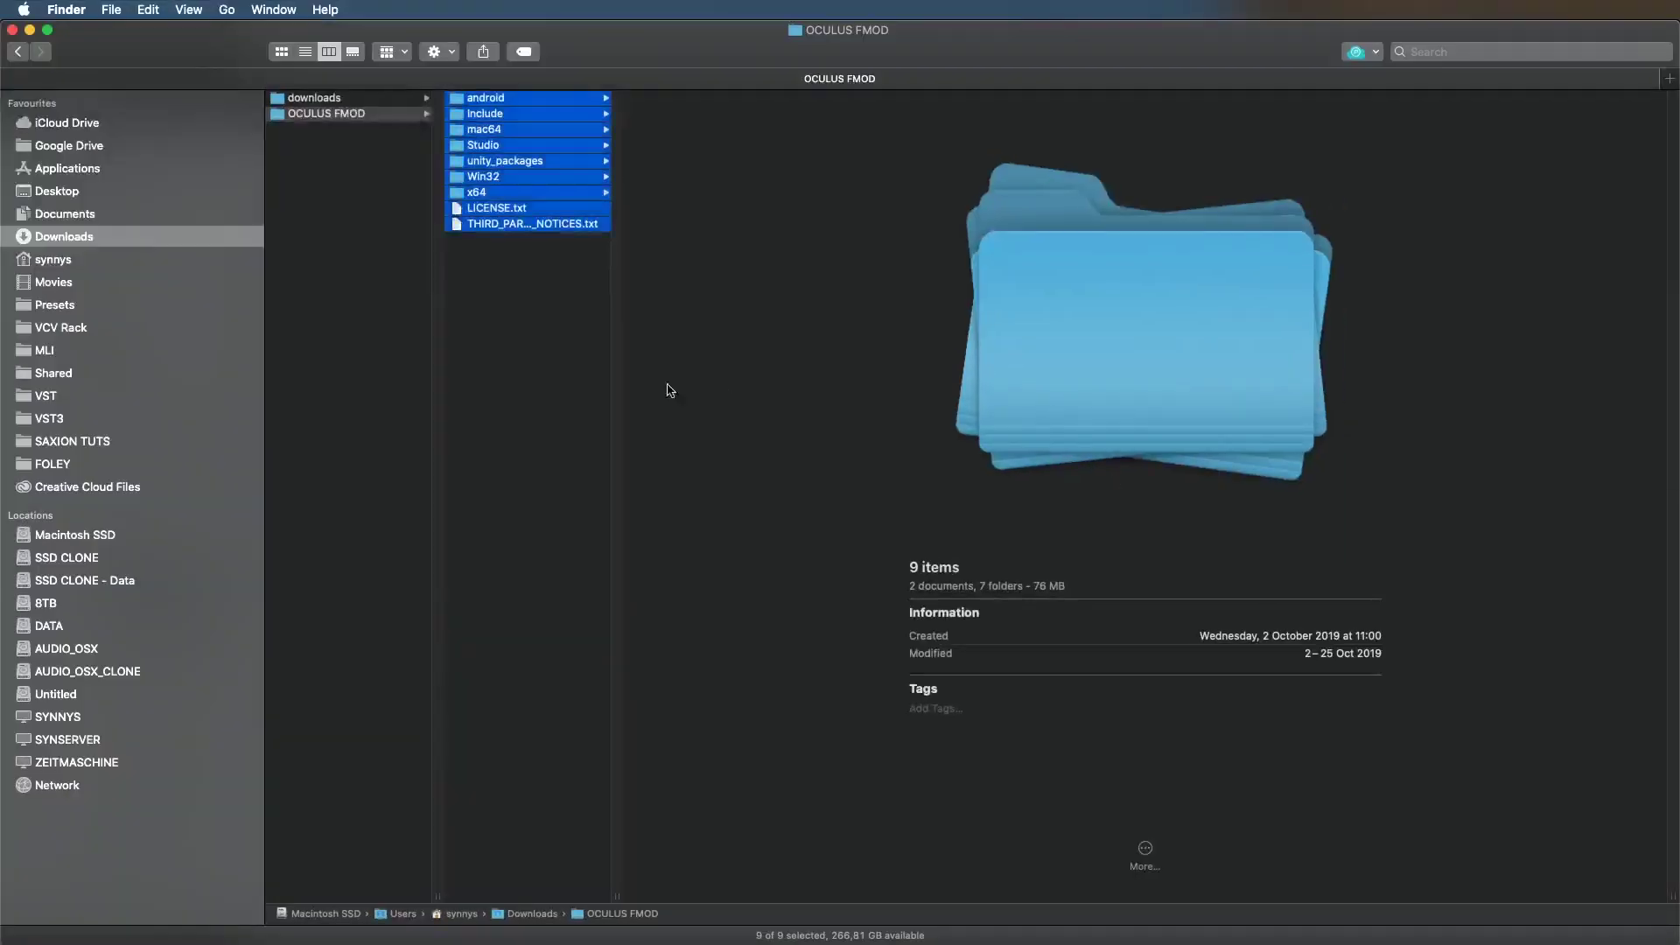
{"action": "left_click", "coordinate": [479, 325]}
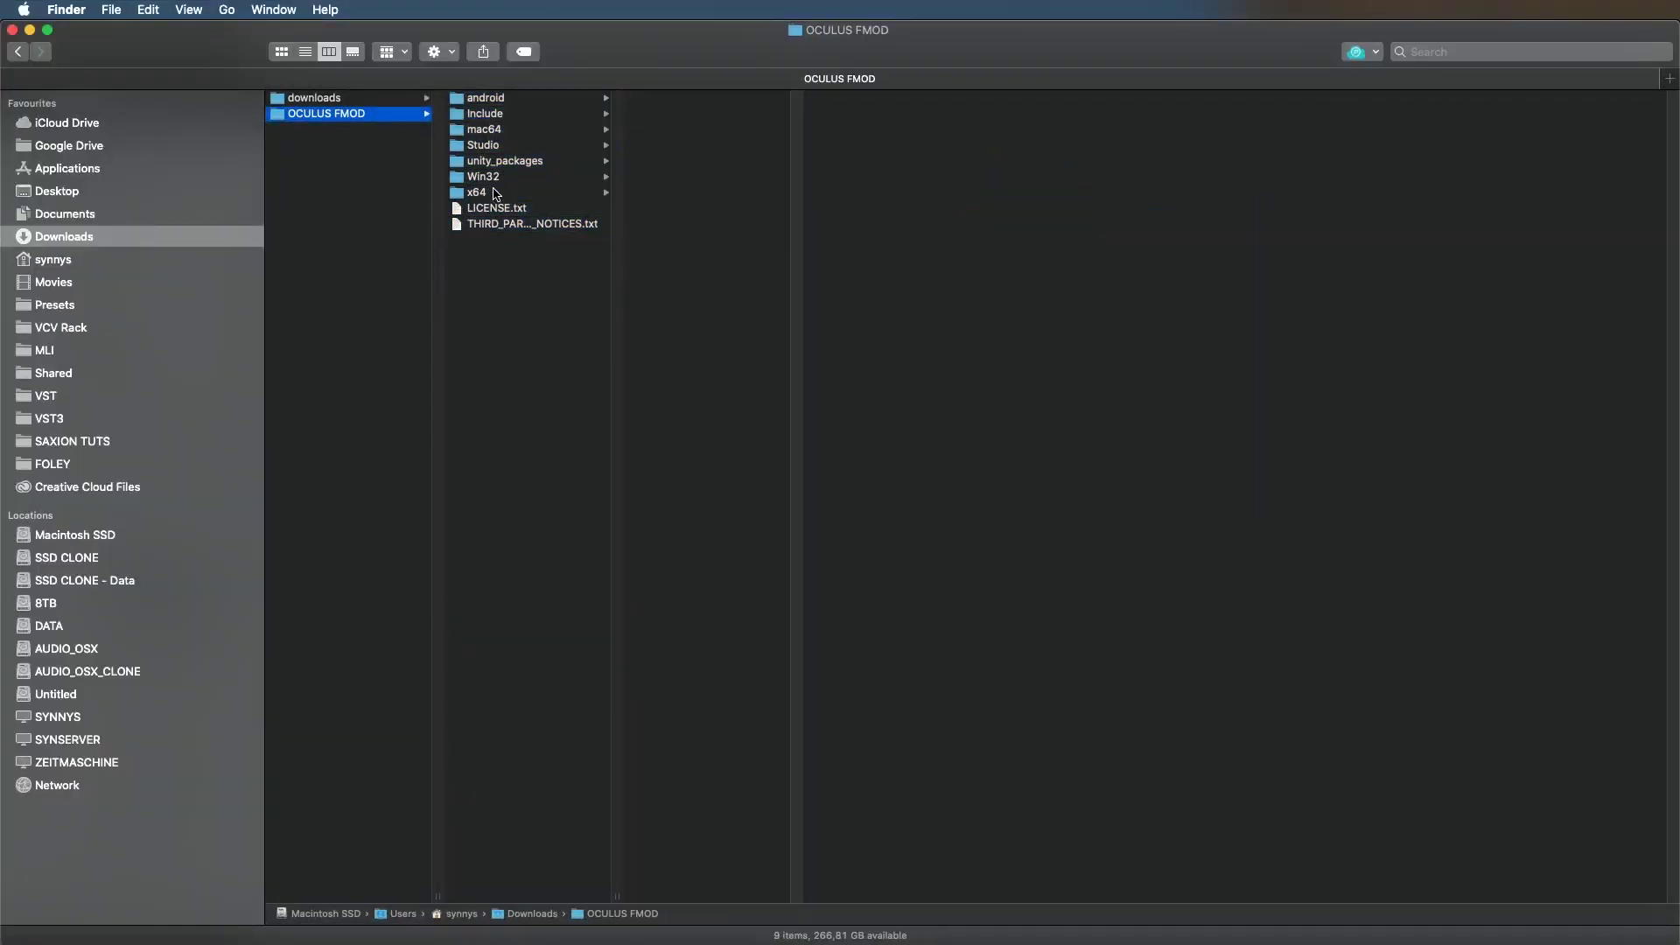
{"action": "left_click", "coordinate": [495, 193]}
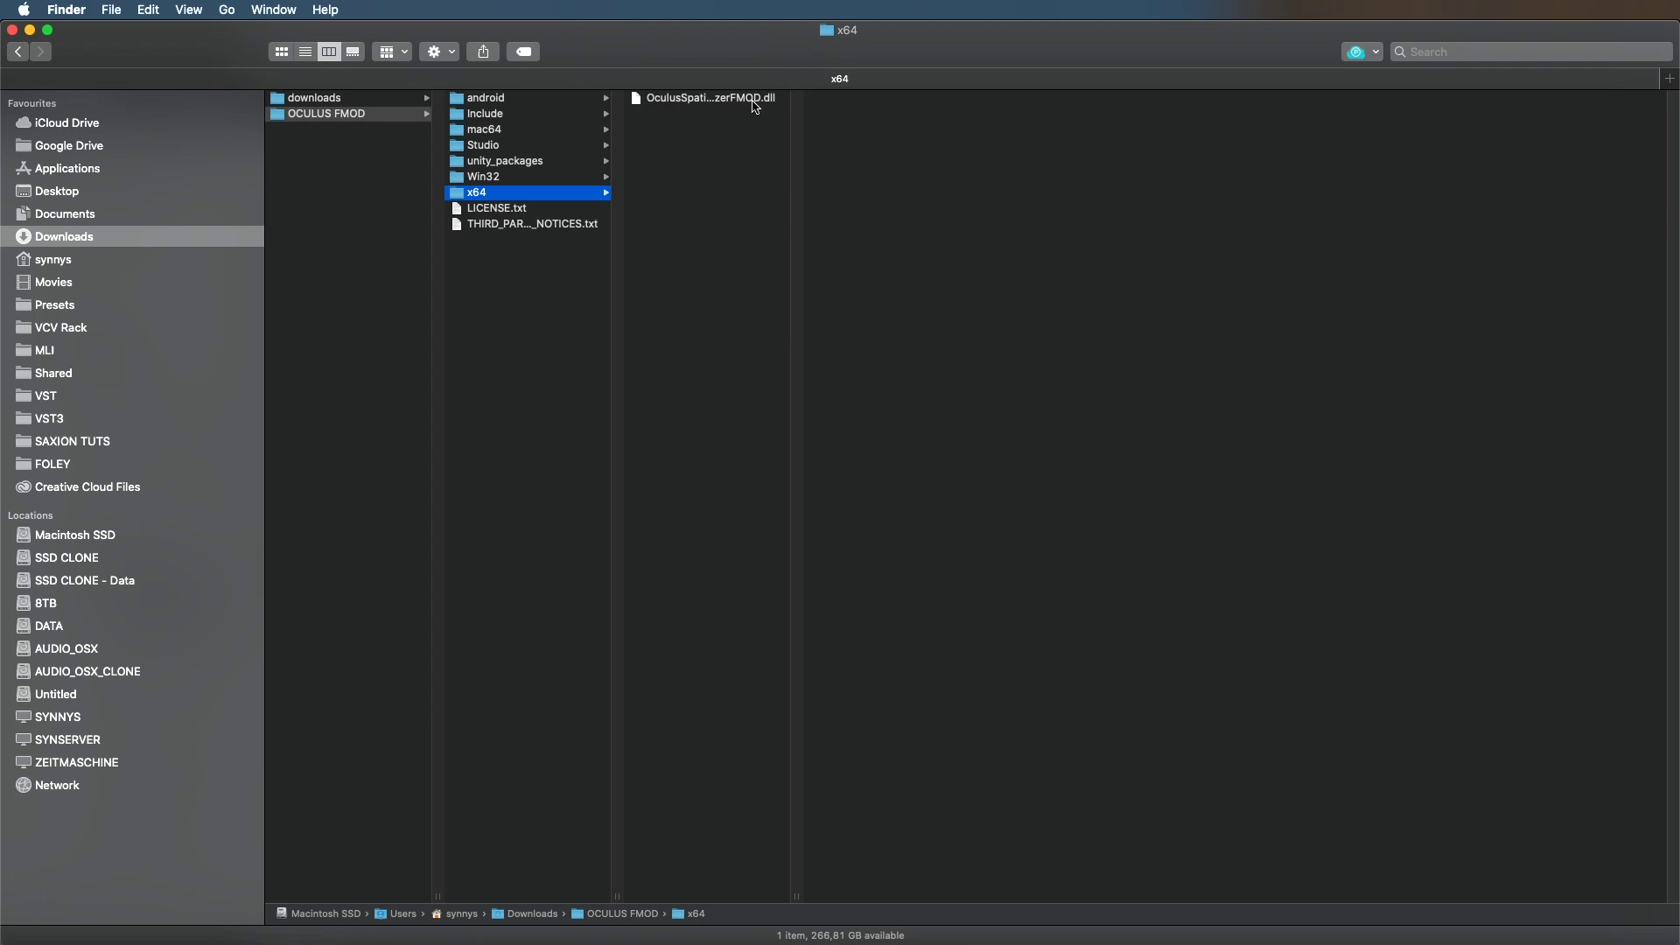
{"action": "left_click", "coordinate": [754, 99]}
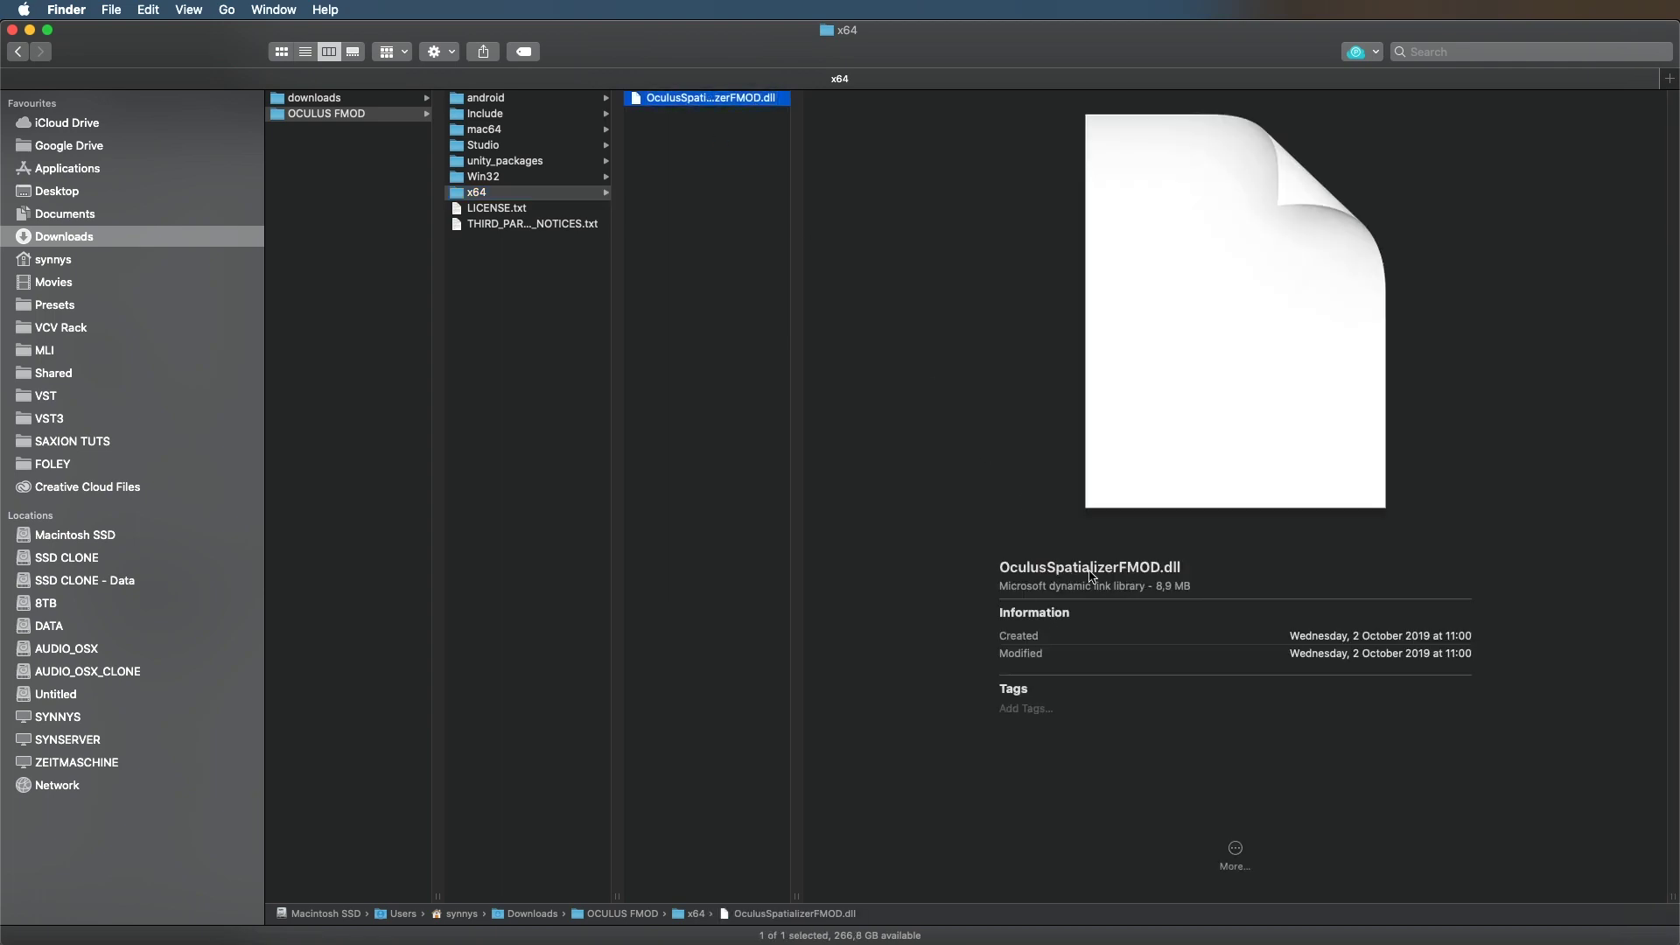
Step: Read further down the setup guide, then open the download's mac64 folder in Finder
{"action": "key", "text": "ctrl+Up"}
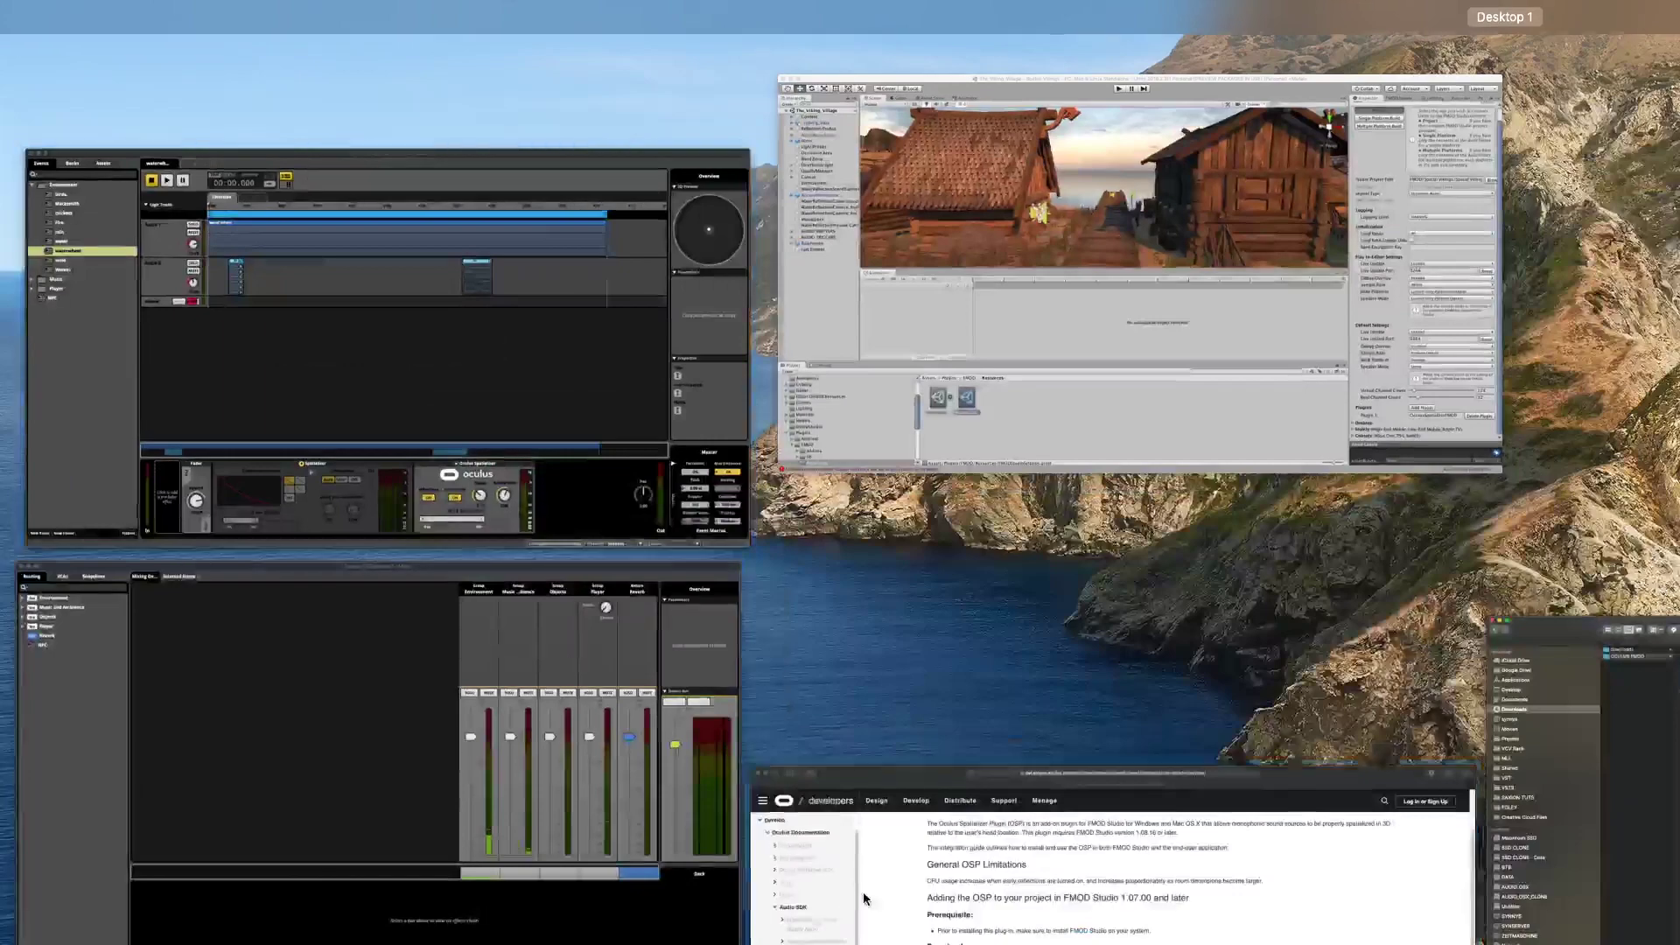
{"action": "left_click", "coordinate": [863, 891]}
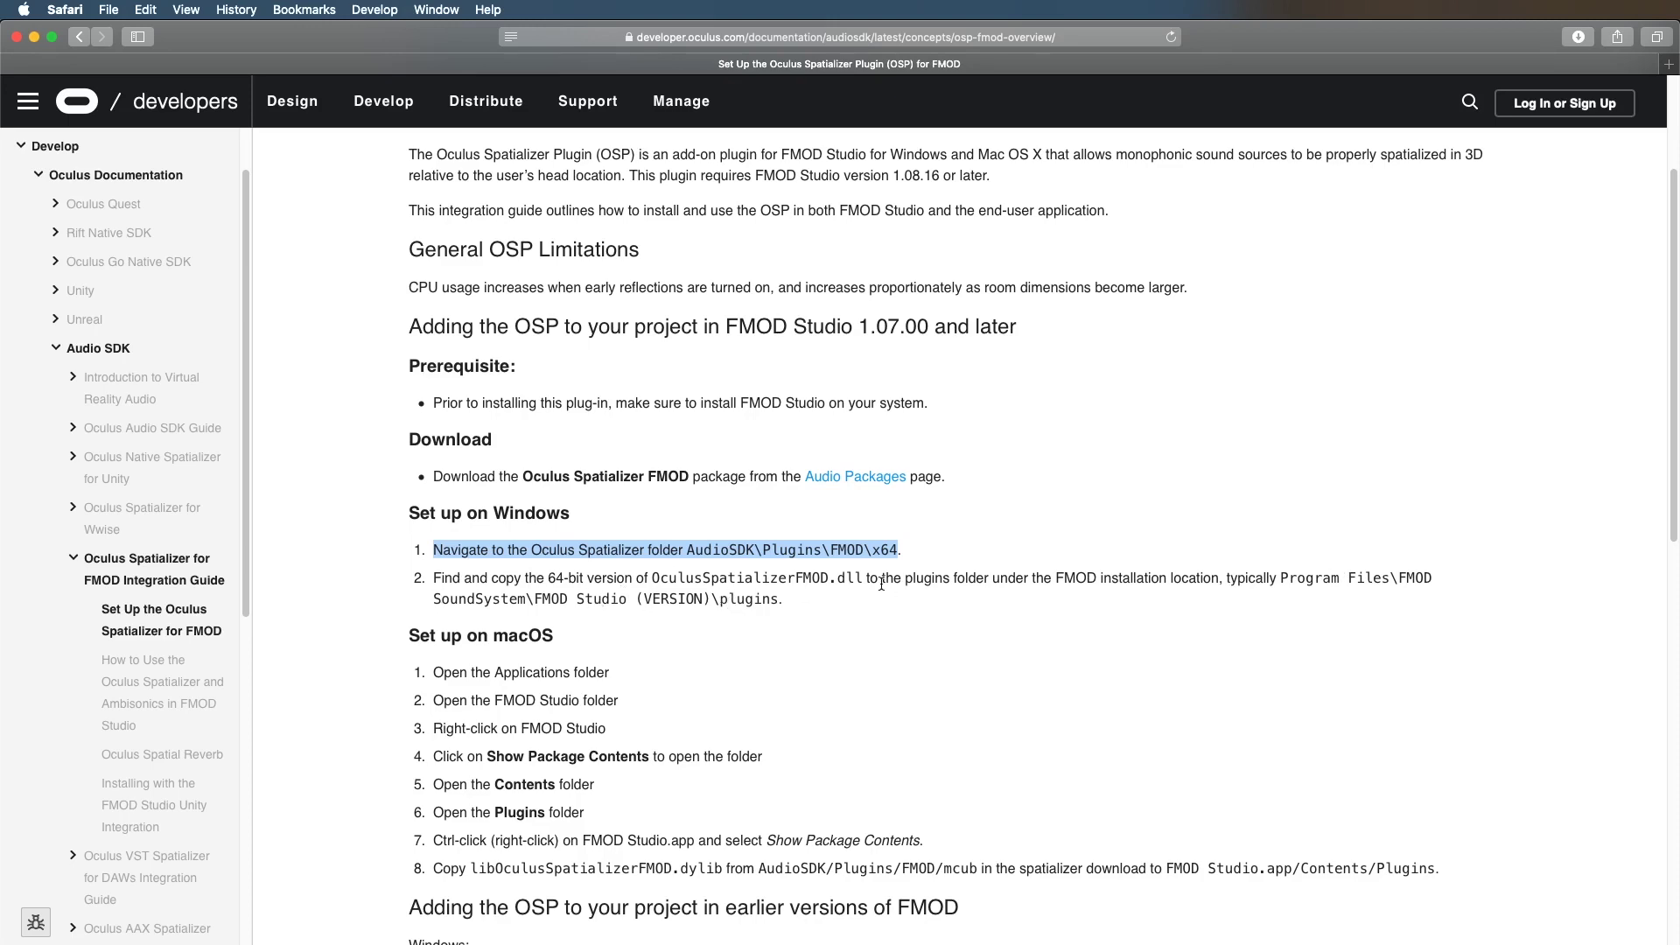
{"action": "scroll", "coordinate": [727, 542], "scroll_direction": "down", "scroll_amount": 5}
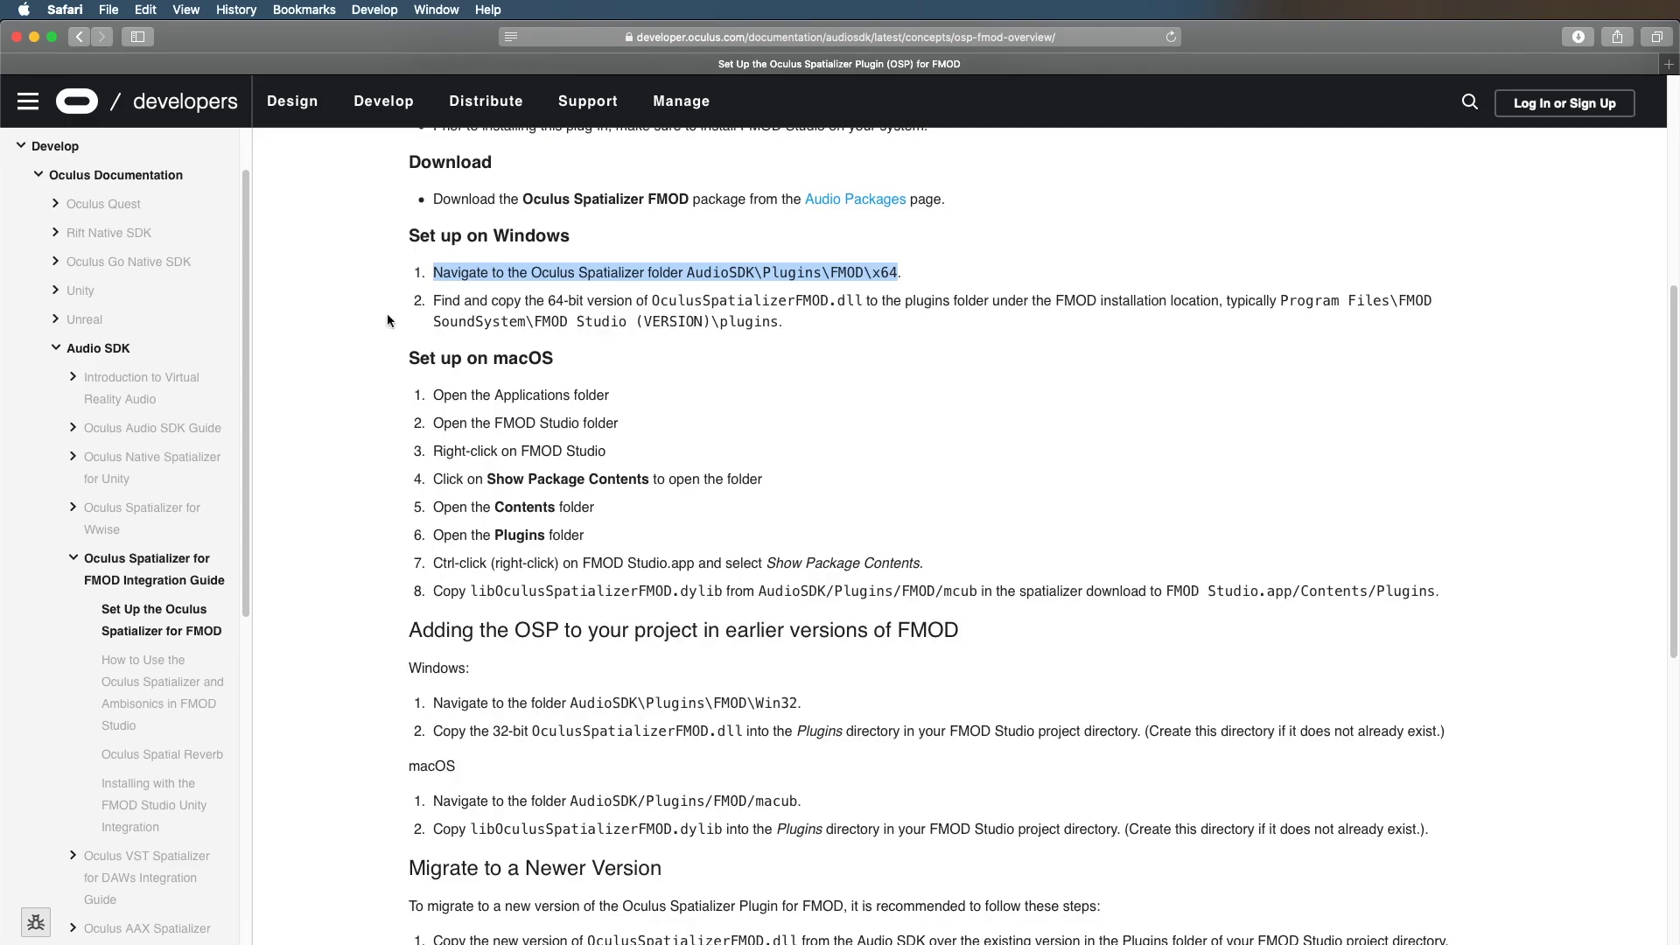
{"action": "key", "text": "ctrl+Up"}
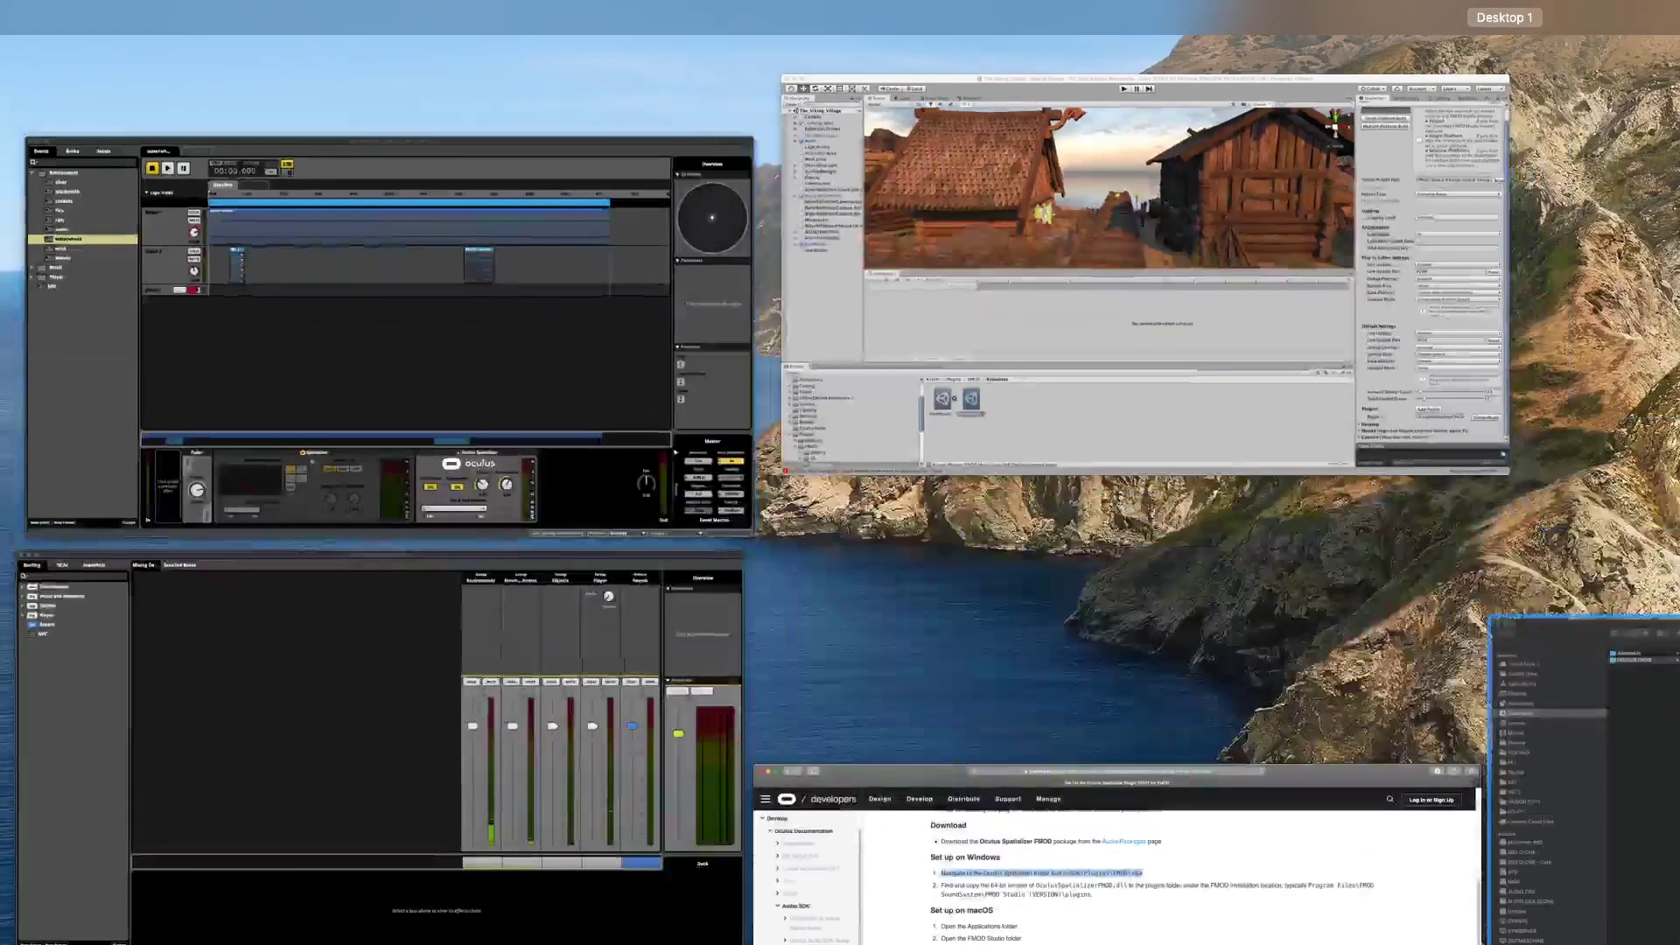
{"action": "left_click", "coordinate": [1575, 761]}
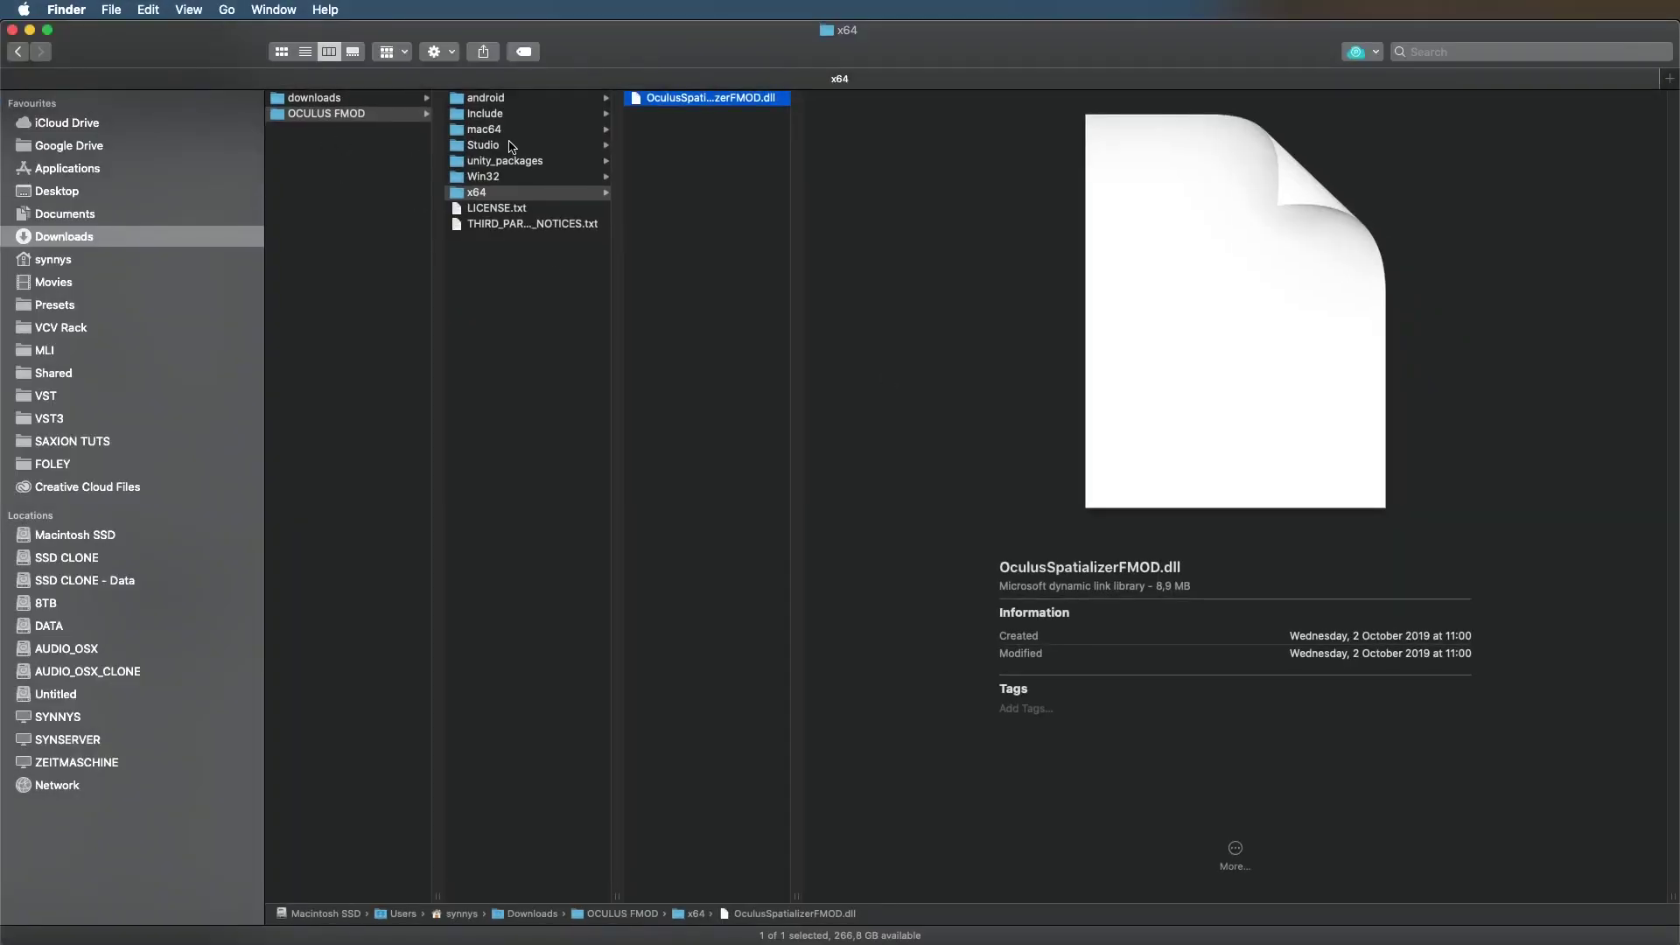
{"action": "left_click", "coordinate": [512, 134]}
Step: Pick libOculusSpatializerFMOD.dylib and open the Contents/Plugins folder inside FMOD Studio.app's package
{"action": "left_click", "coordinate": [750, 100]}
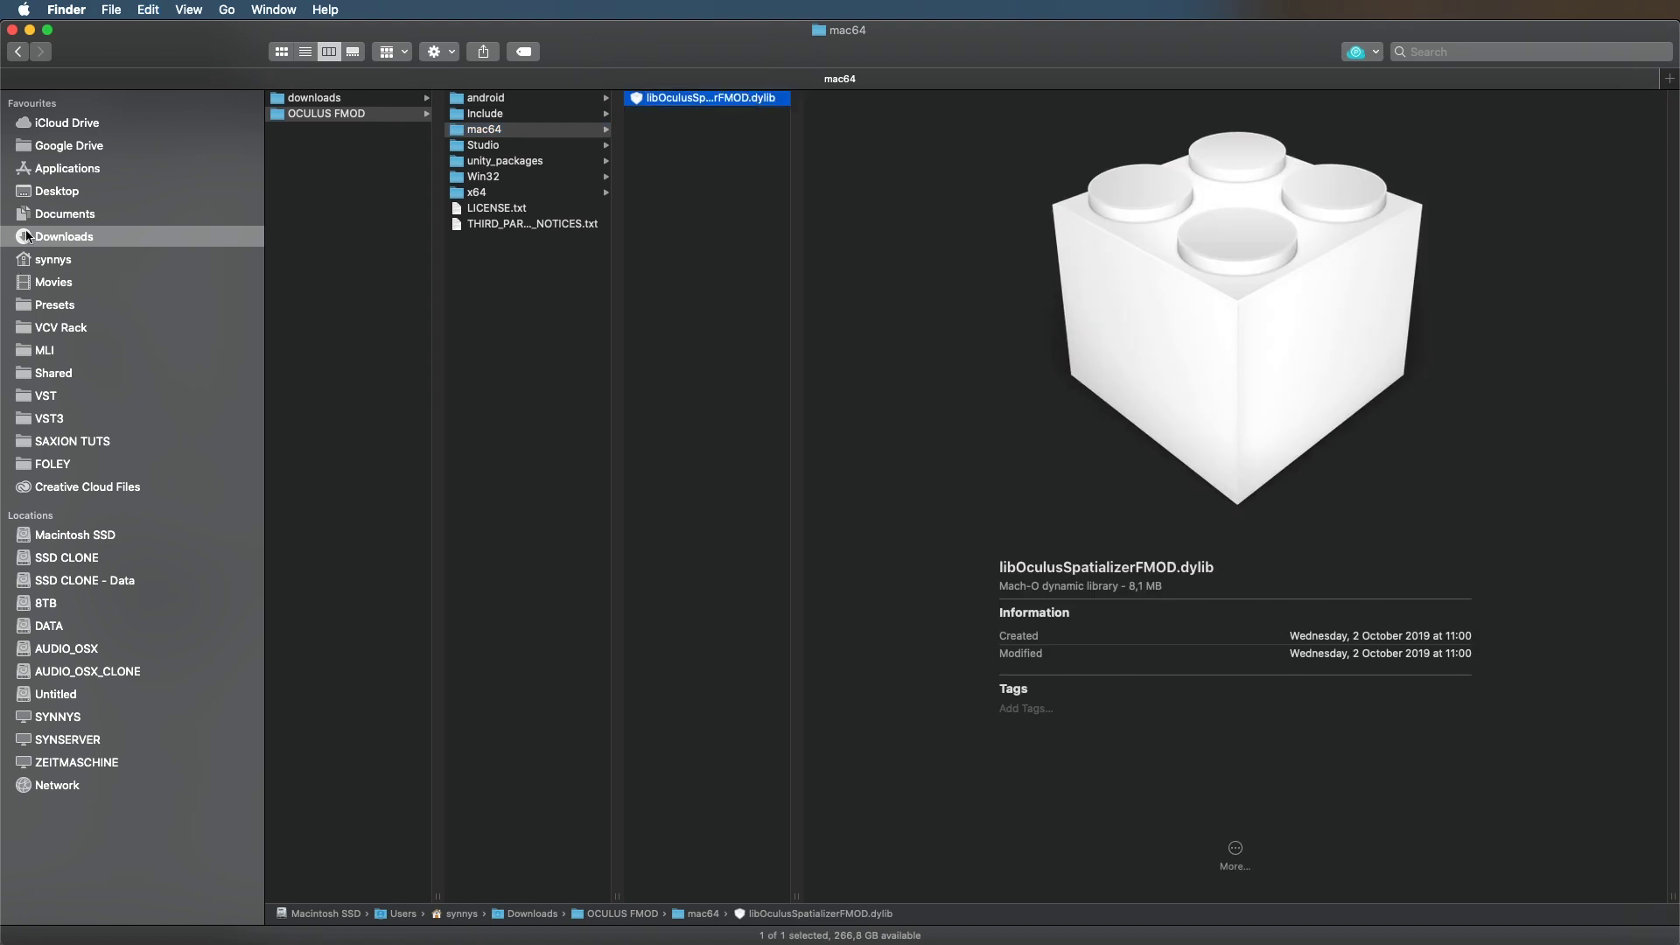
{"action": "left_click", "coordinate": [70, 170]}
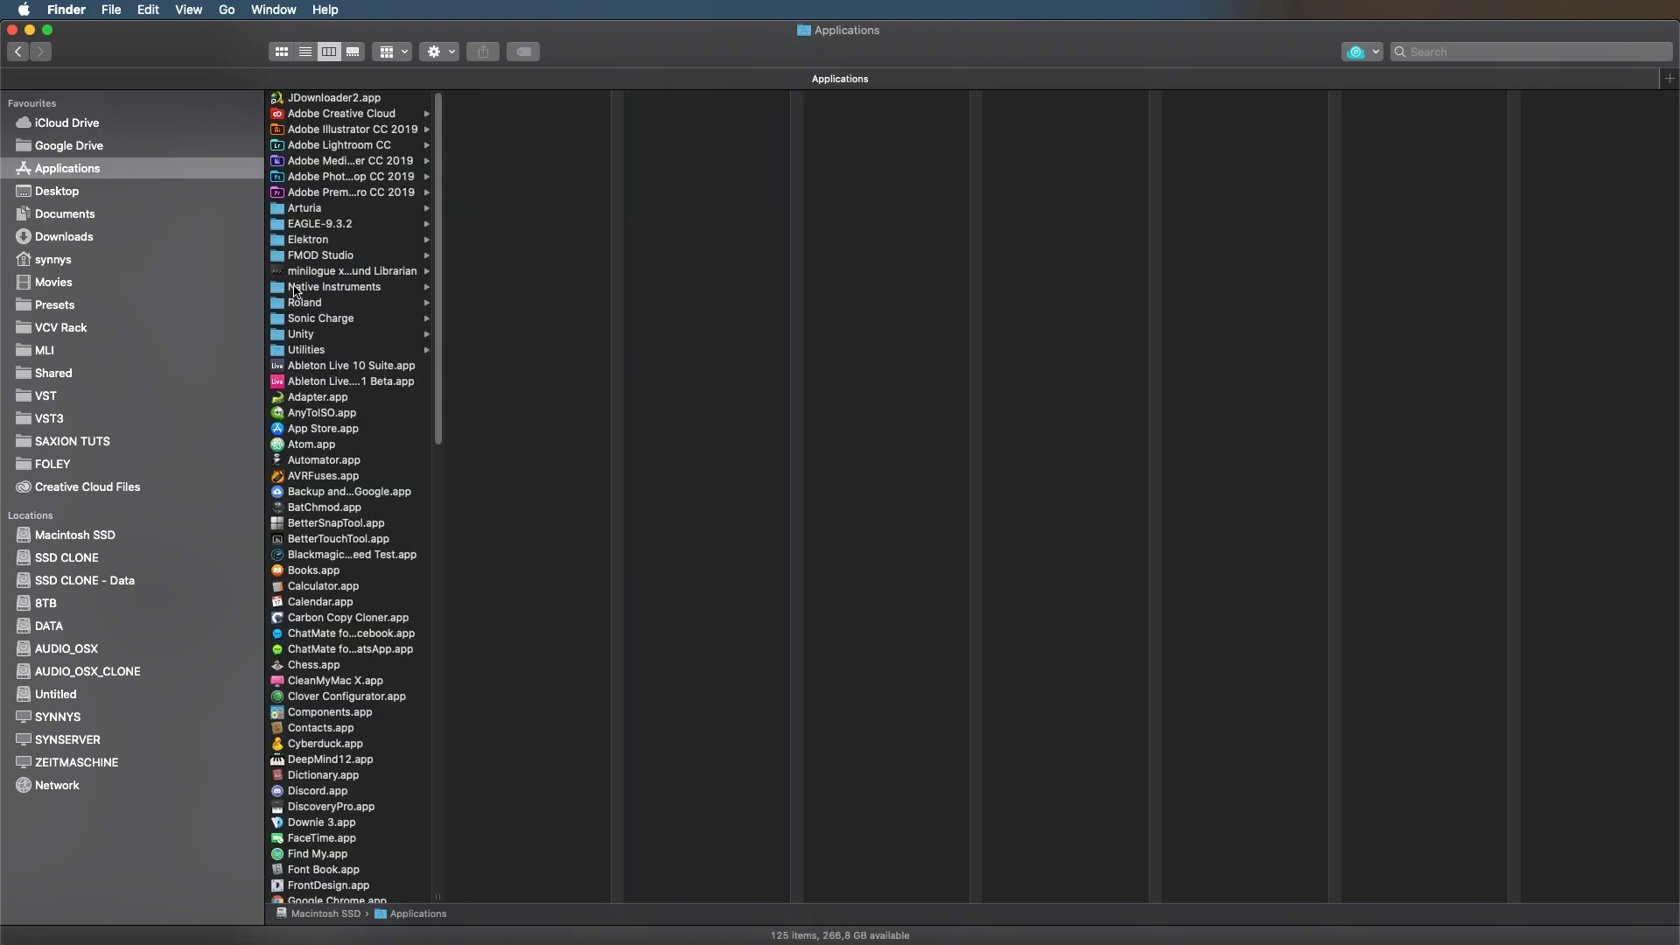
{"action": "left_click", "coordinate": [320, 255]}
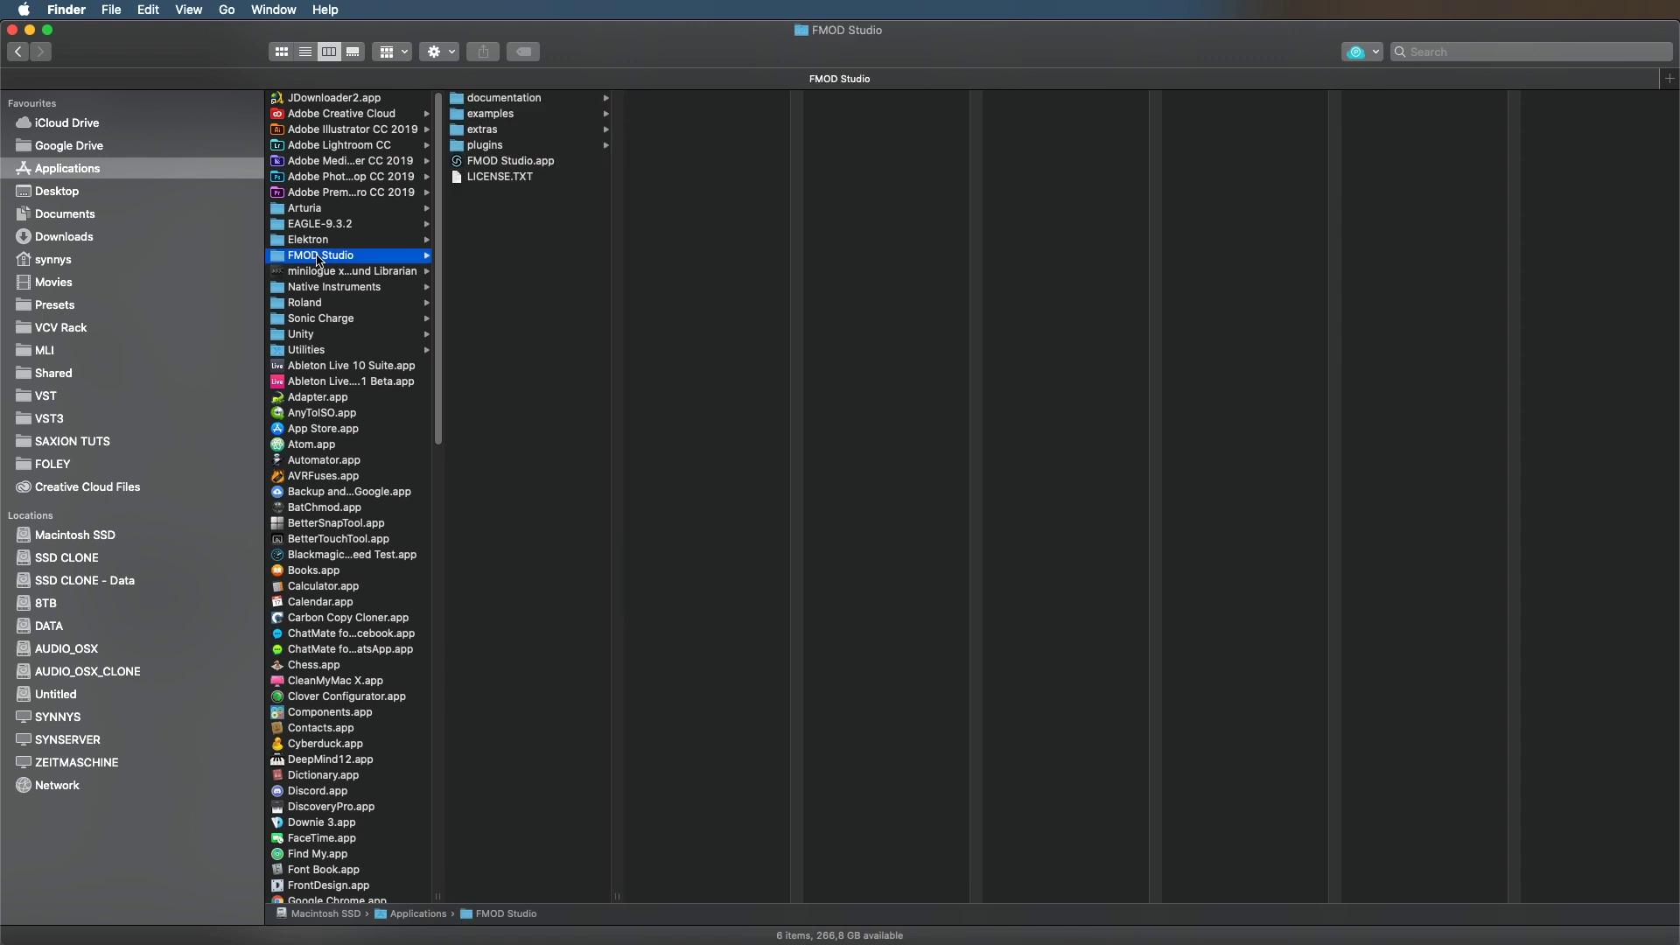
{"action": "right_click", "coordinate": [516, 165]}
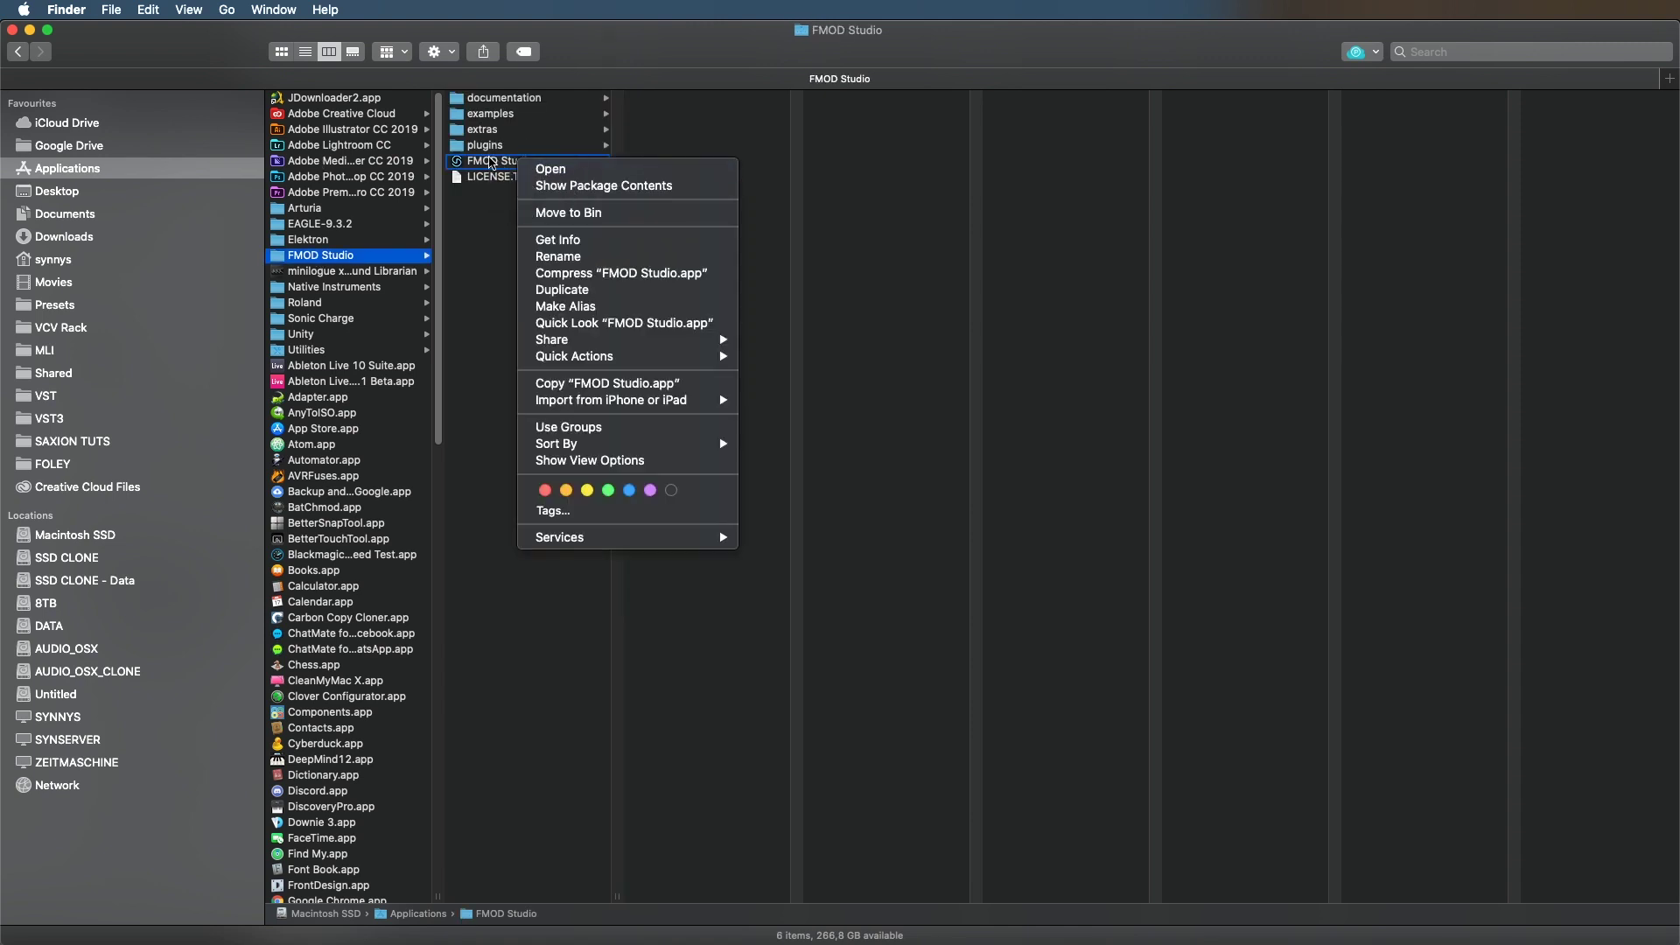
{"action": "left_click", "coordinate": [573, 186]}
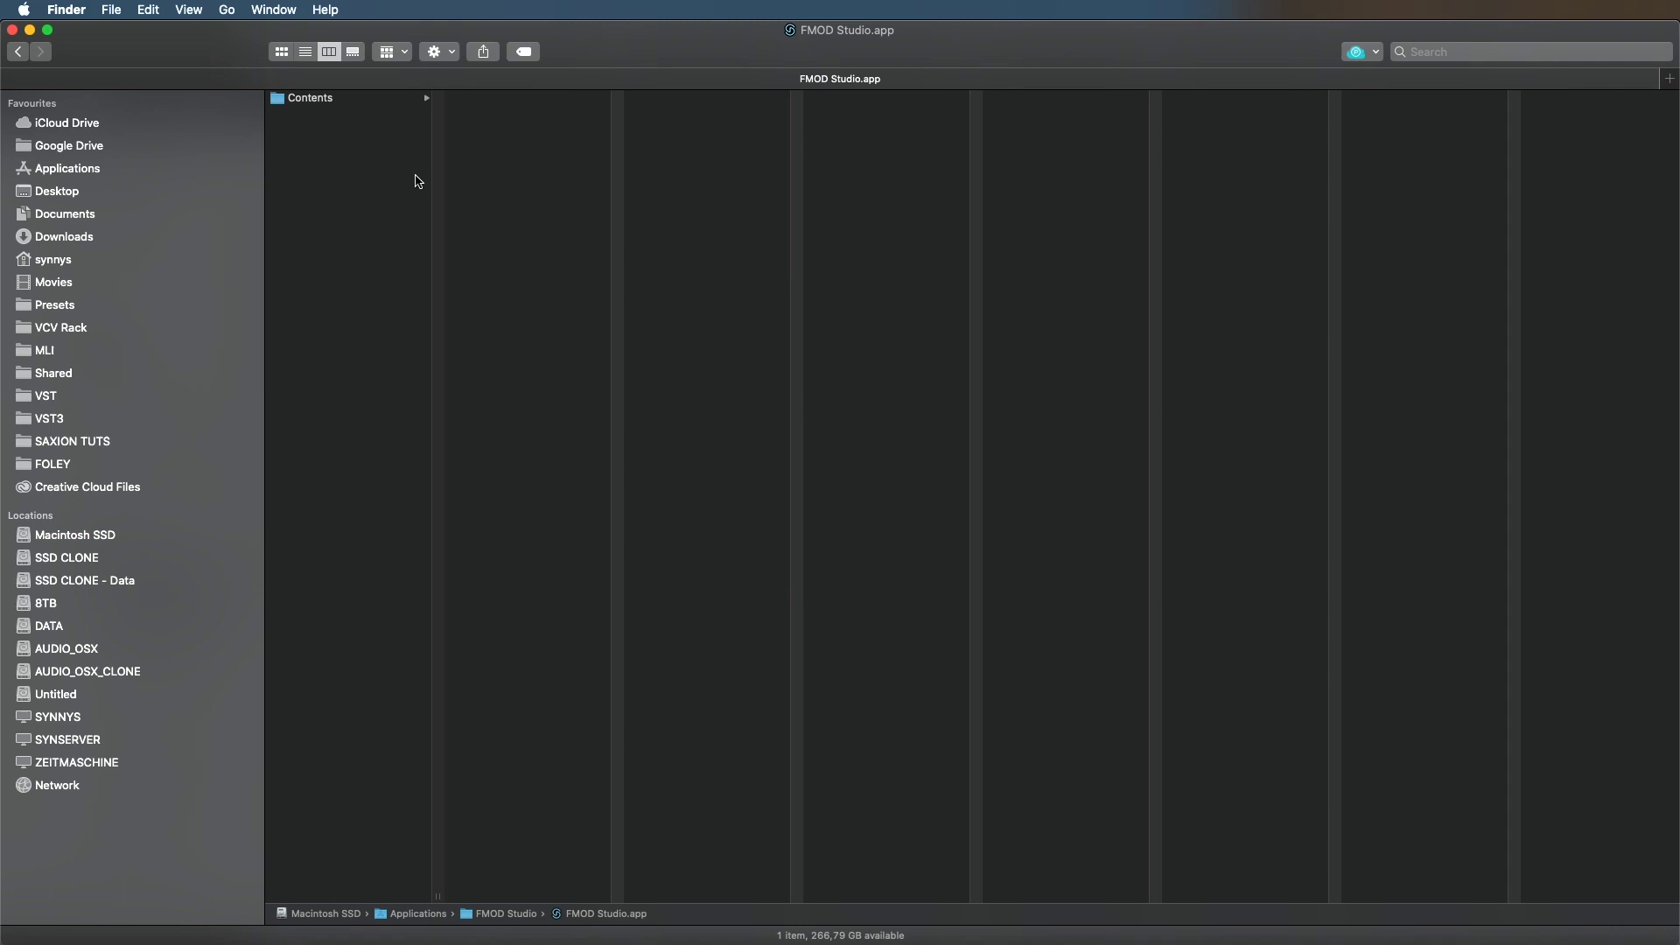
{"action": "left_click", "coordinate": [371, 106]}
{"action": "left_click", "coordinate": [487, 163]}
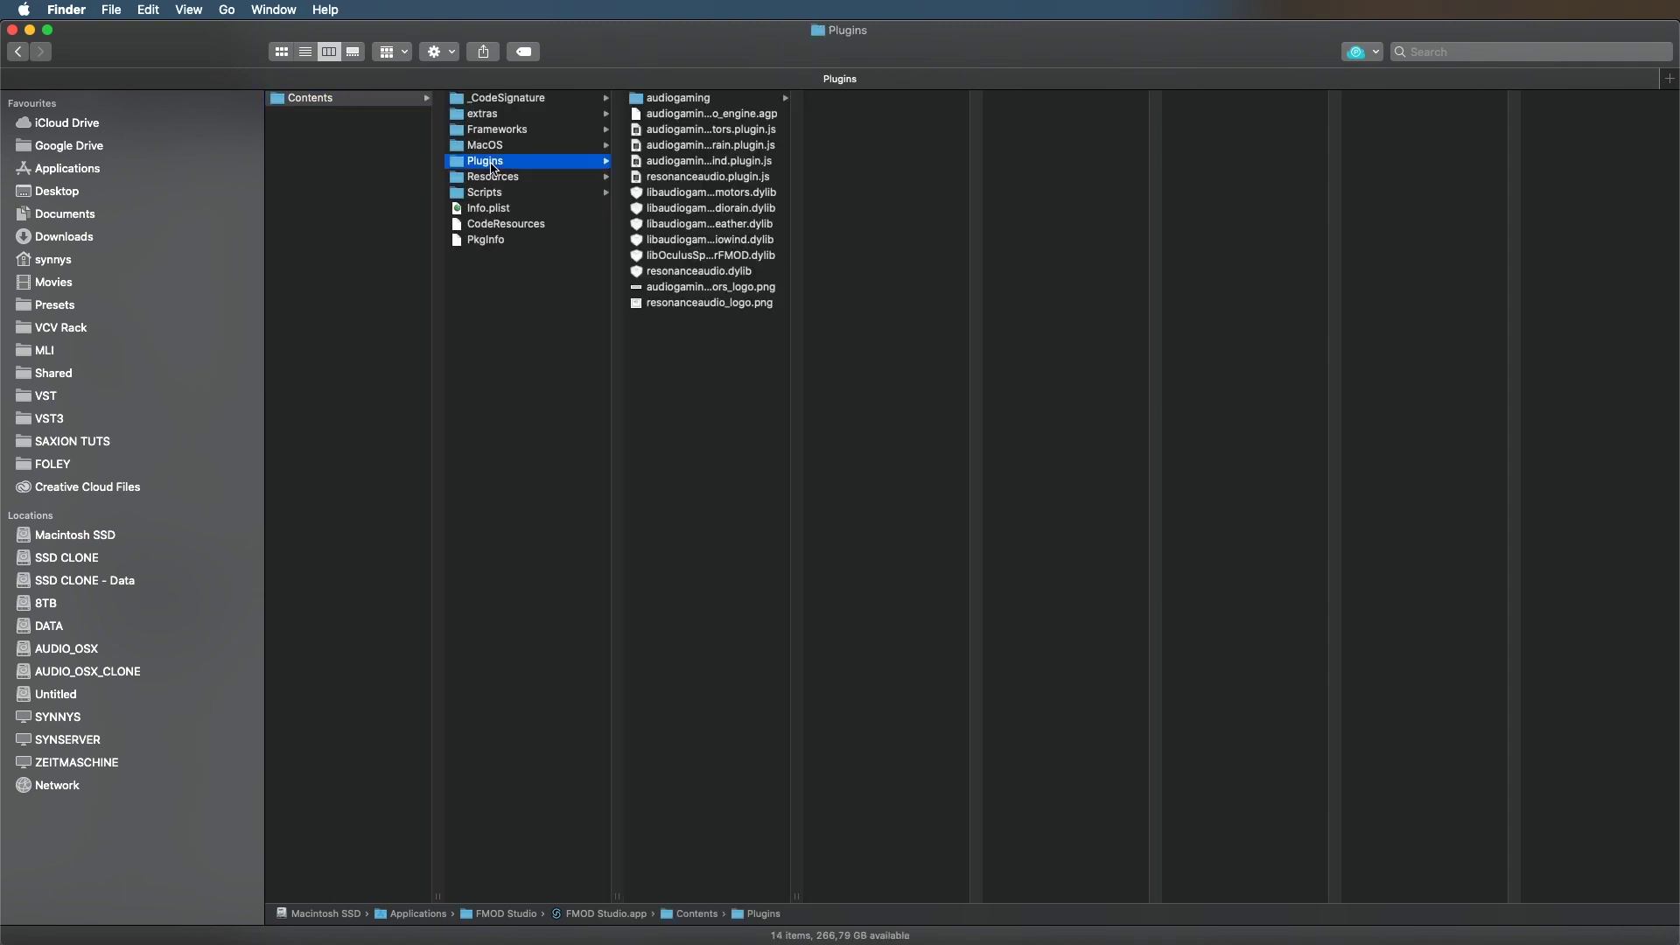
Step: Paste the dylib into Plugins, replacing the existing copy, then go back to mac64
{"action": "right_click", "coordinate": [671, 415]}
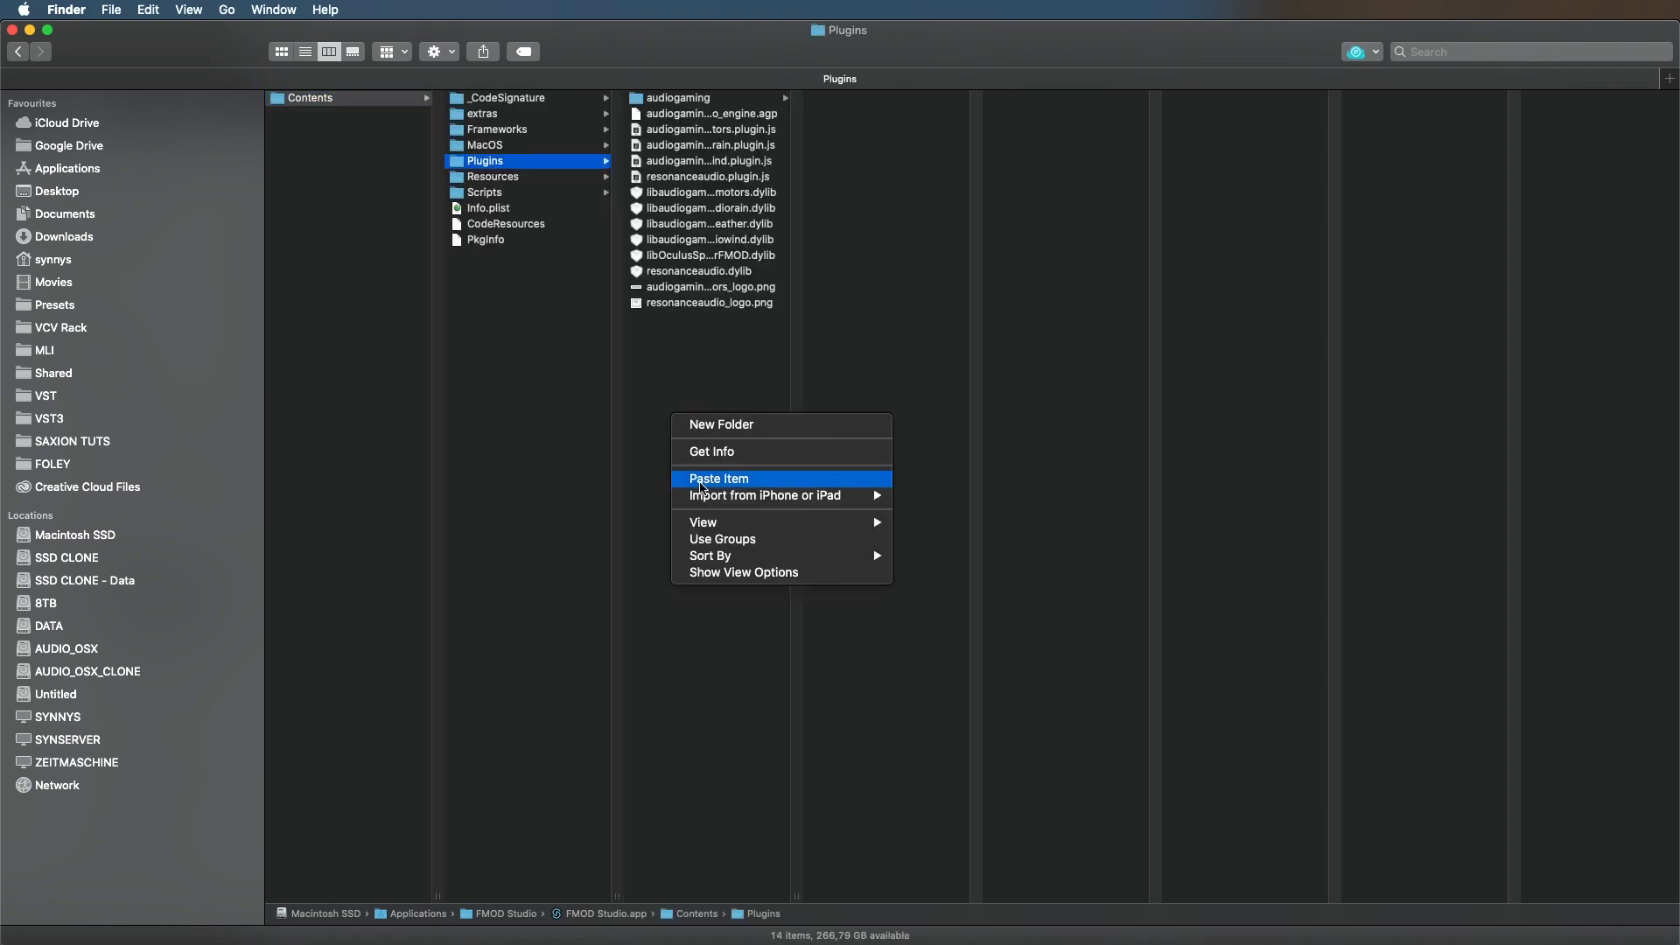
{"action": "left_click", "coordinate": [700, 487]}
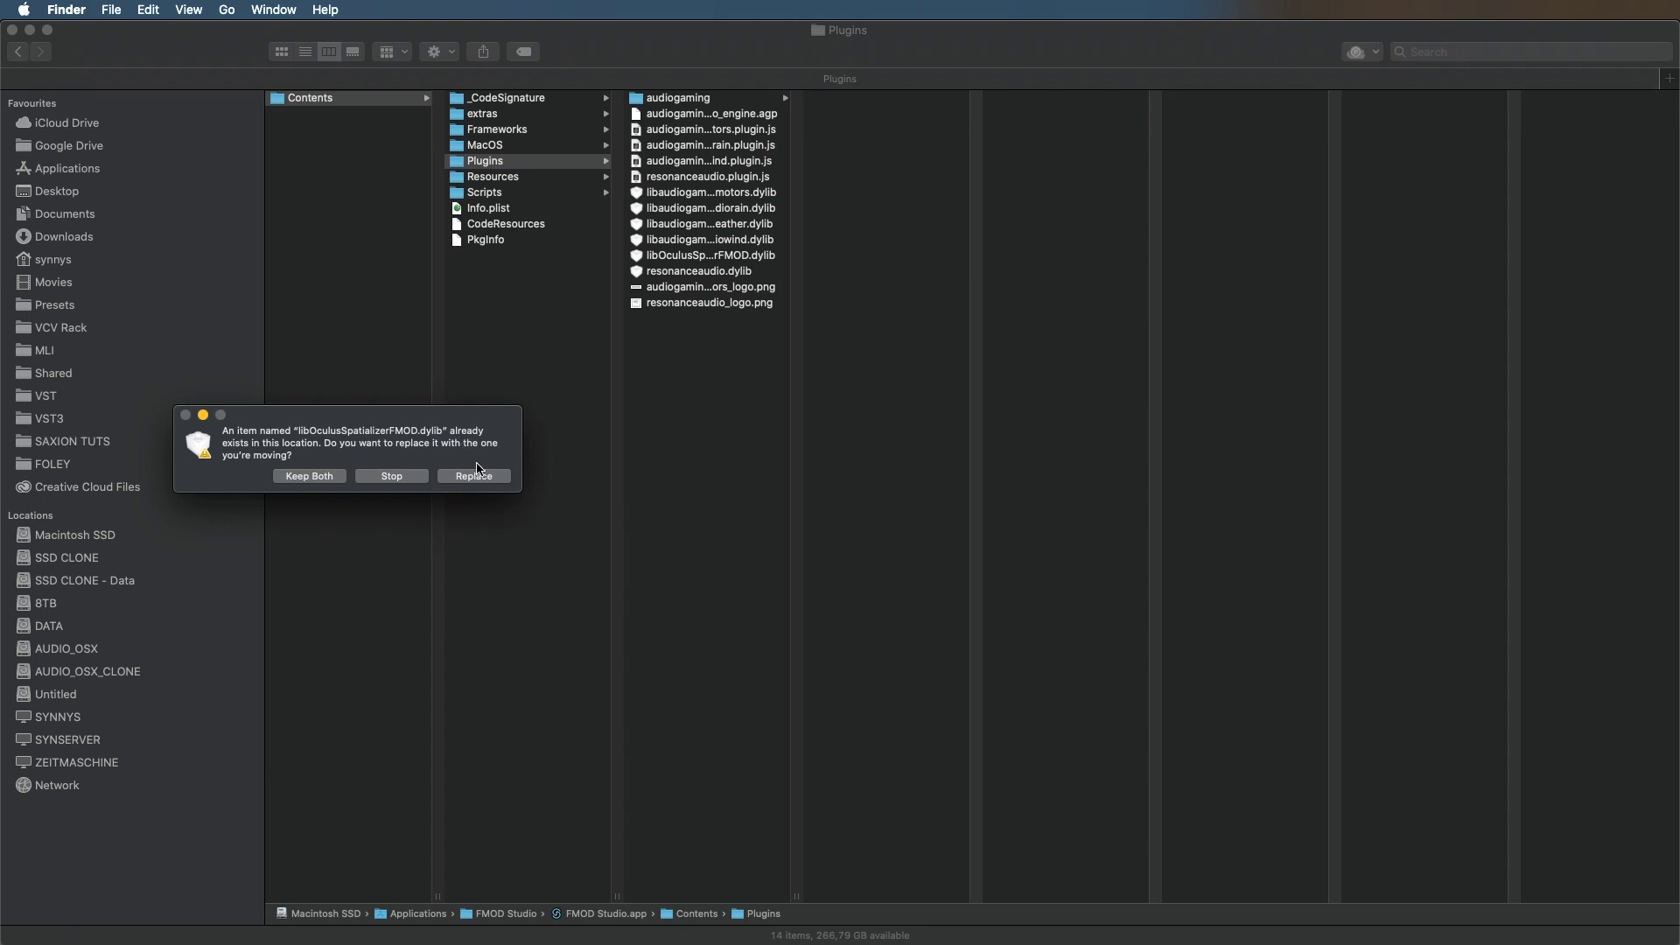
{"action": "key", "text": "Return"}
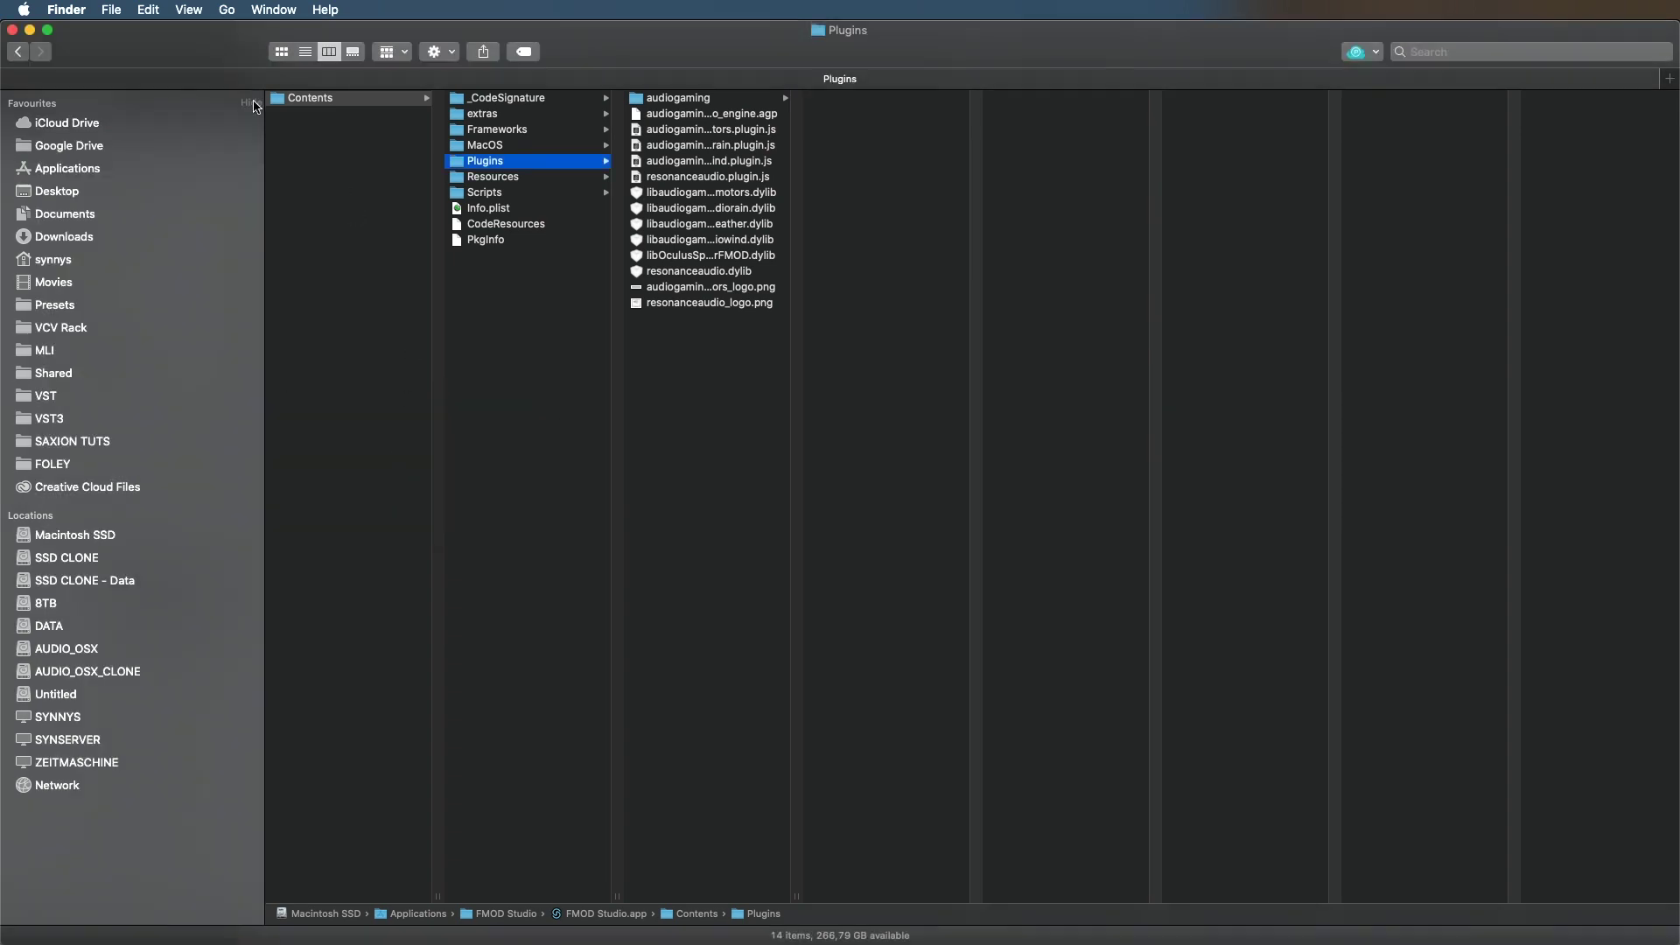
{"action": "left_click", "coordinate": [26, 56]}
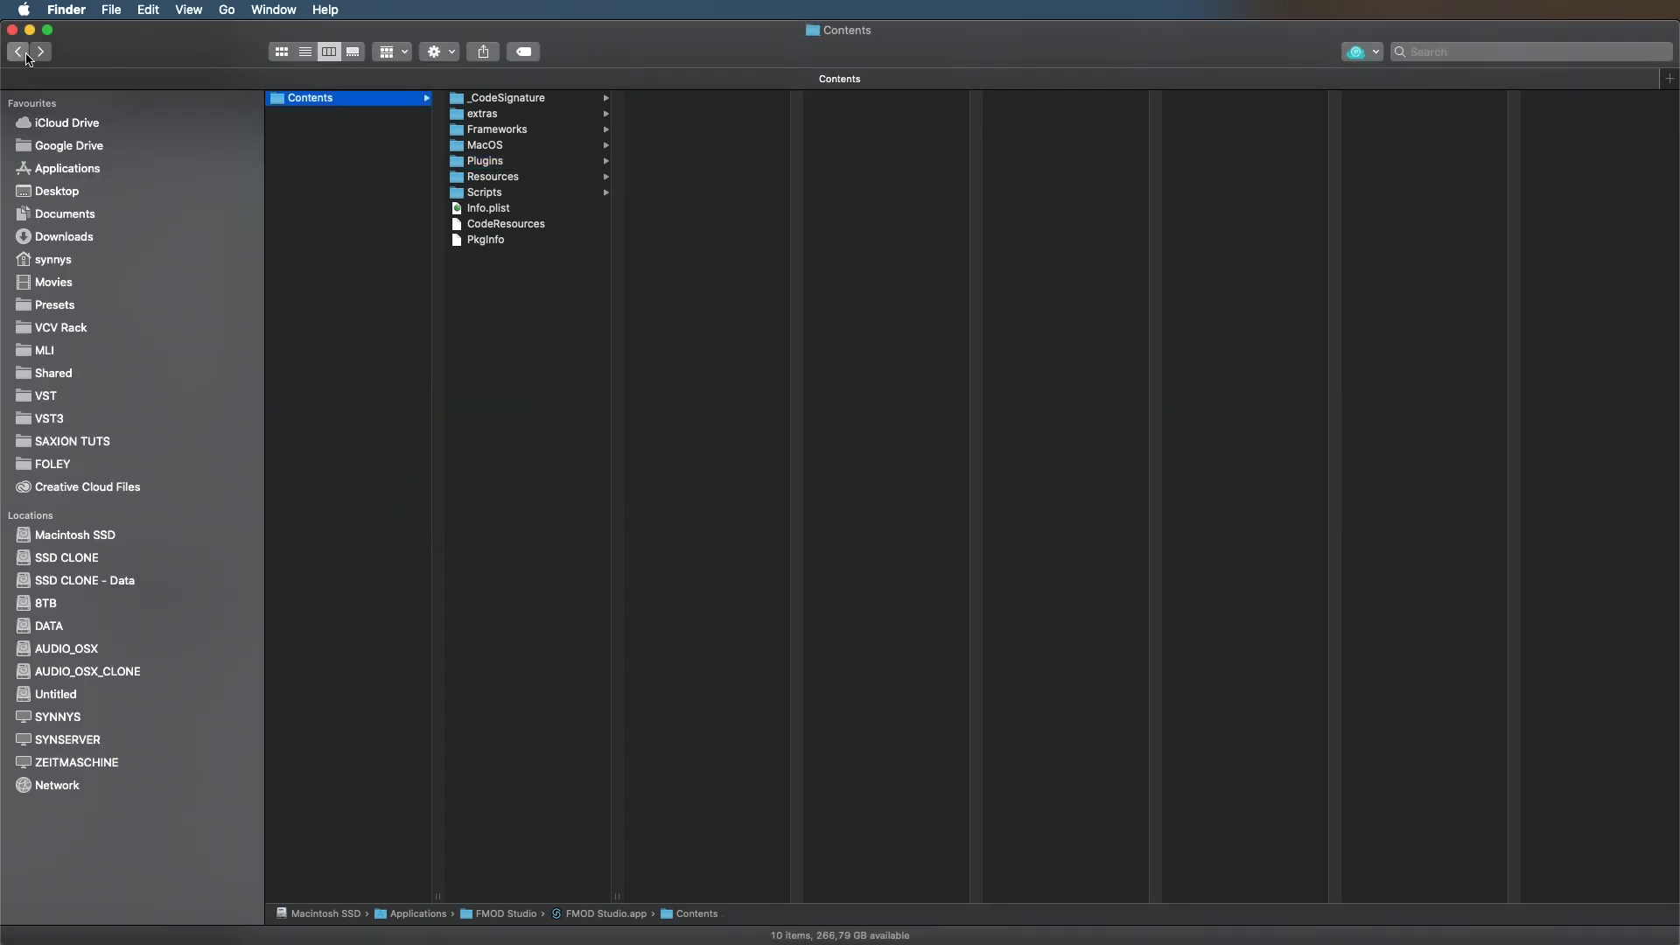
{"action": "left_click", "coordinate": [27, 55]}
{"action": "left_click", "coordinate": [26, 55]}
{"action": "left_click", "coordinate": [26, 55]}
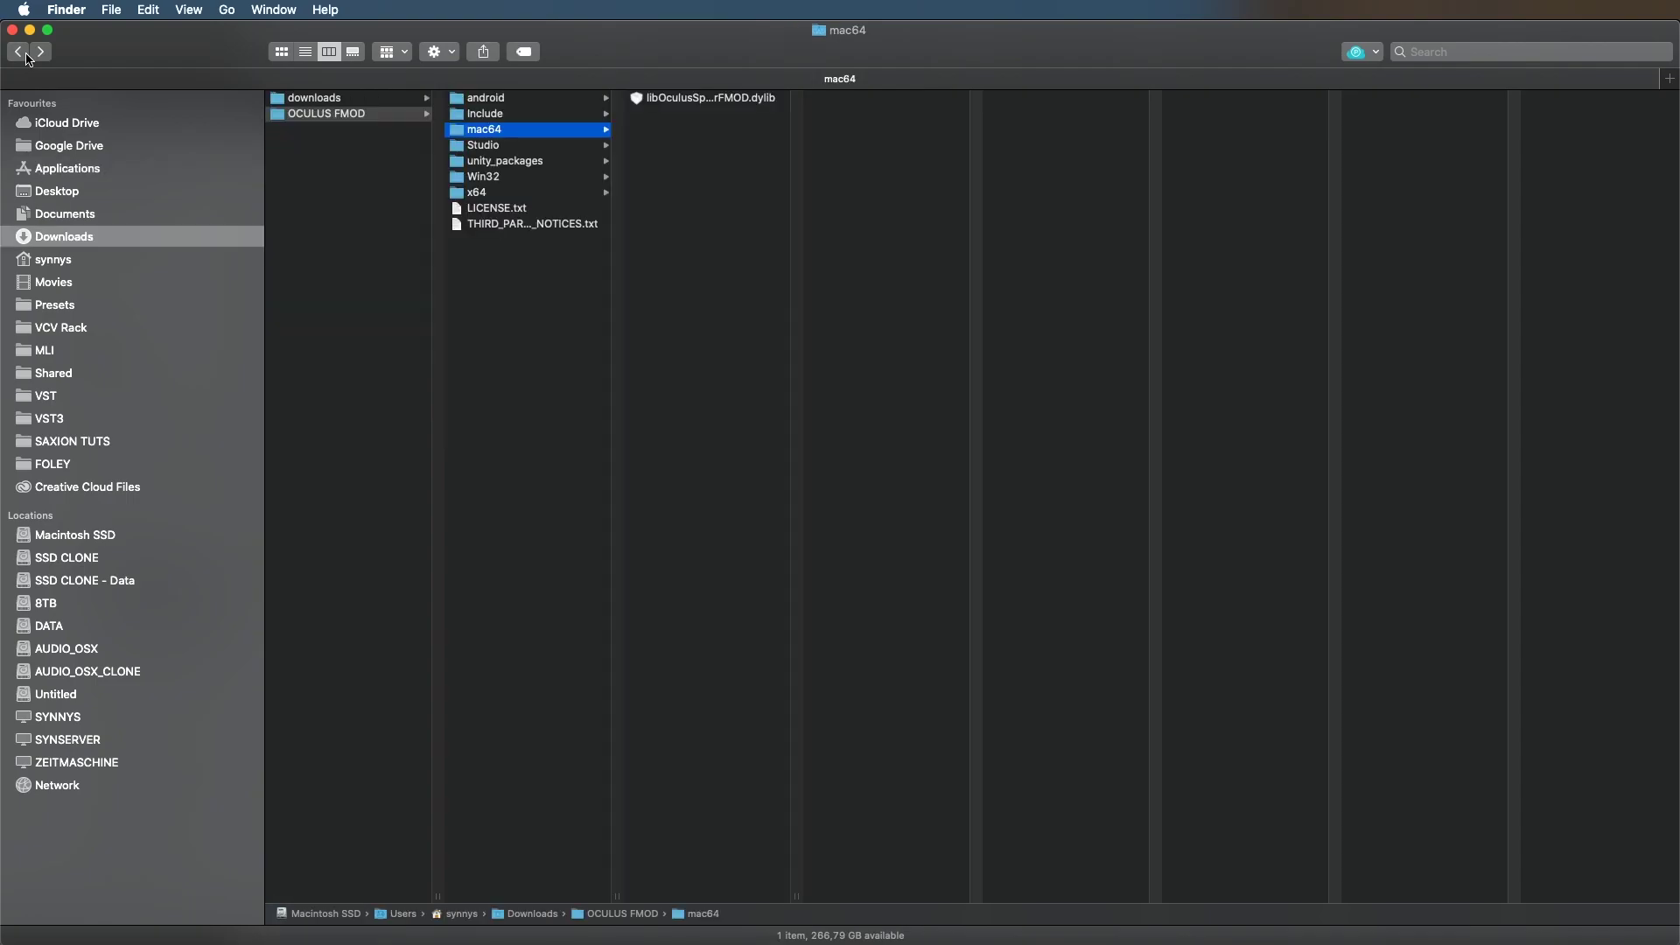
{"action": "key", "text": "ctrl+Left"}
{"action": "key", "text": "ctrl+Left"}
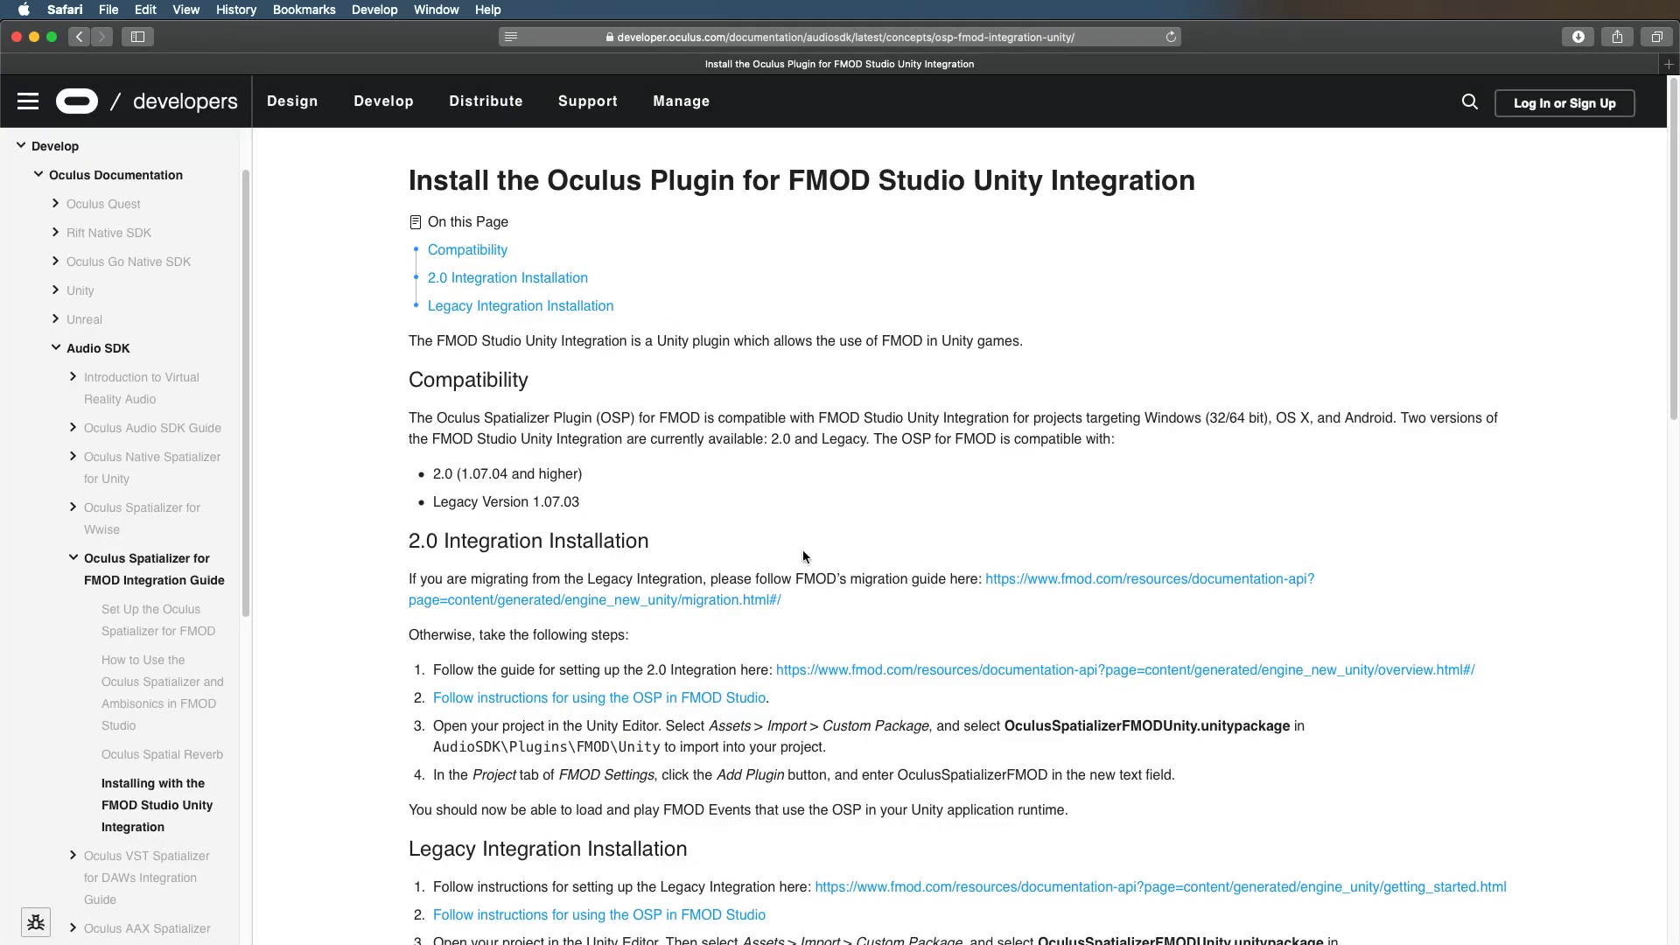
{"action": "scroll", "coordinate": [795, 505], "scroll_direction": "down", "scroll_amount": 5}
{"action": "left_click_drag", "start_coordinate": [407, 281], "coordinate": [1108, 573]}
{"action": "left_click", "coordinate": [1405, 498]}
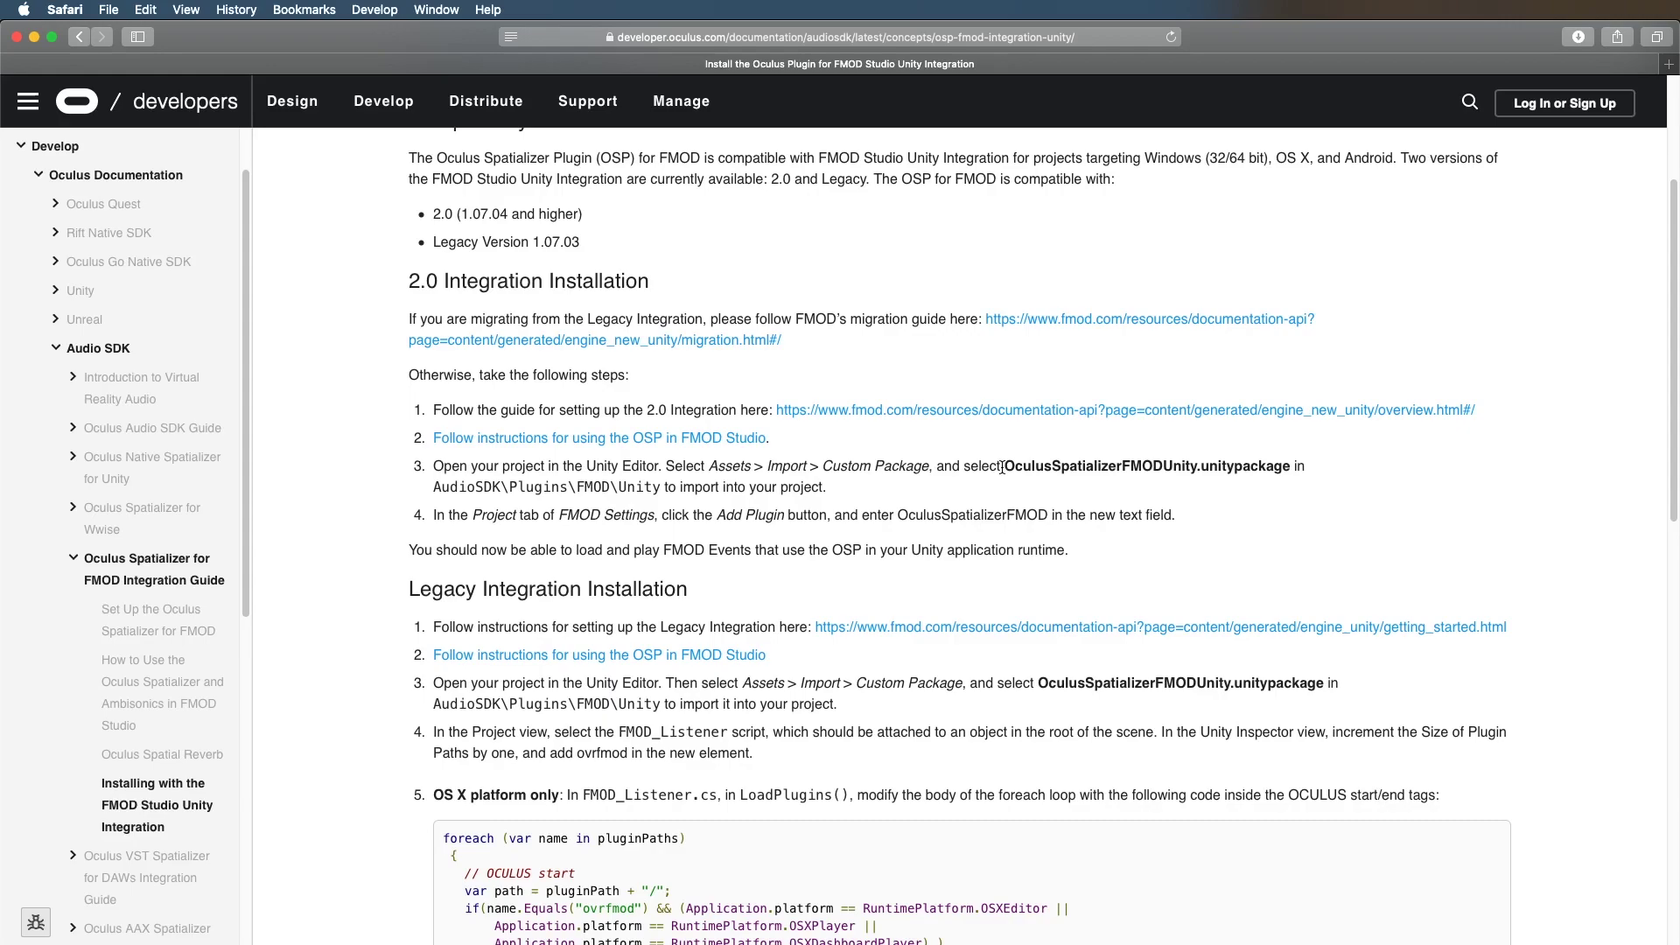
{"action": "left_click_drag", "start_coordinate": [1004, 468], "coordinate": [1293, 473]}
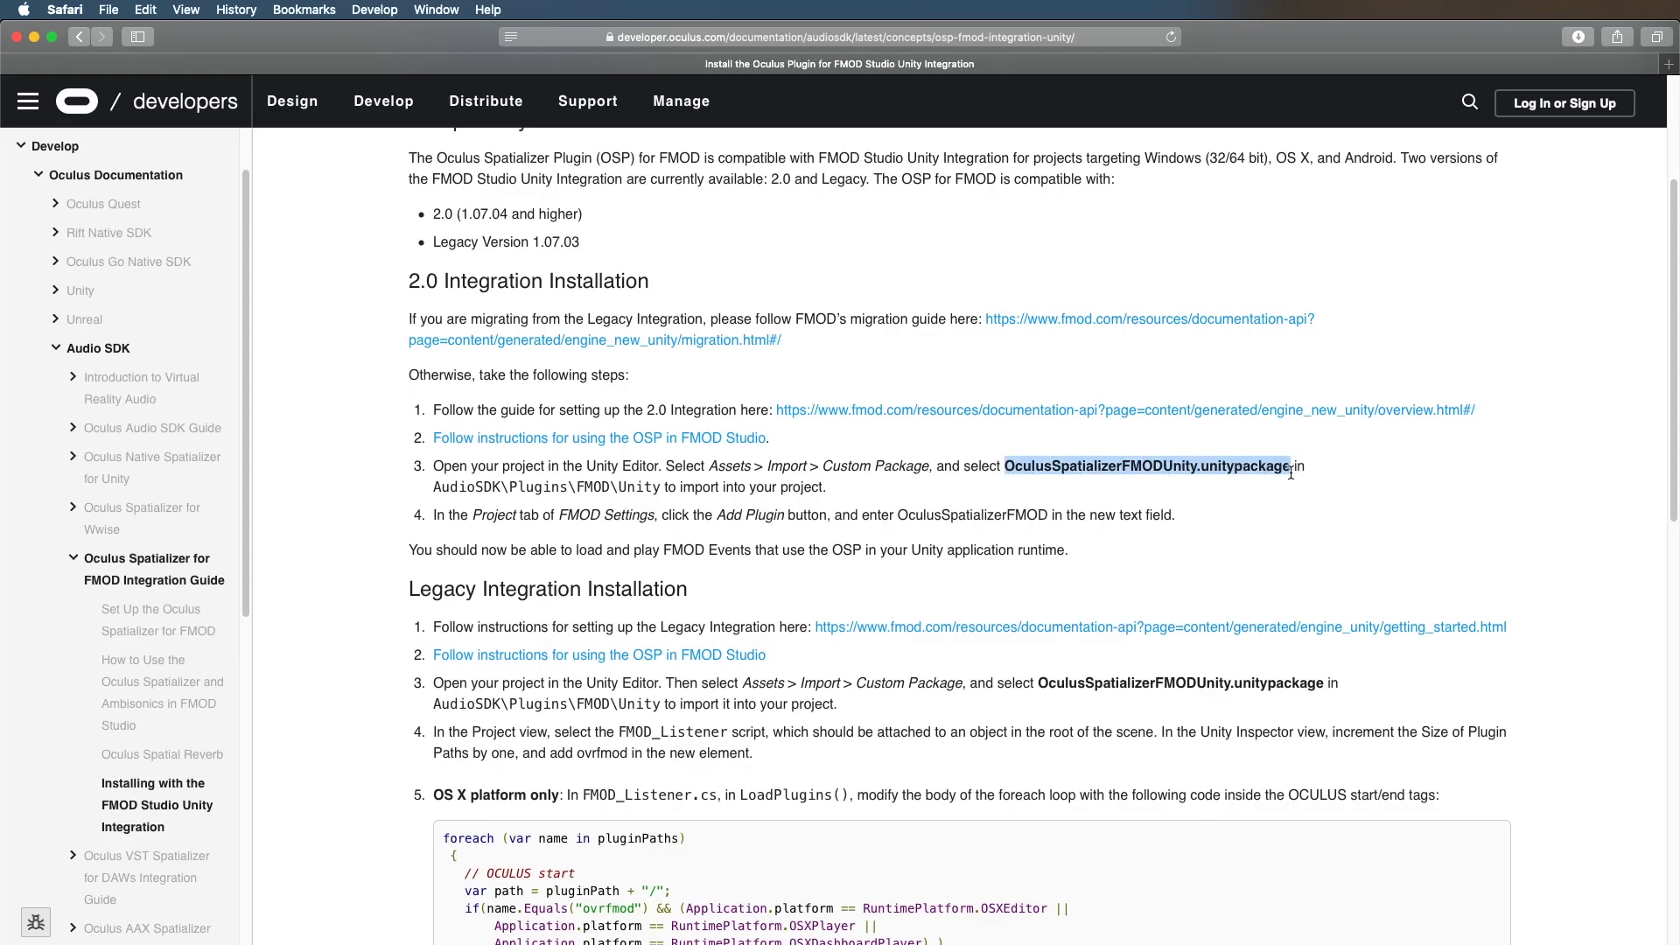
{"action": "key", "text": "ctrl+Up"}
Step: Import OculusSpatializerFMODUnity.unitypackage from the unity_packages folder into the Unity project
{"action": "left_click", "coordinate": [1575, 750]}
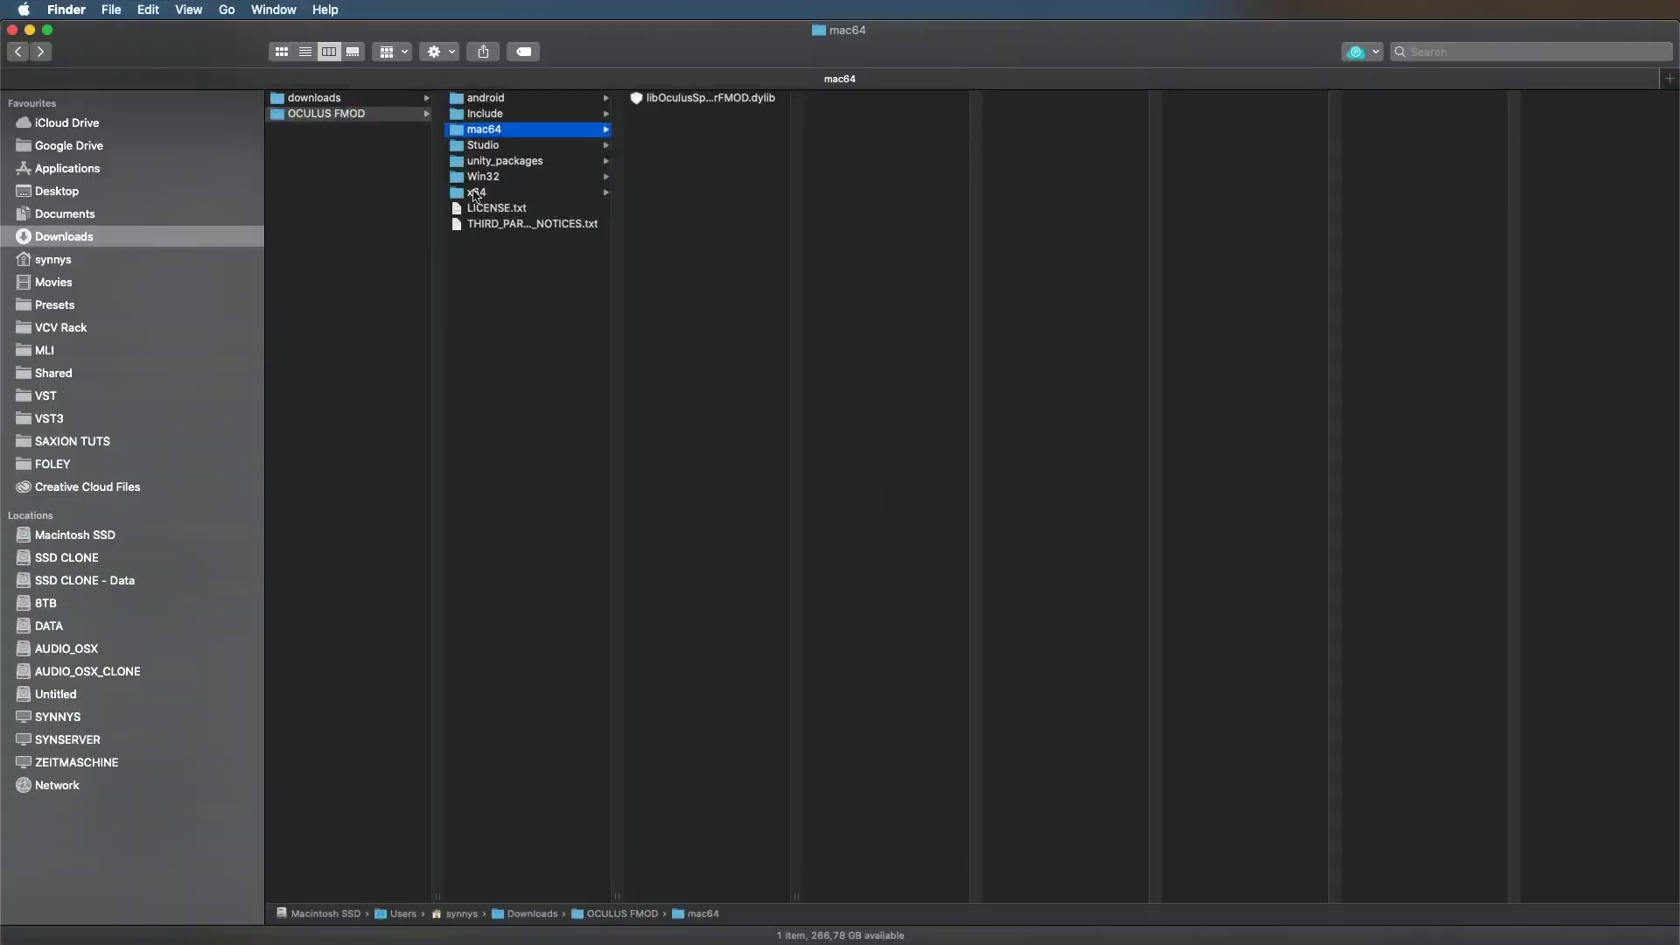
{"action": "left_click", "coordinate": [509, 166]}
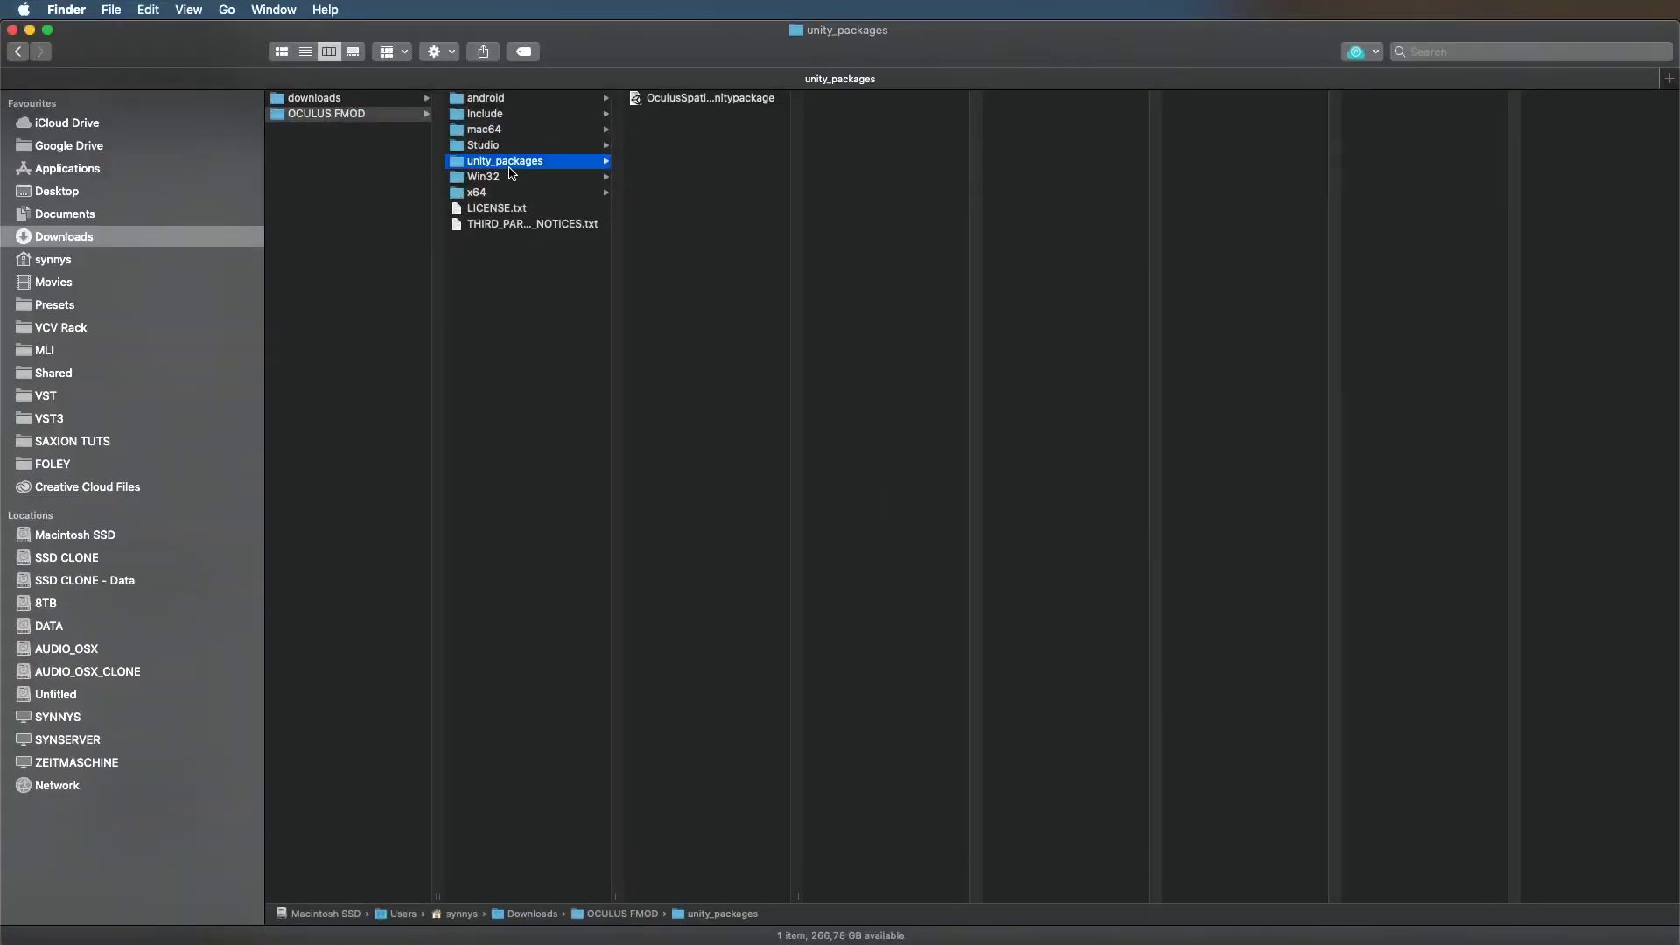
{"action": "double_click", "coordinate": [700, 99]}
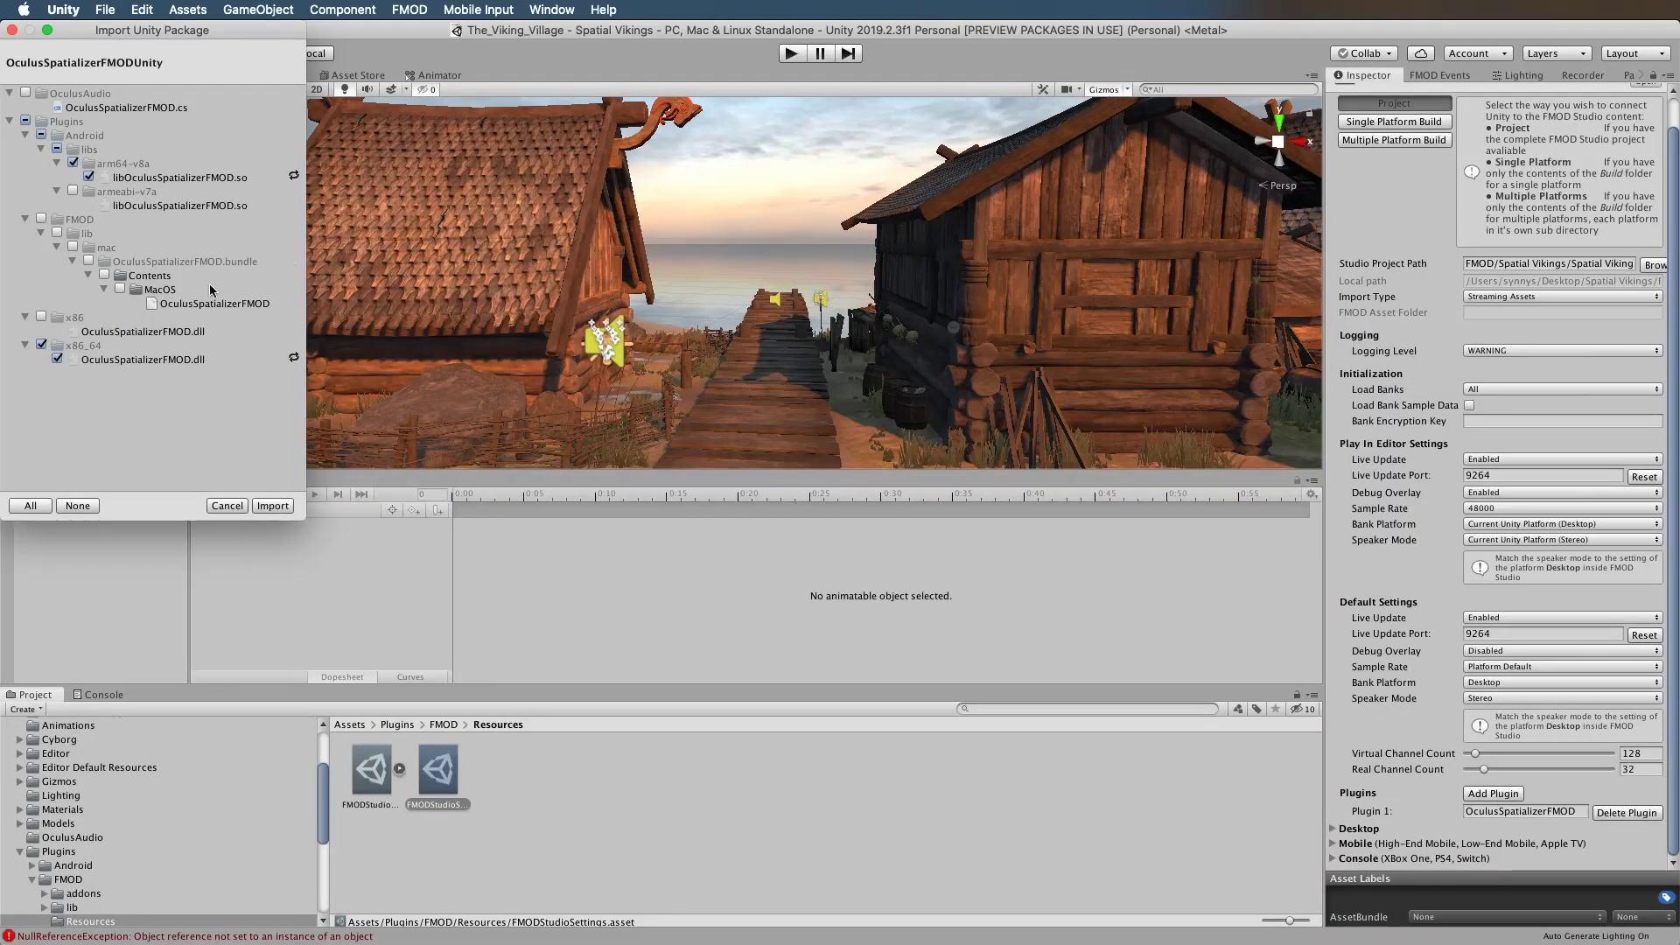
{"action": "left_click", "coordinate": [273, 503]}
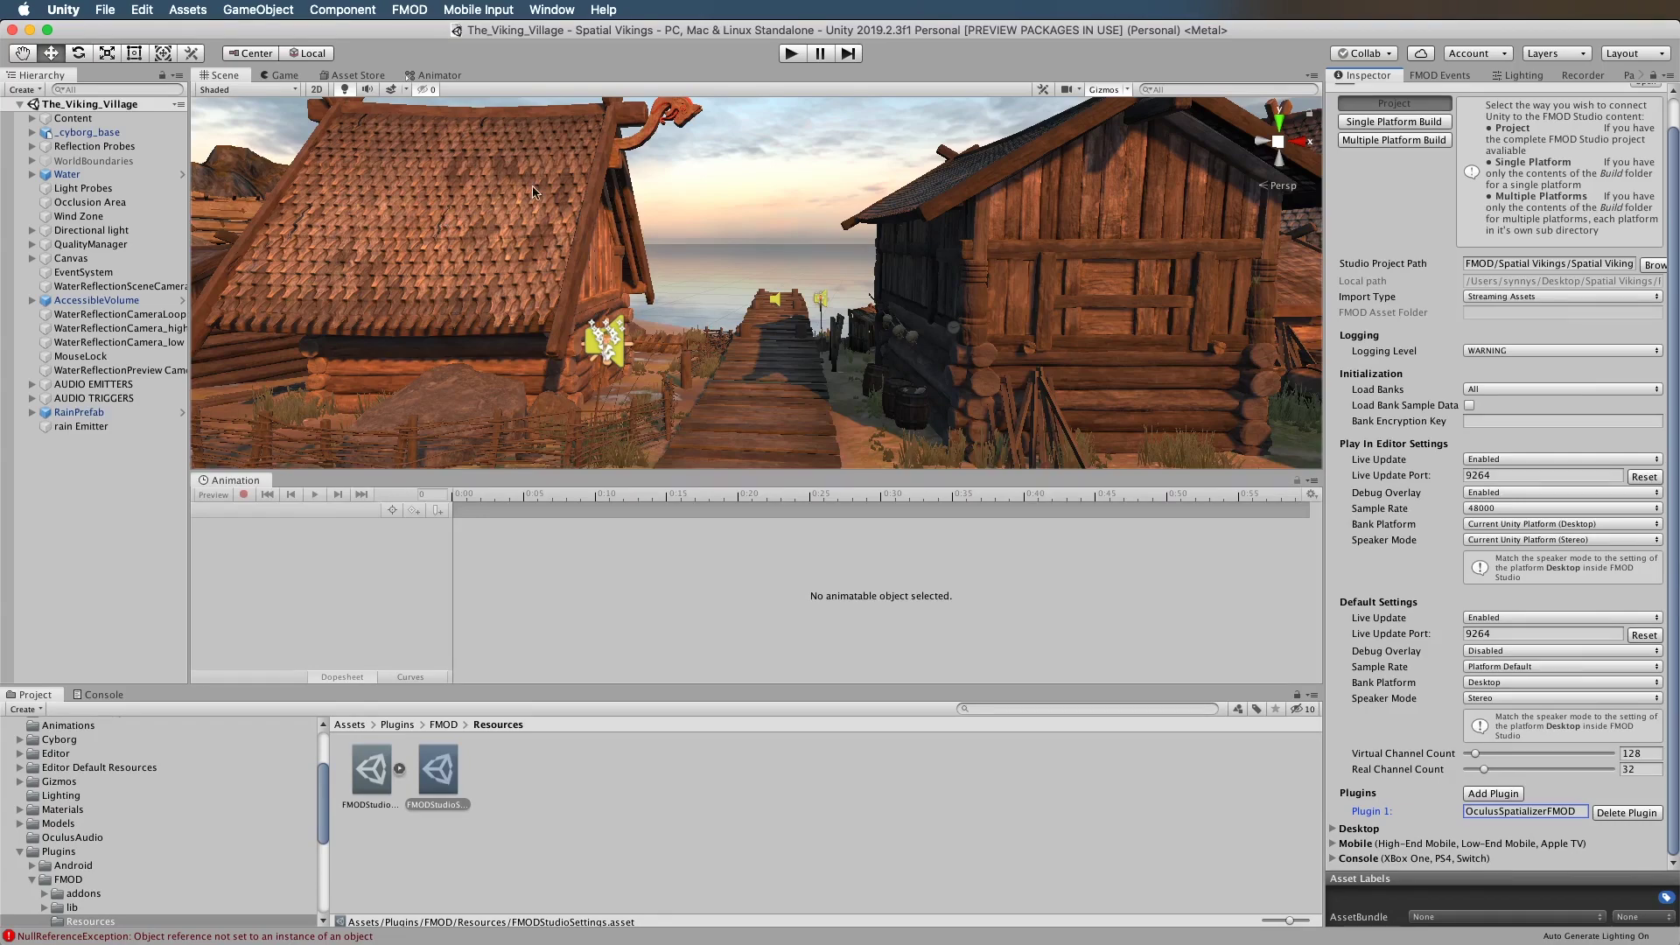
{"action": "key", "text": "ctrl+Up"}
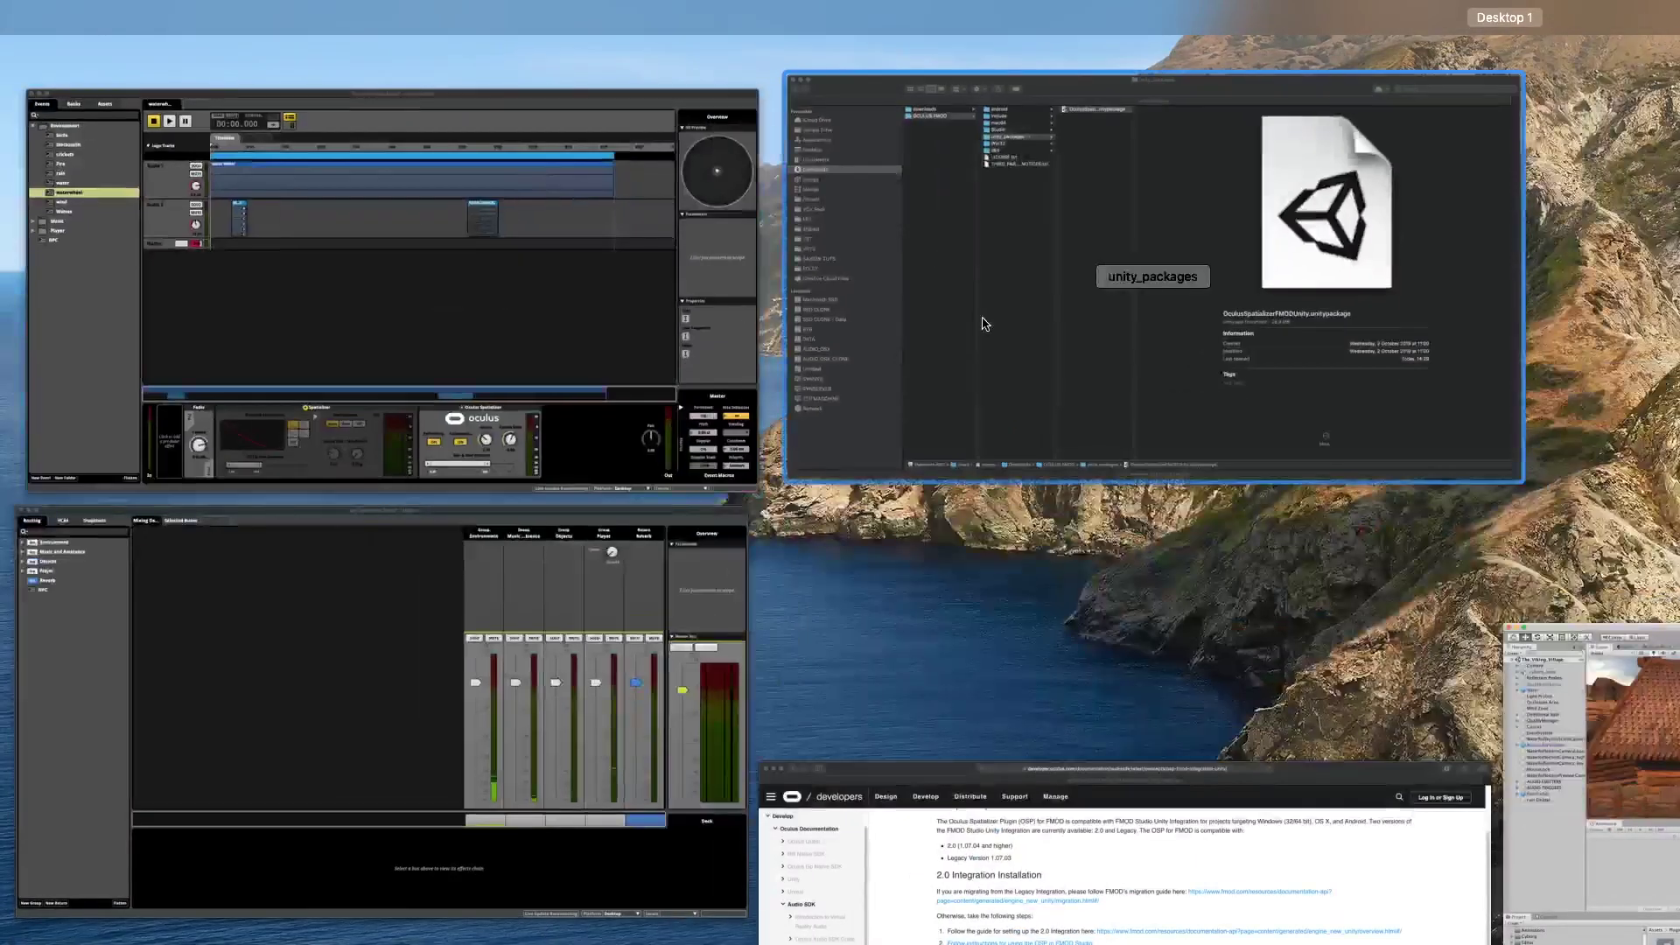
Step: In a new Finder tab, browse Spatial Vikings' Assets/Plugins/FMOD/lib/mac and preview OculusSpatializerFMOD.bundle
{"action": "left_click", "coordinate": [928, 306]}
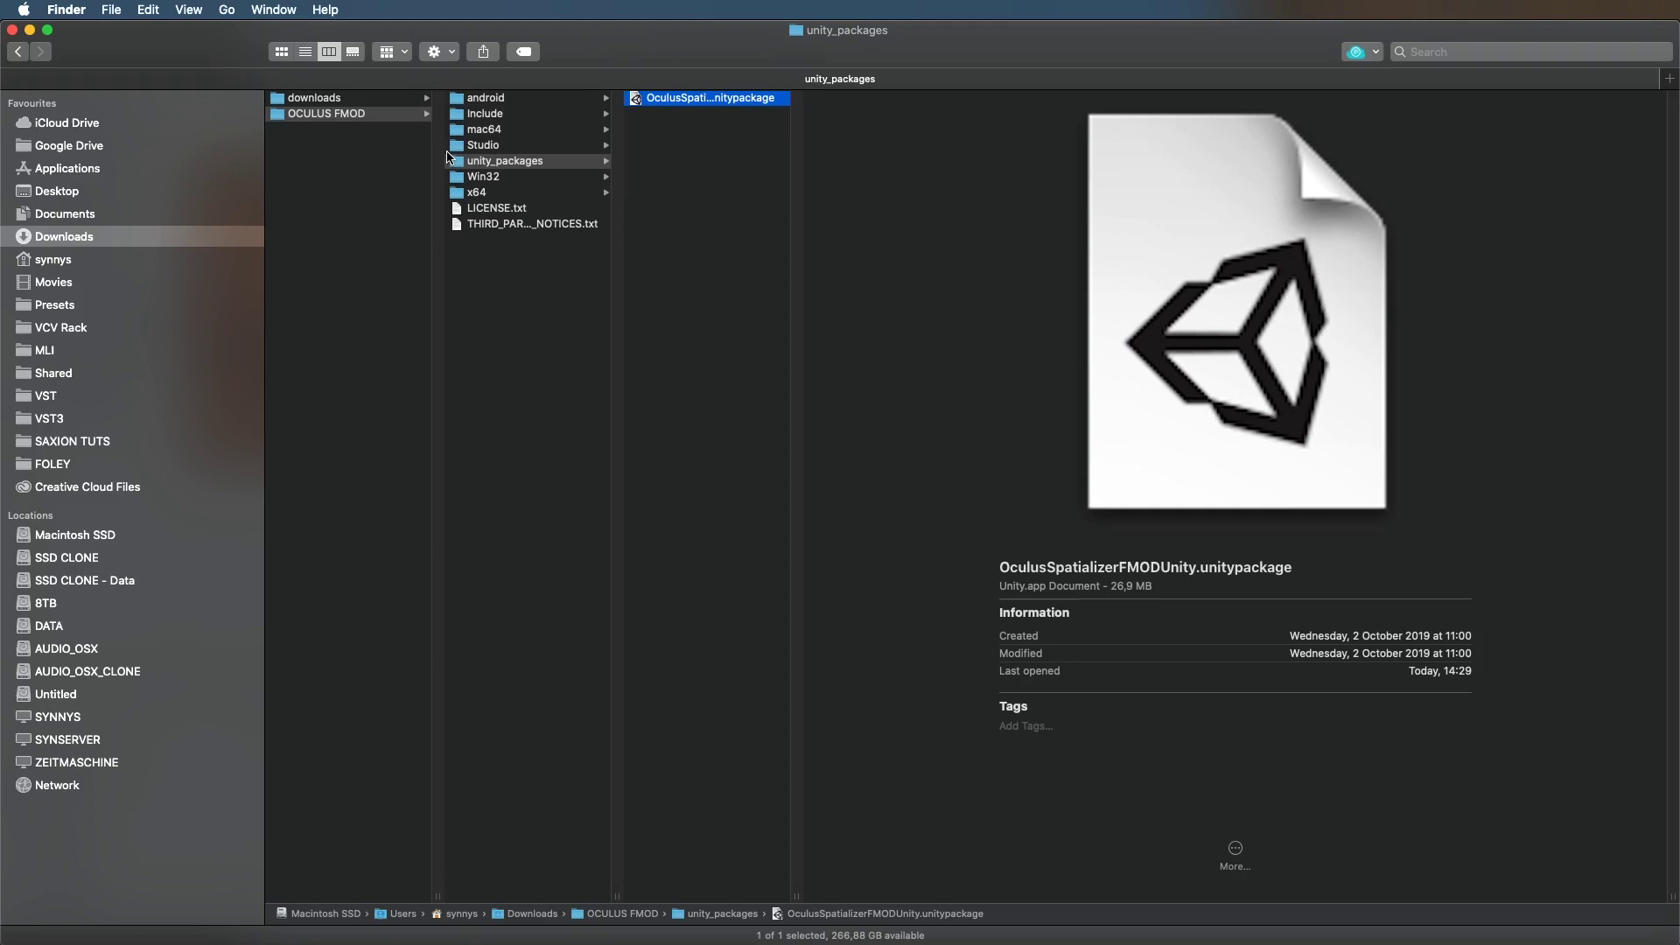
{"action": "key", "text": "super+t"}
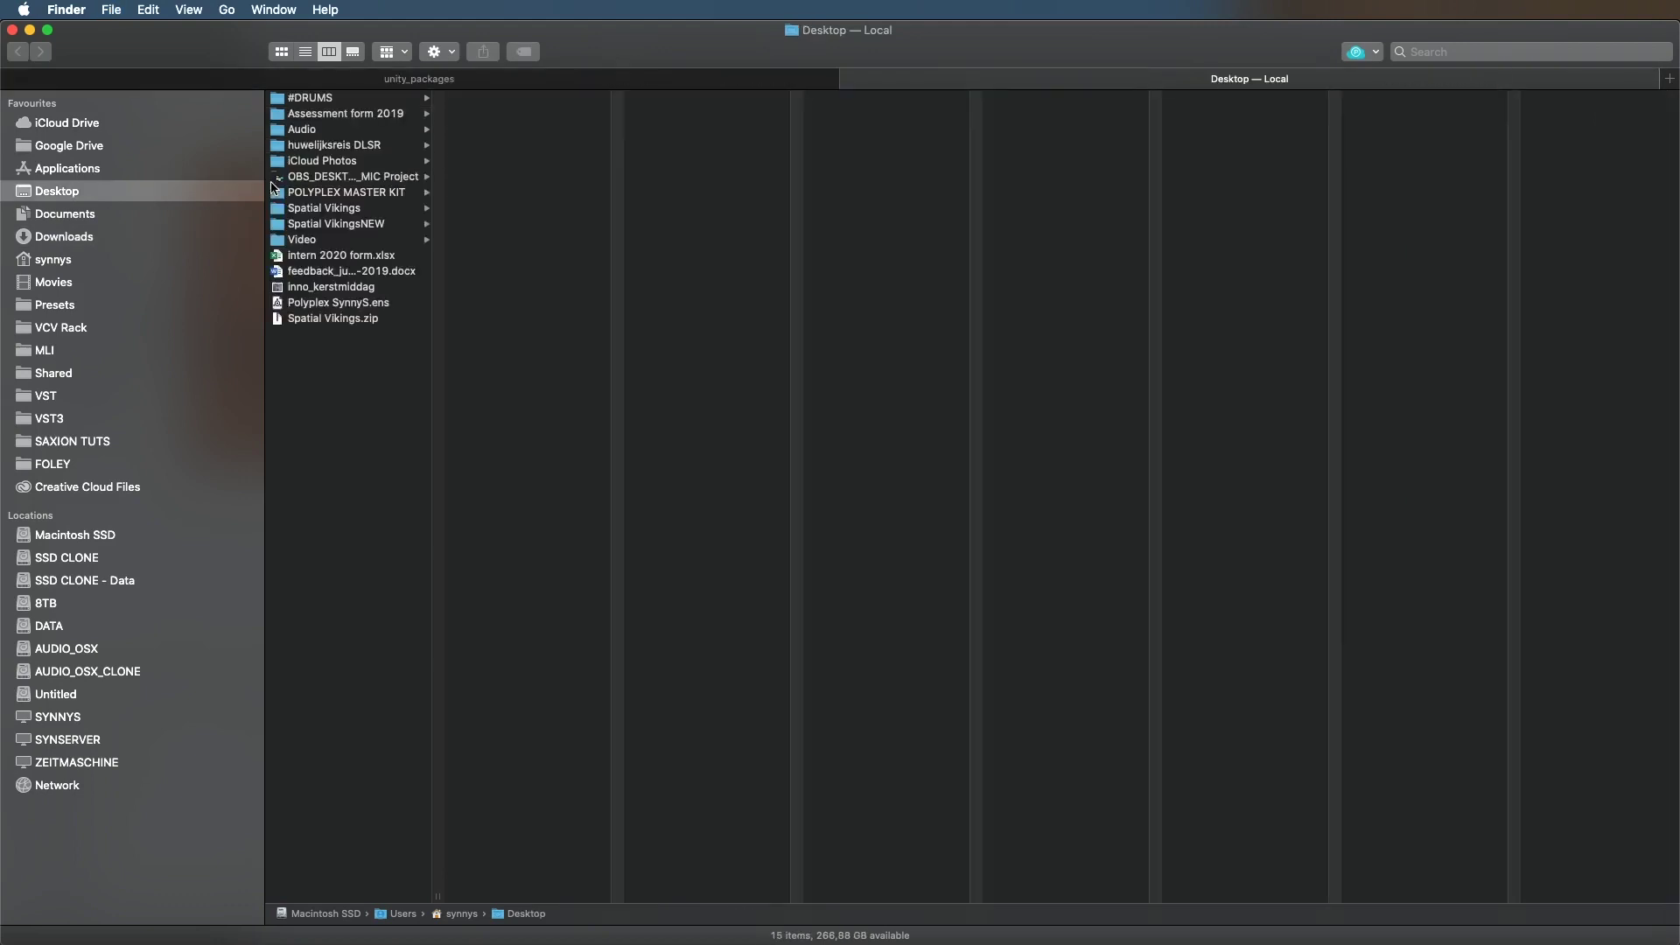
{"action": "left_click", "coordinate": [312, 210]}
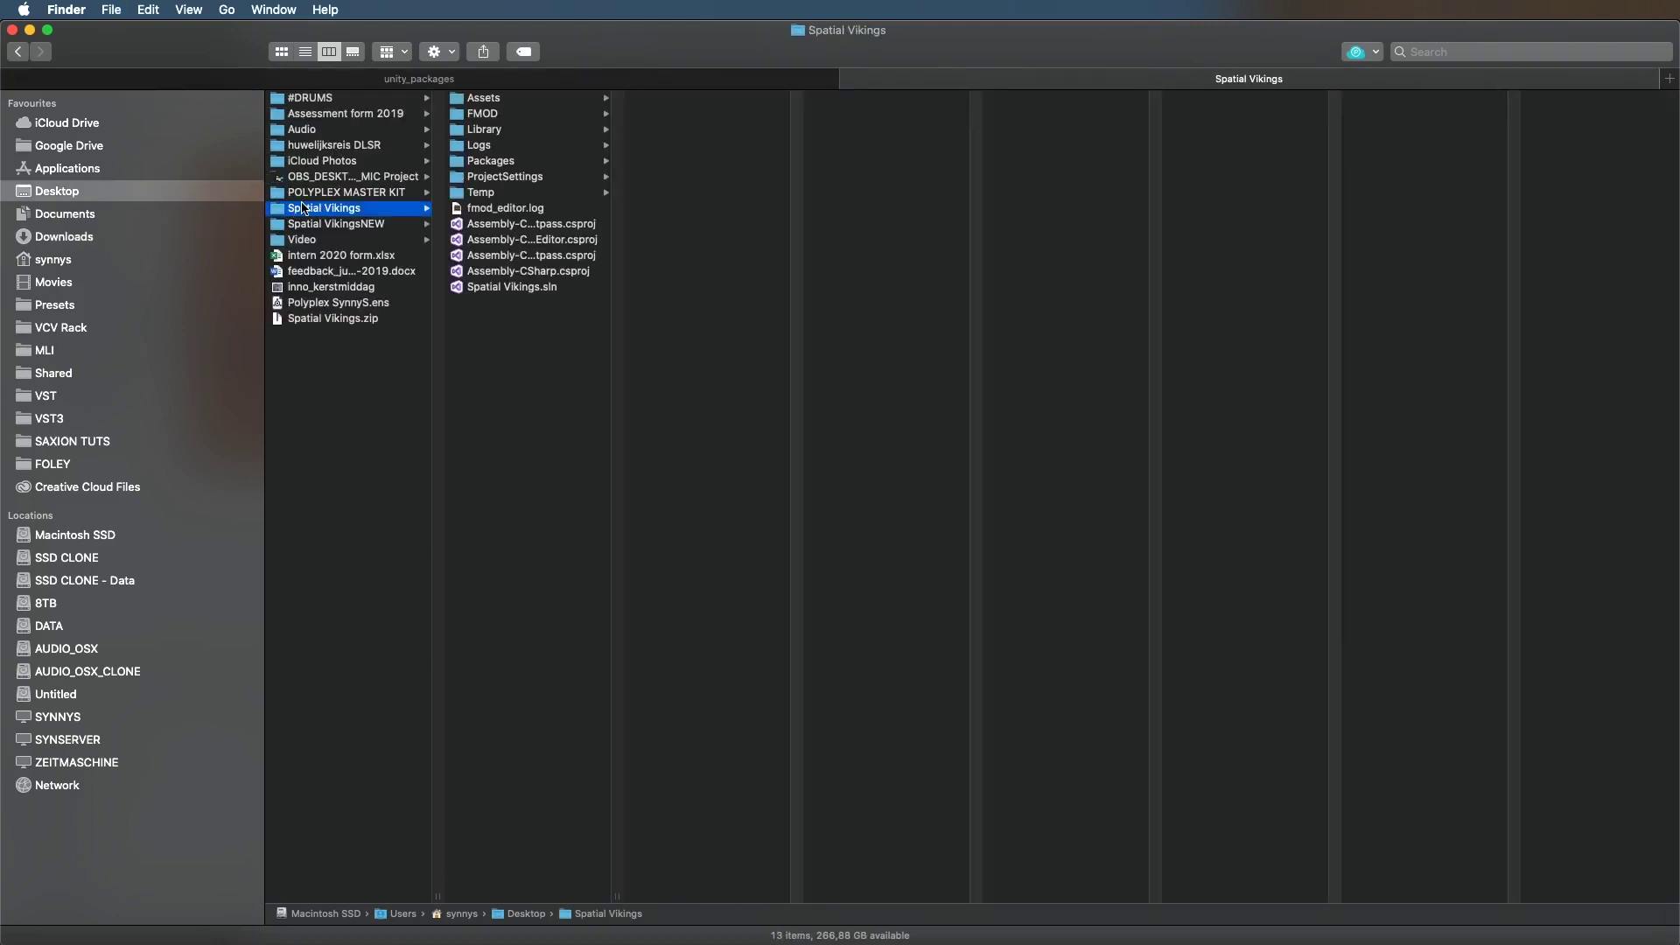
{"action": "left_click", "coordinate": [503, 99]}
{"action": "left_click", "coordinate": [679, 256]}
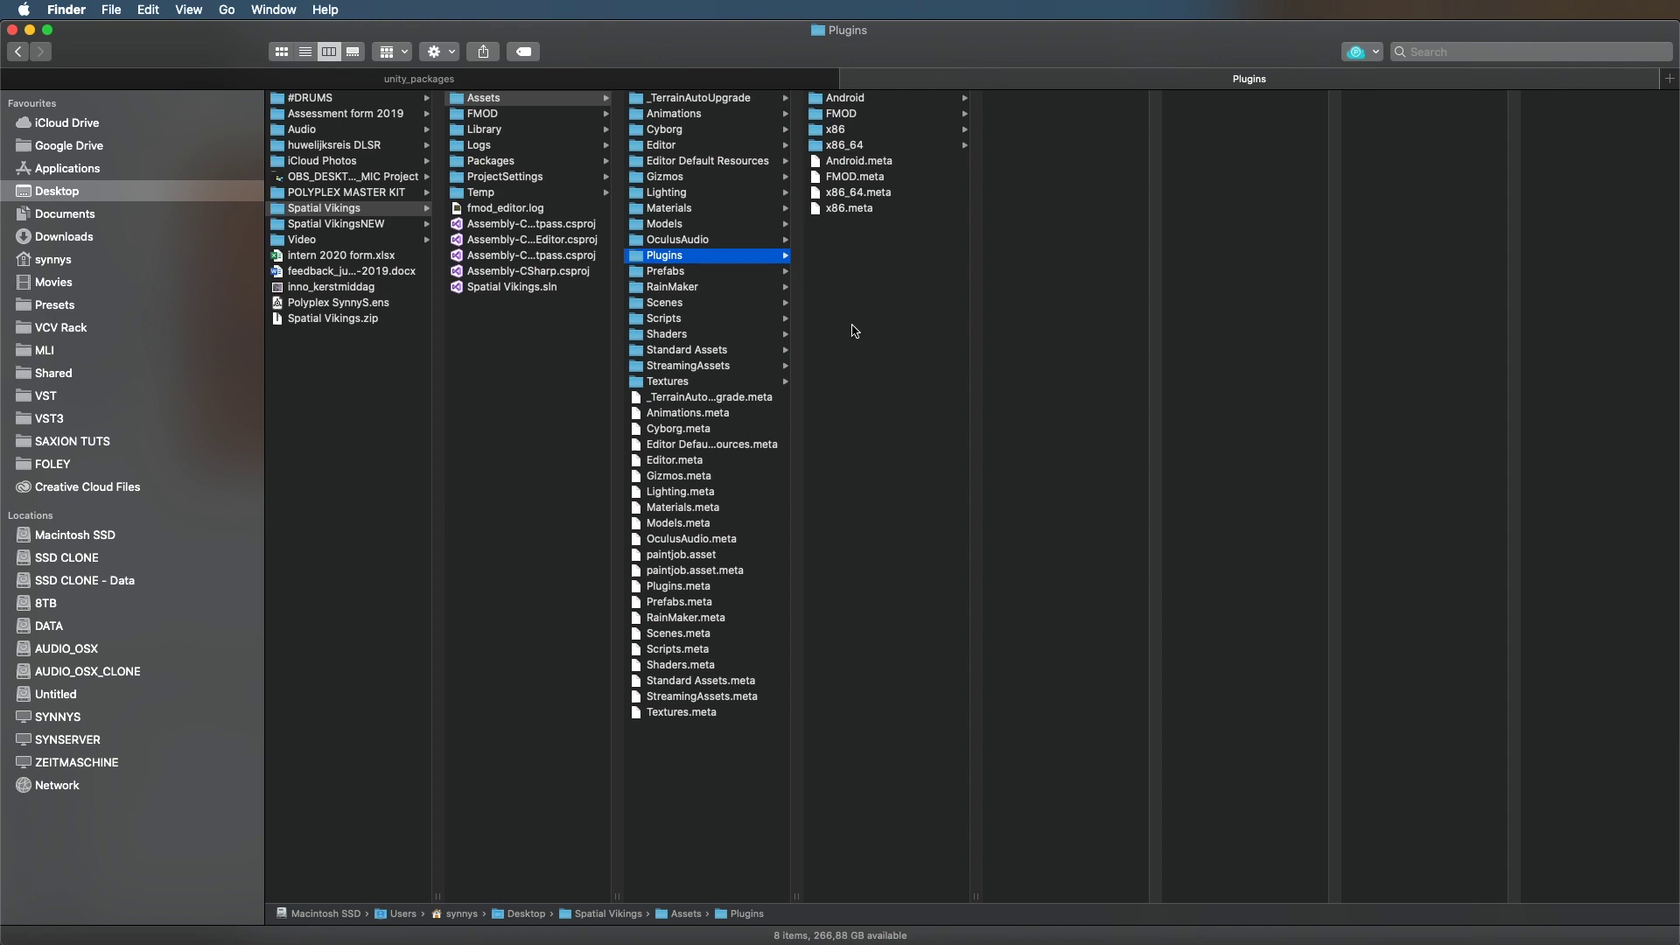
{"action": "left_click", "coordinate": [894, 115]}
{"action": "left_click", "coordinate": [1036, 118]}
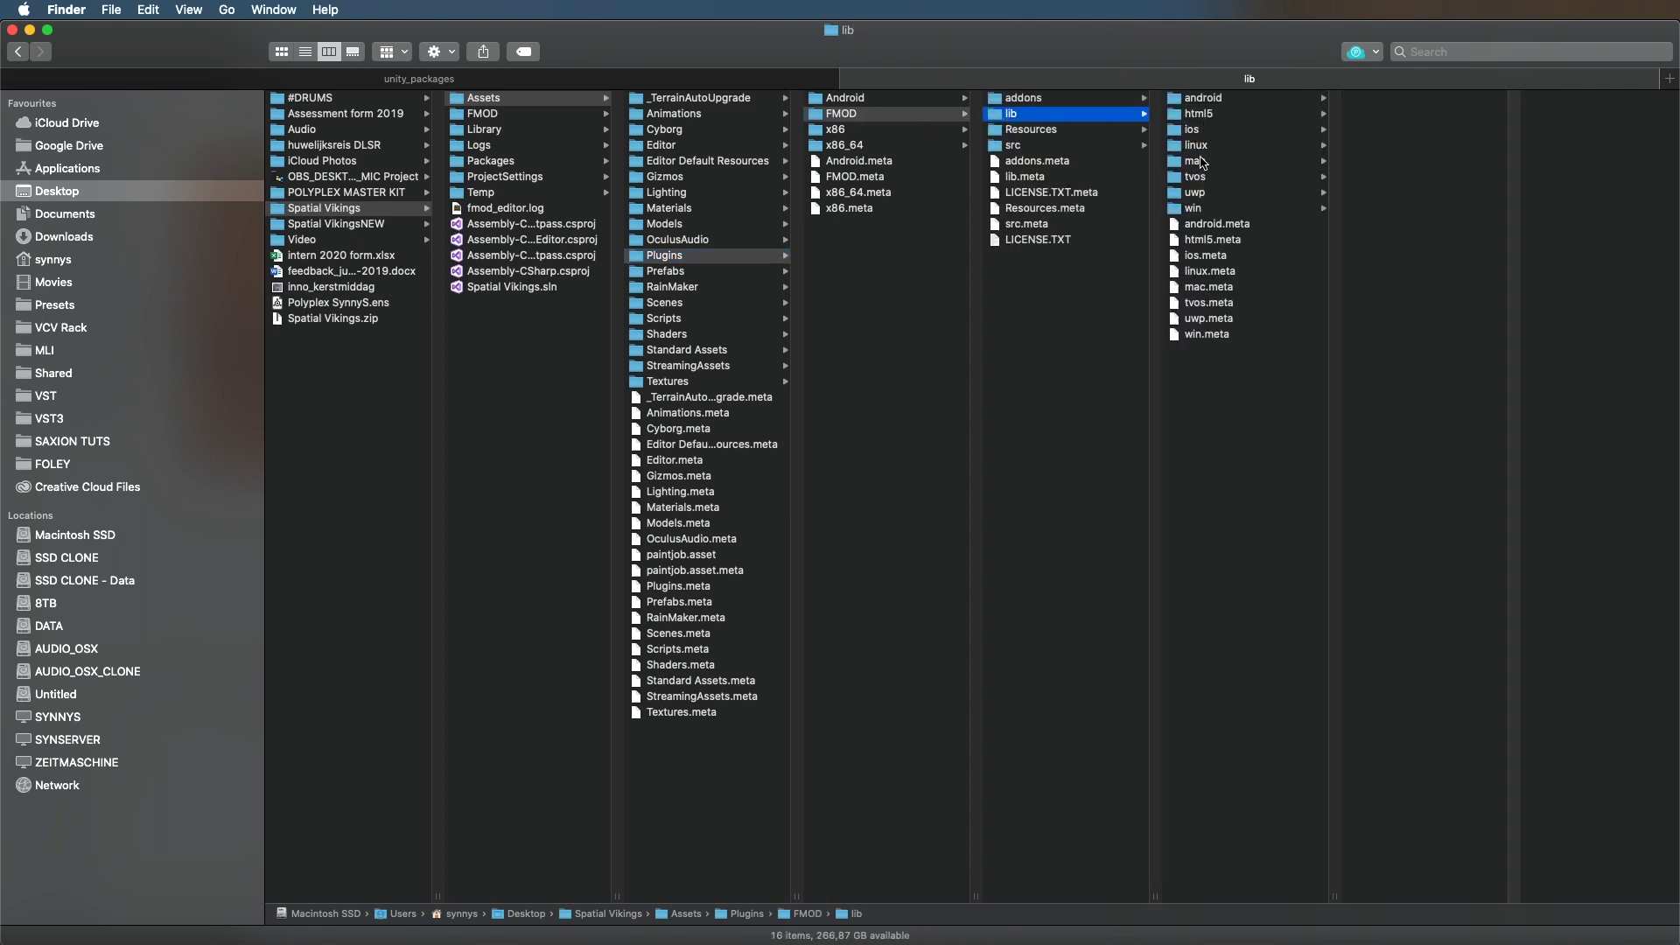
{"action": "left_click", "coordinate": [1200, 164]}
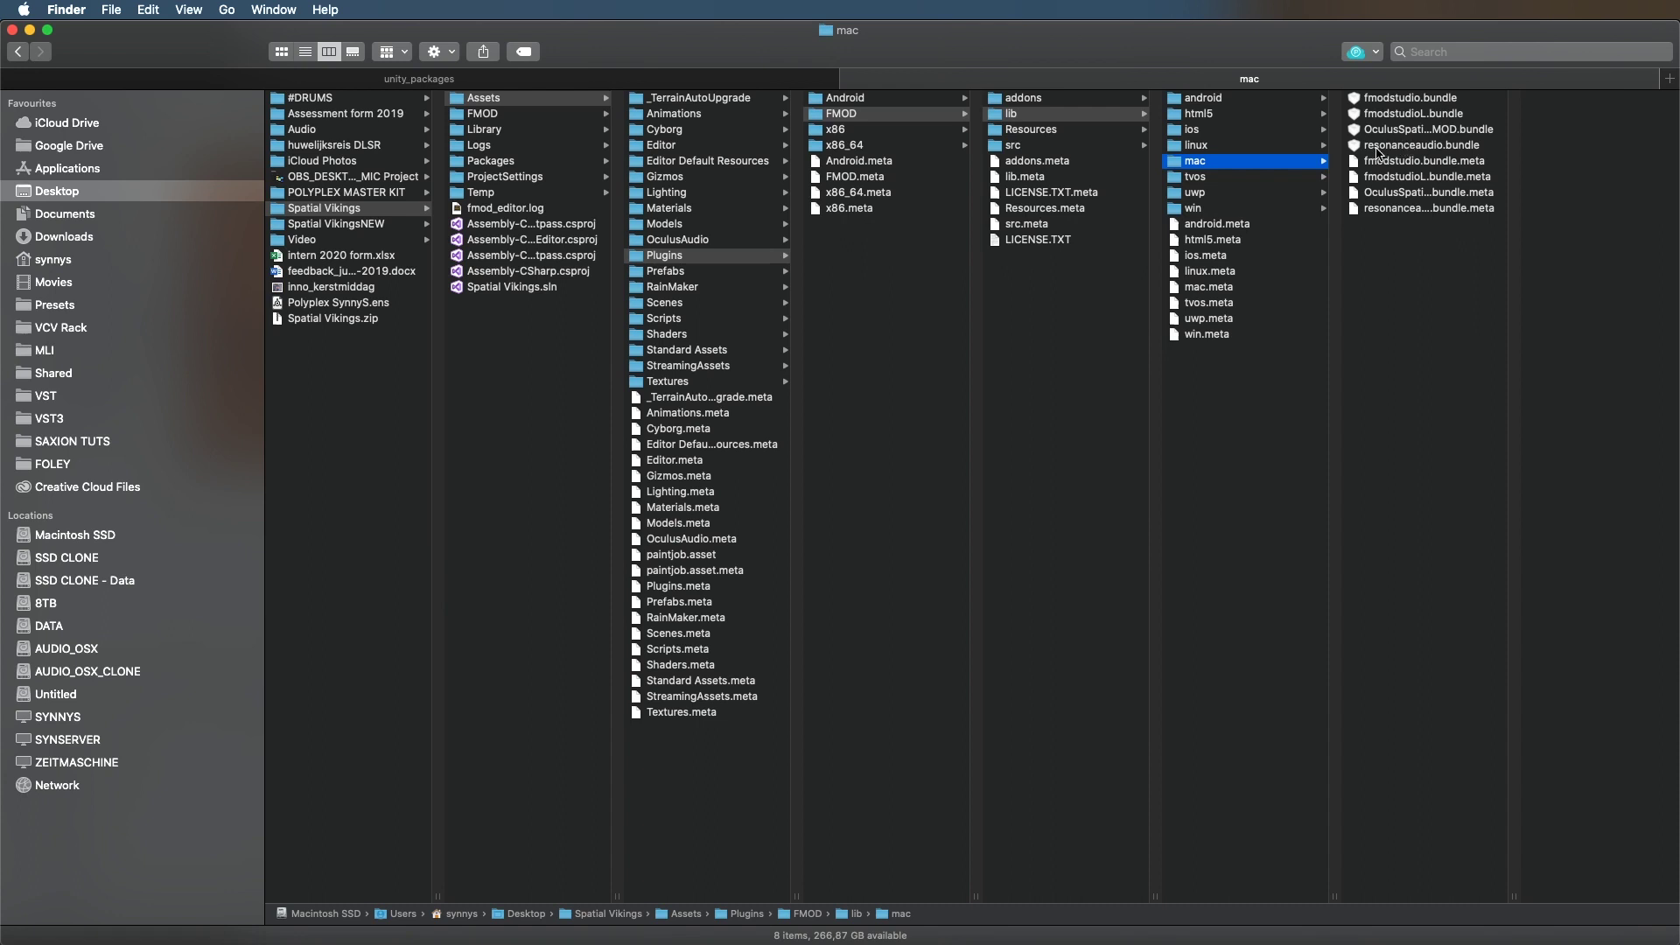
{"action": "left_click", "coordinate": [1257, 209]}
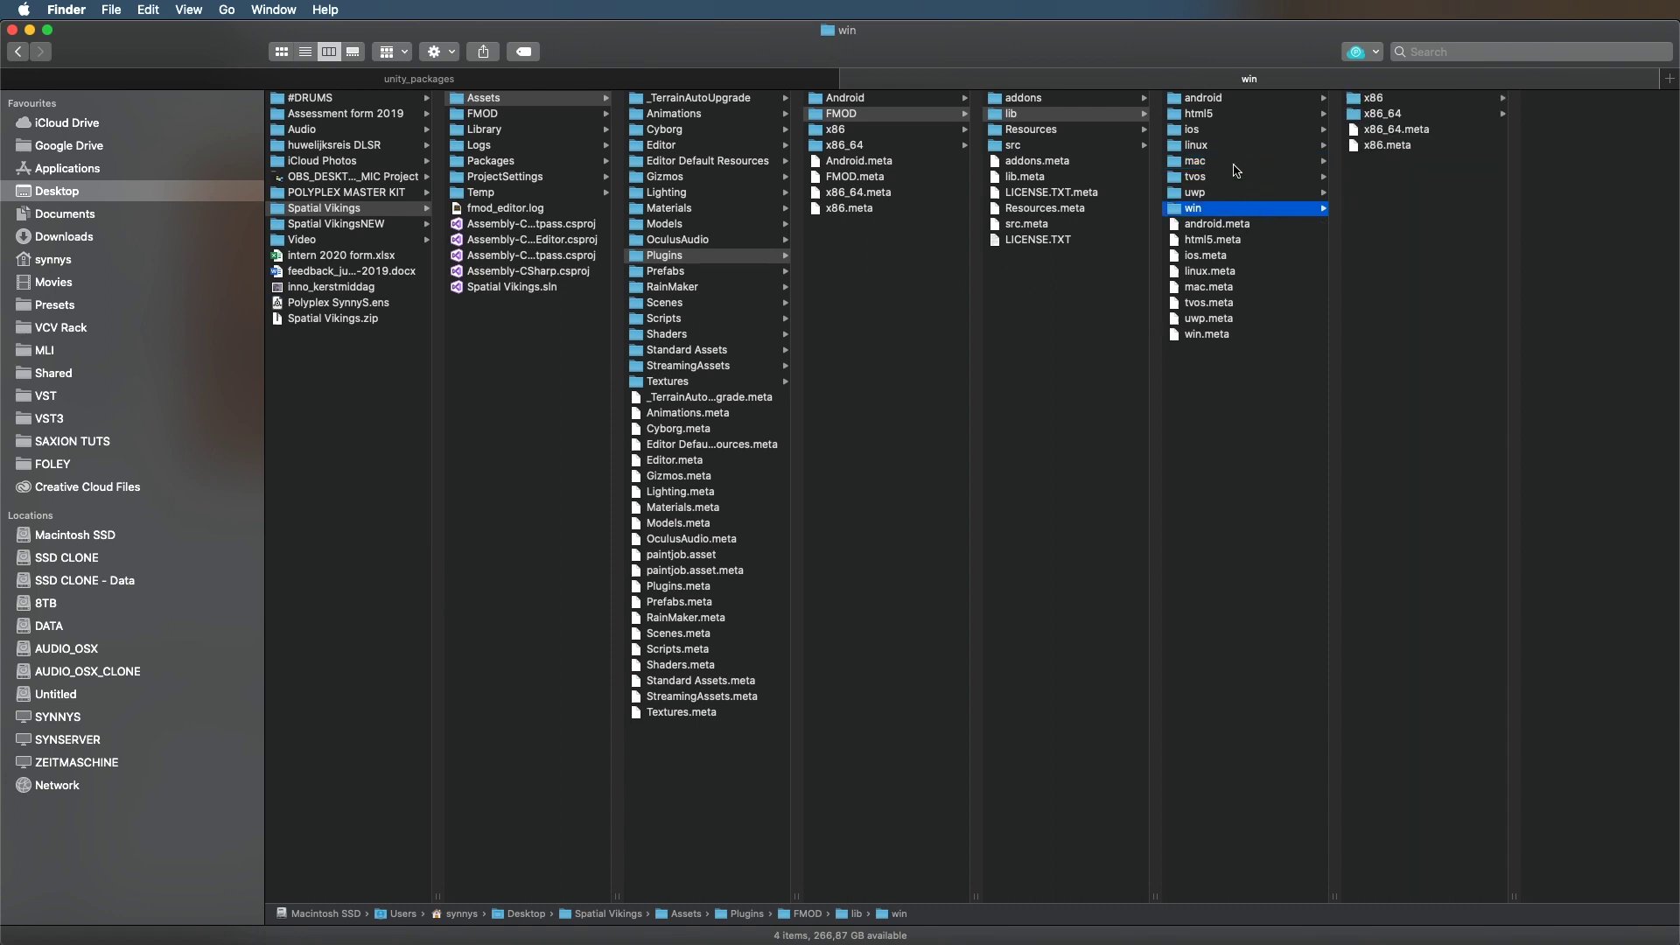
{"action": "left_click", "coordinate": [1236, 165]}
{"action": "left_click", "coordinate": [1408, 131]}
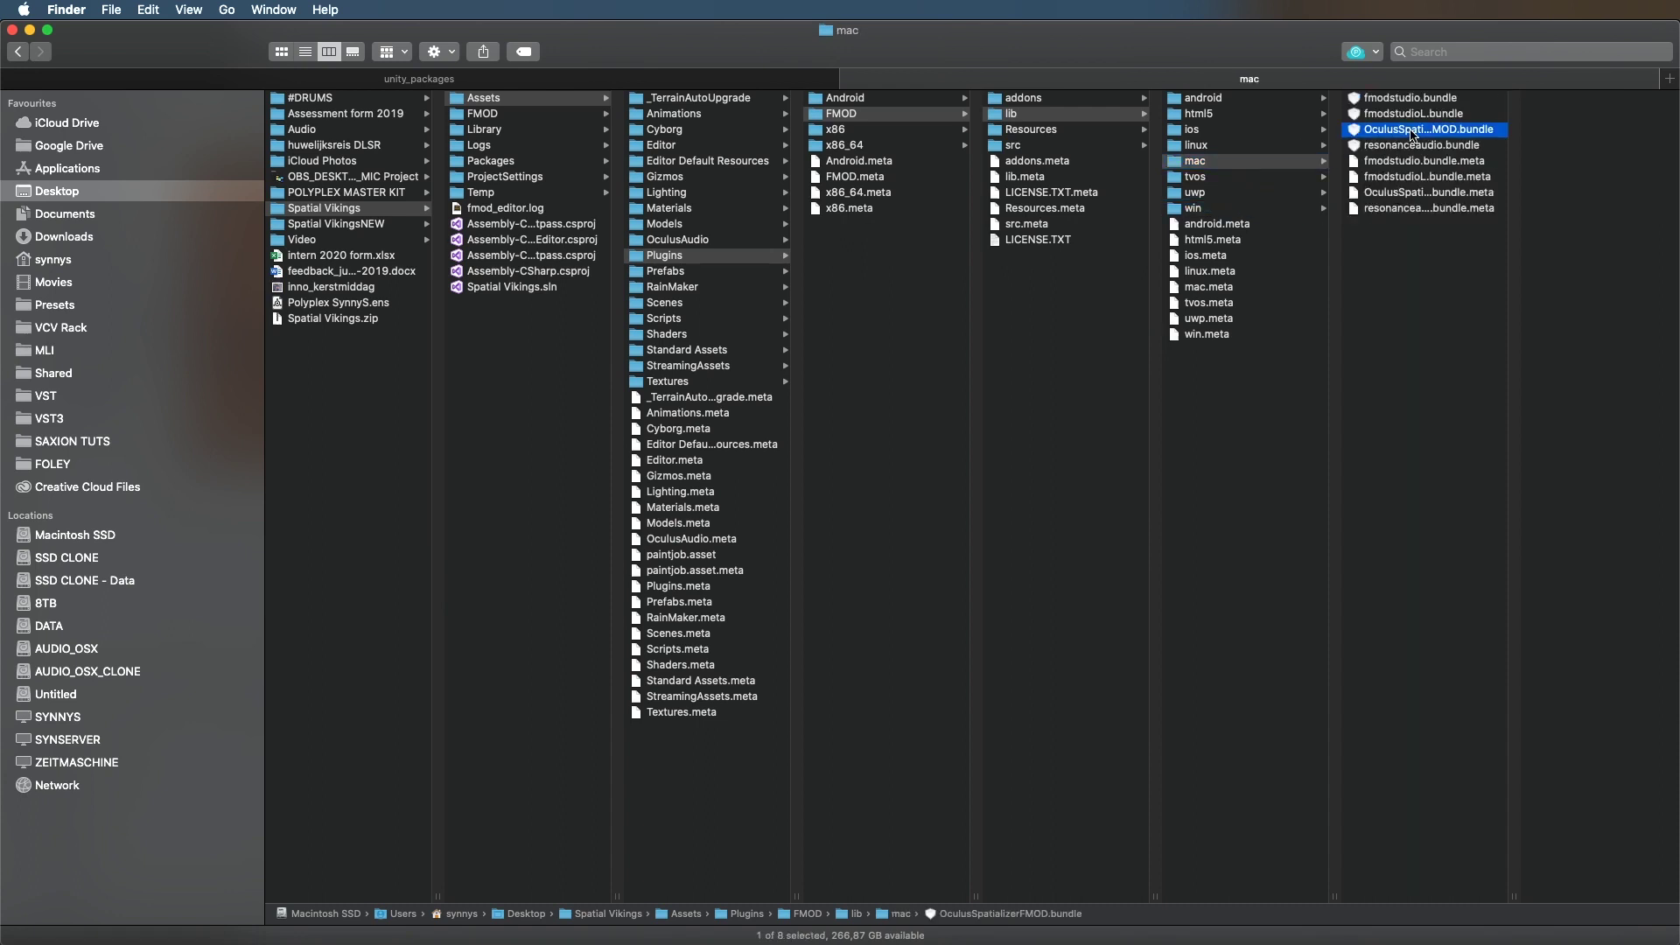
{"action": "double_click", "coordinate": [1463, 884]}
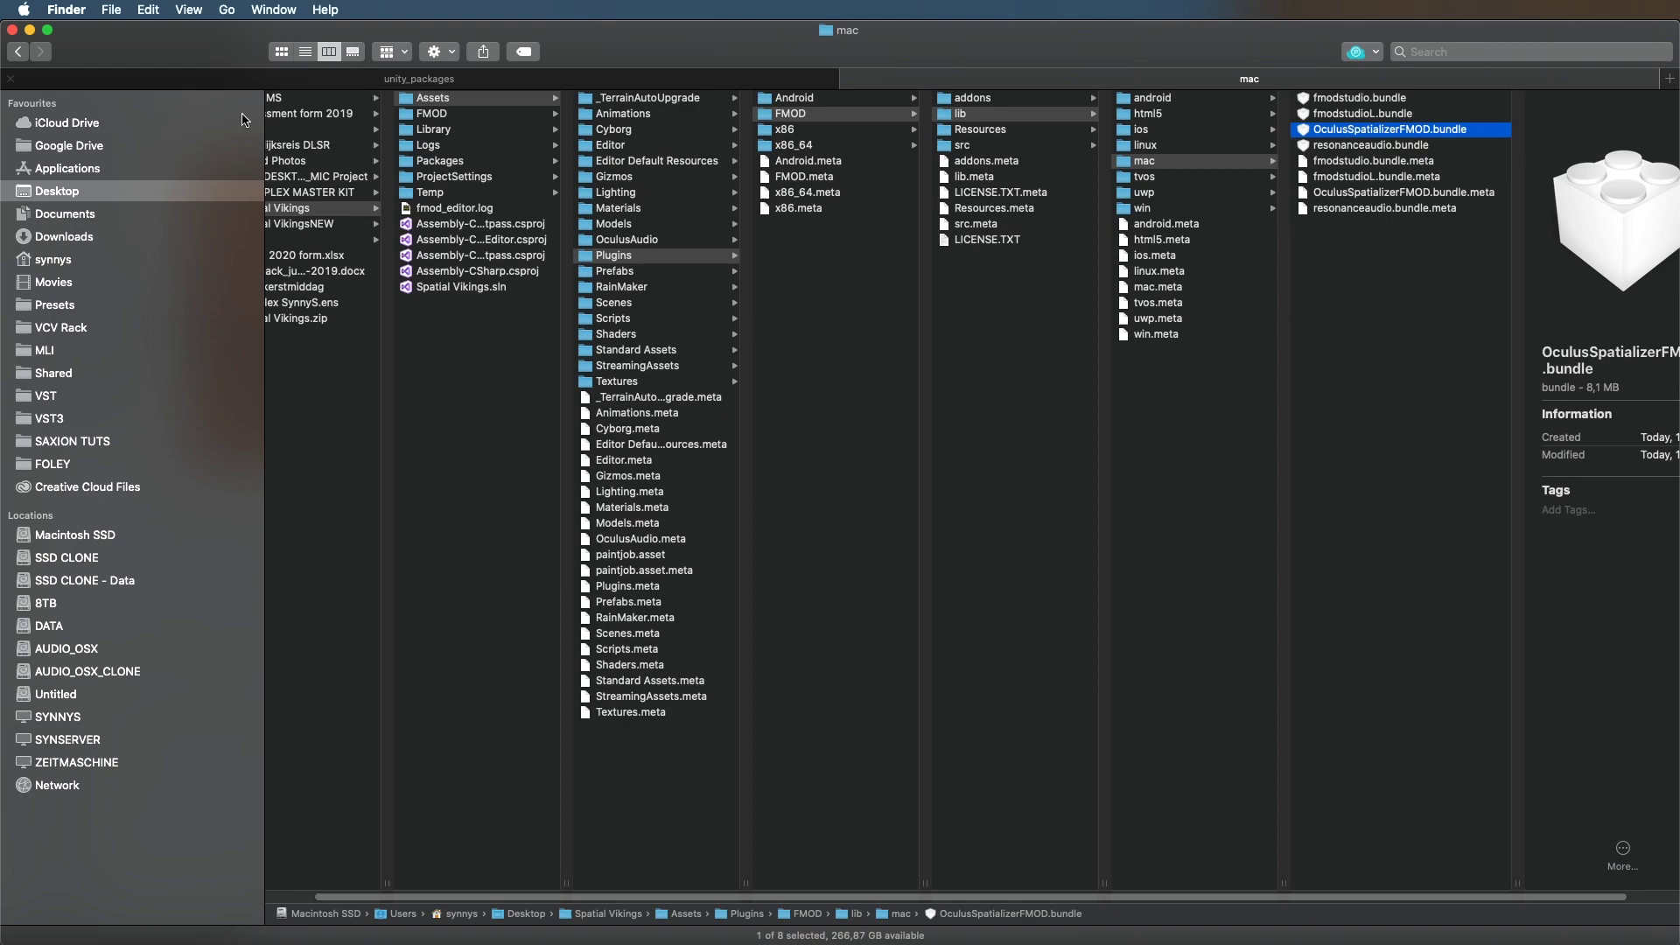
Step: Highlight step 4 of the Oculus docs about adding OculusSpatializerFMOD in FMOD Settings
{"action": "key", "text": "ctrl+Up"}
{"action": "left_click", "coordinate": [1124, 844]}
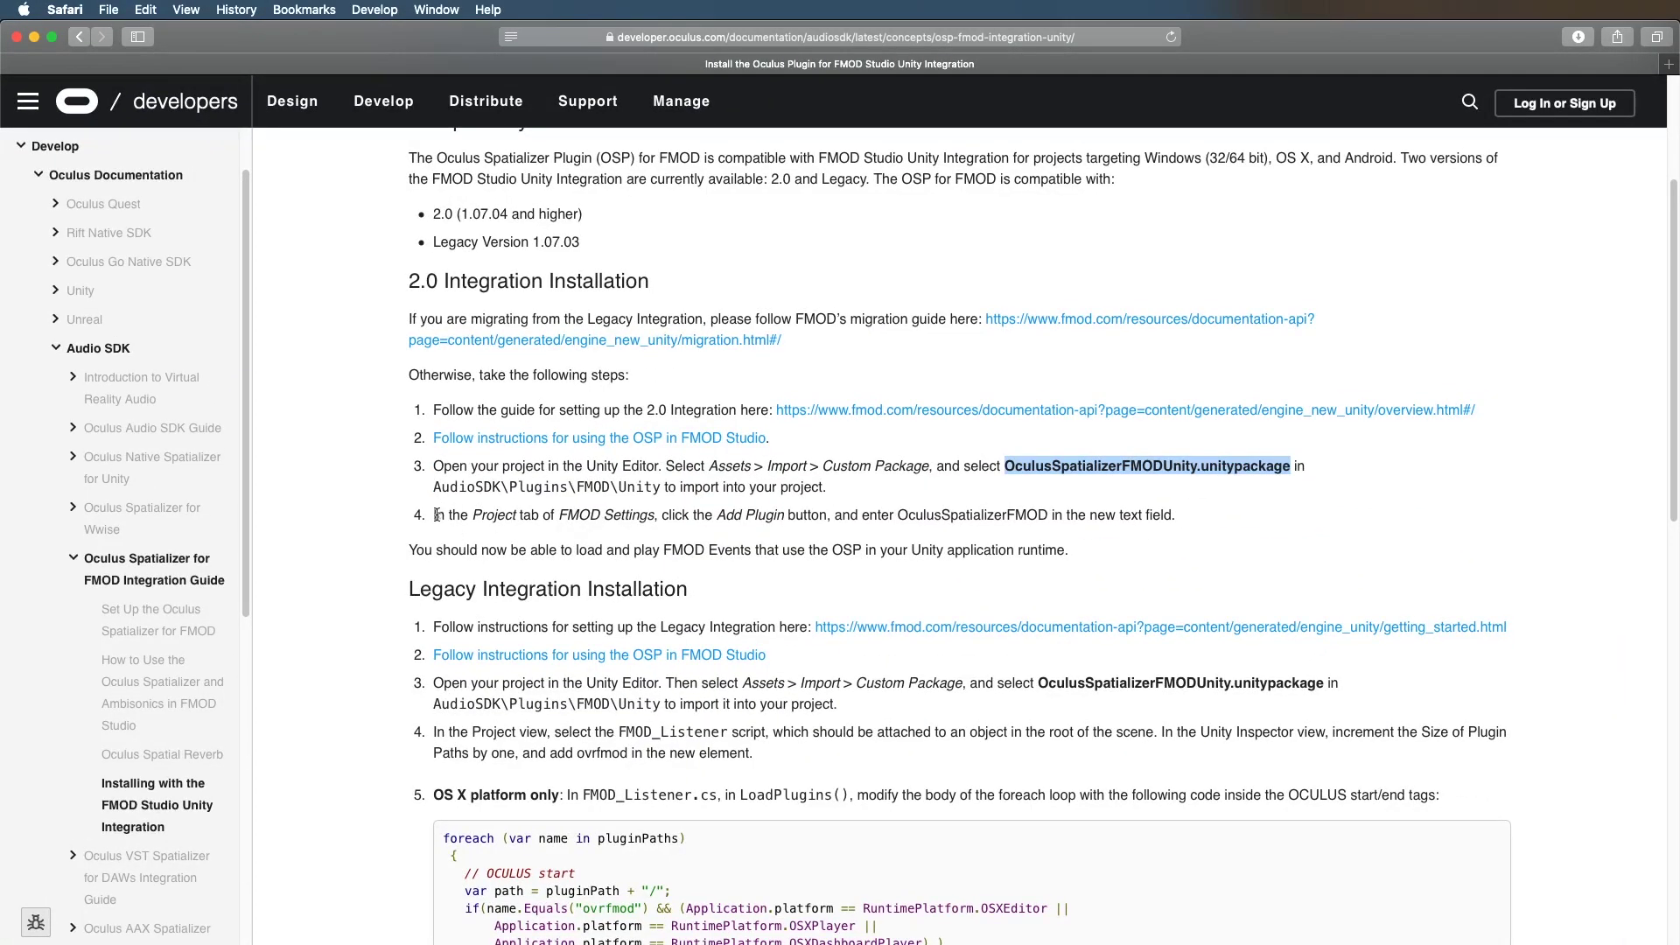
{"action": "left_click_drag", "start_coordinate": [434, 515], "coordinate": [1093, 514]}
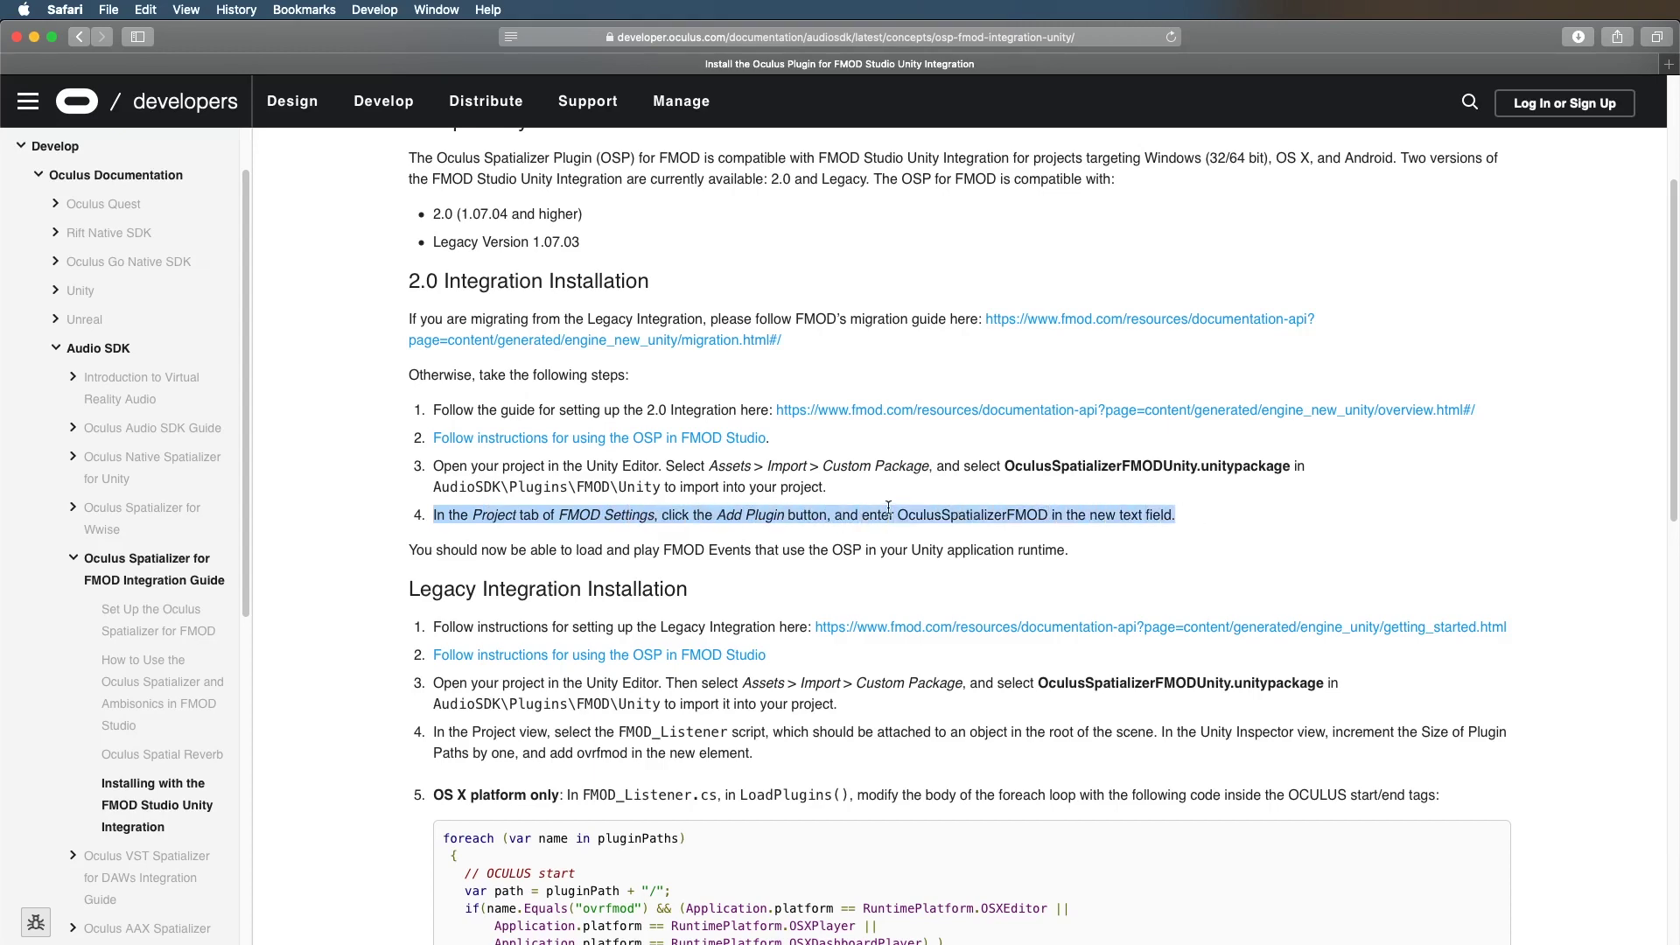
{"action": "key", "text": "ctrl+Up"}
Step: Open Unity's FMOD Edit Settings and confirm Plugin 1 is OculusSpatializerFMOD
{"action": "left_click", "coordinate": [923, 284]}
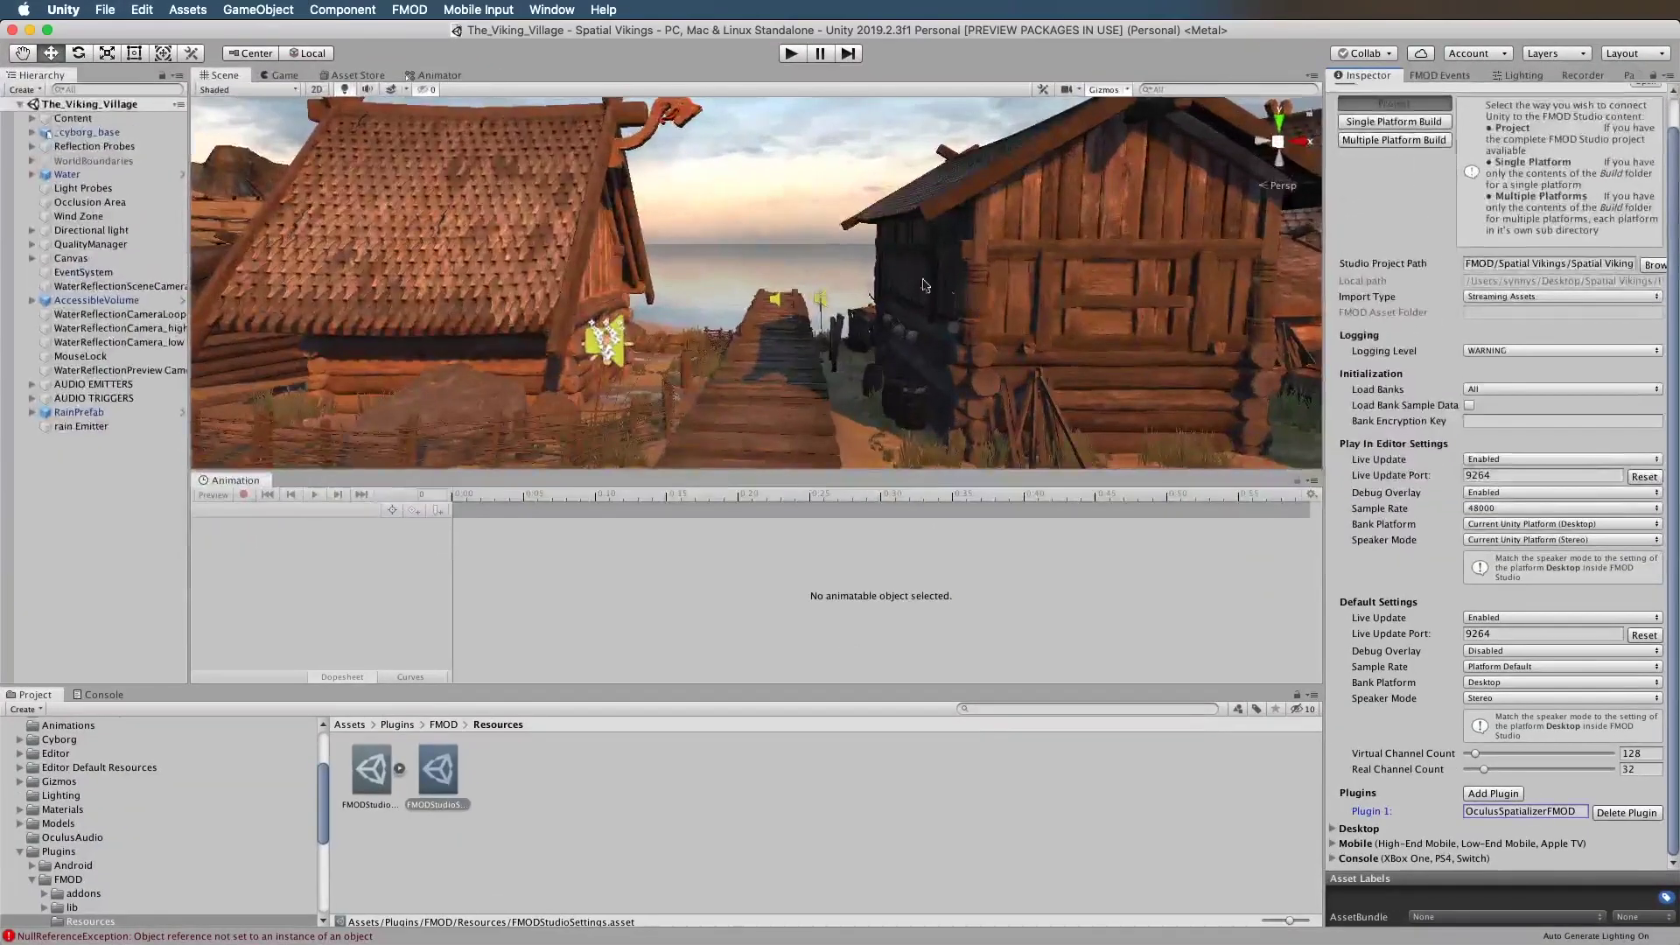
{"action": "left_click", "coordinate": [411, 9]}
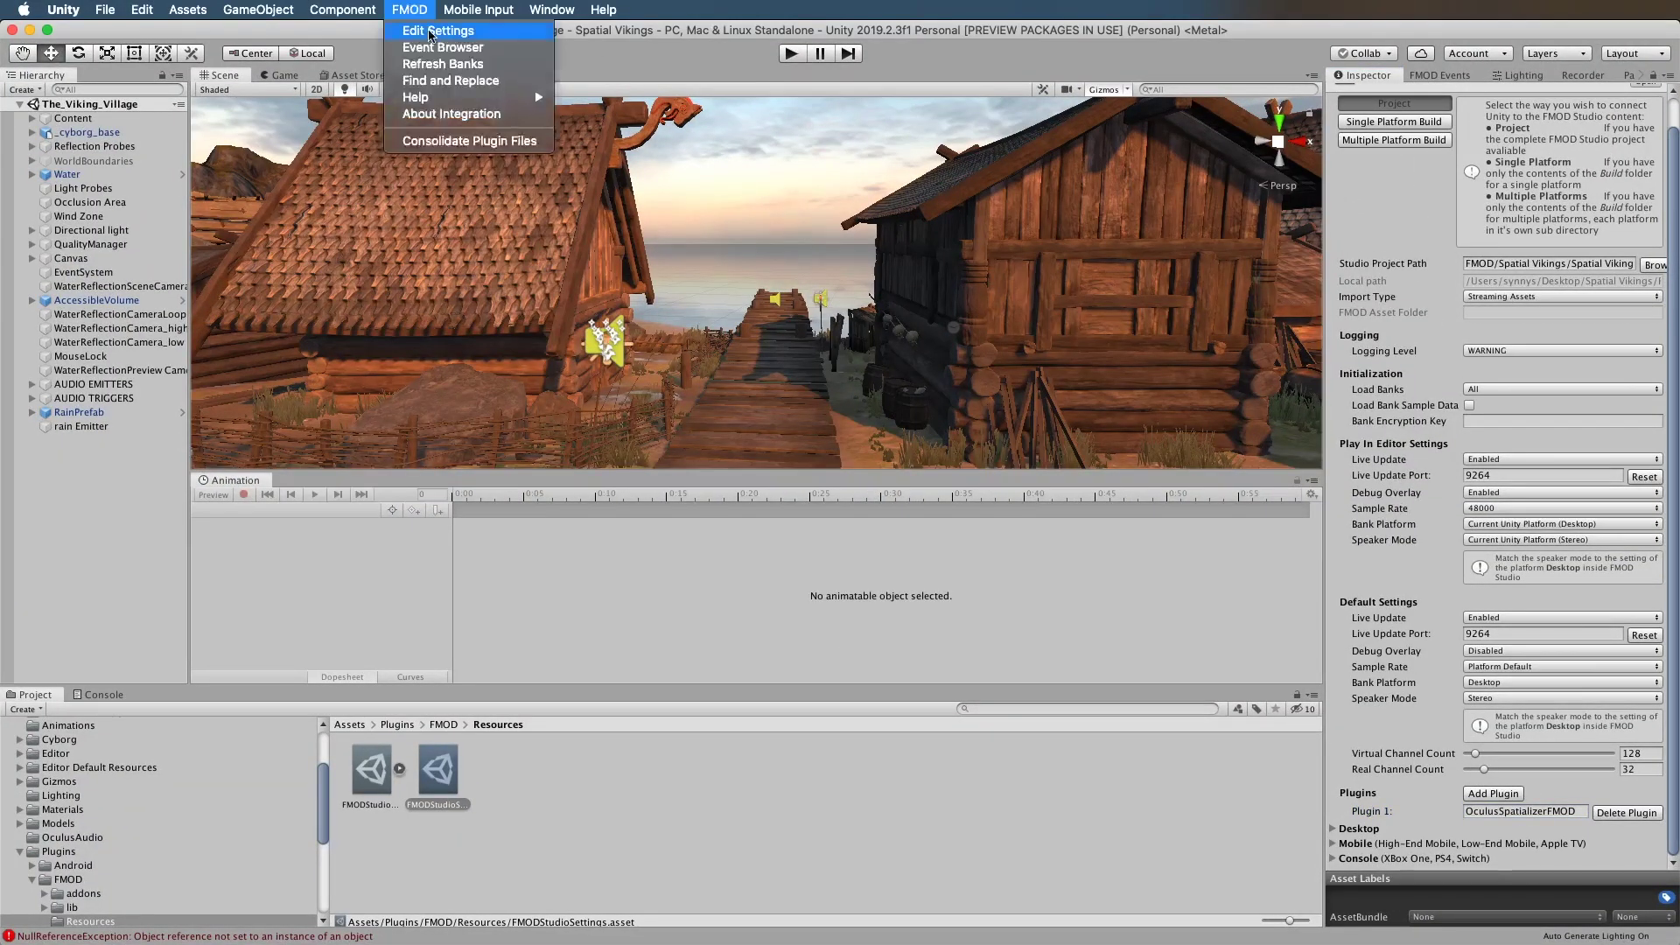
{"action": "left_click", "coordinate": [430, 32]}
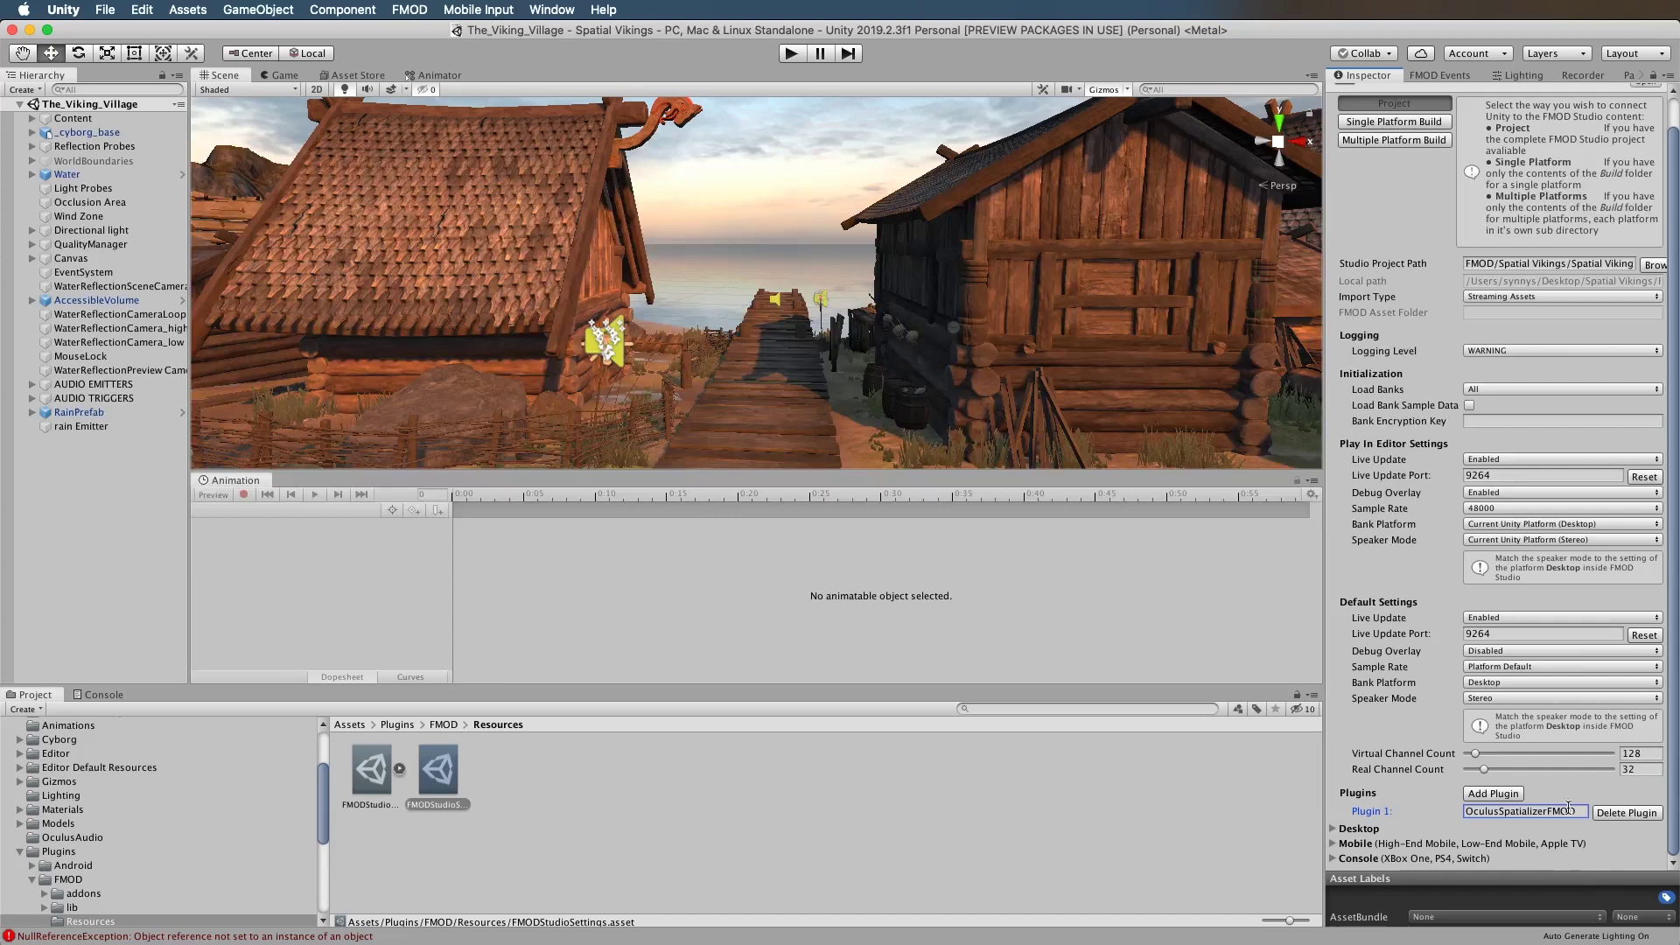
{"action": "left_click_drag", "start_coordinate": [1468, 811], "coordinate": [1508, 814]}
{"action": "key", "text": "ctrl+Up"}
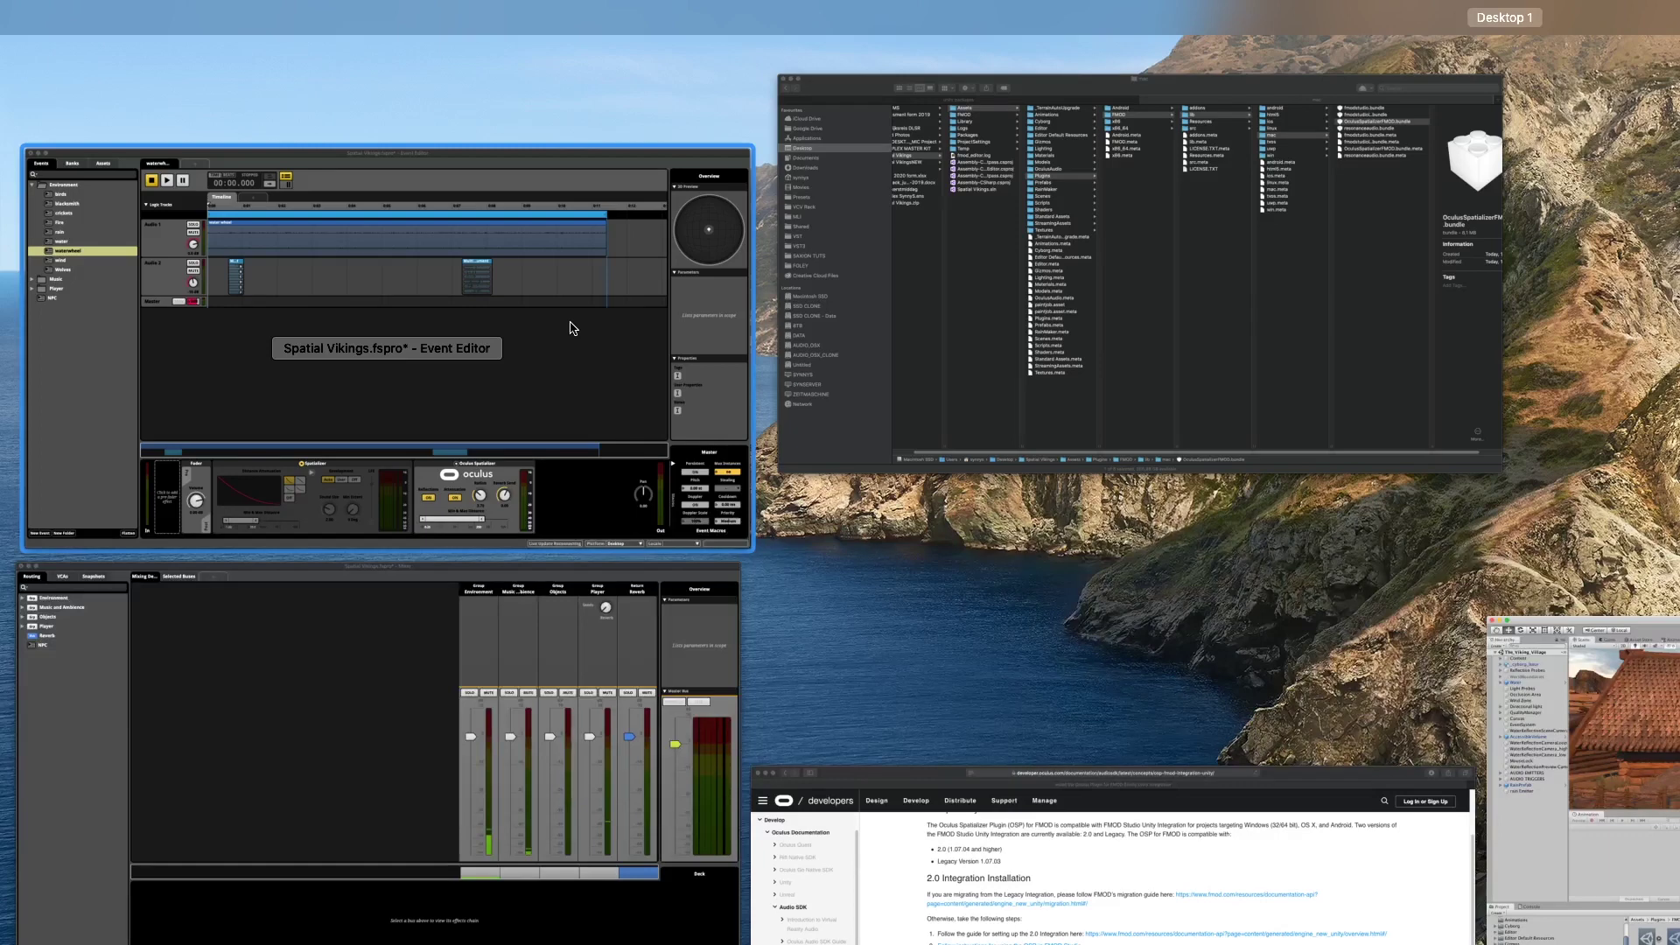
Step: Switch to FMOD Studio and open the Fire event, briefly viewing waterwheel
{"action": "left_click", "coordinate": [505, 312]}
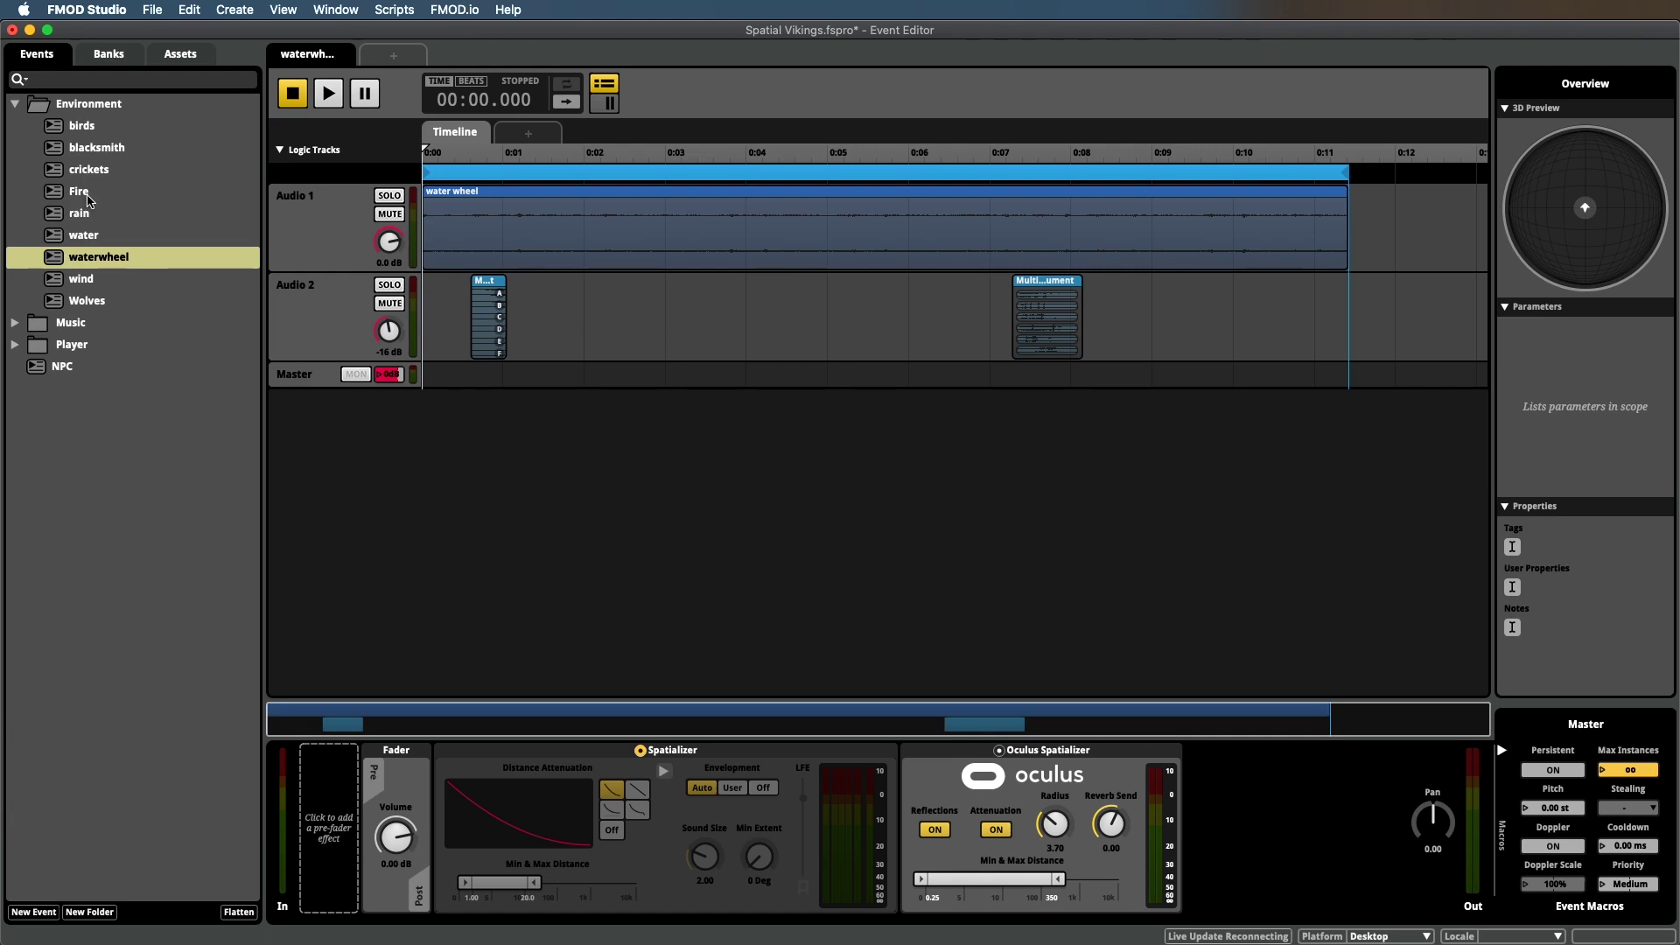
{"action": "left_click", "coordinate": [88, 200]}
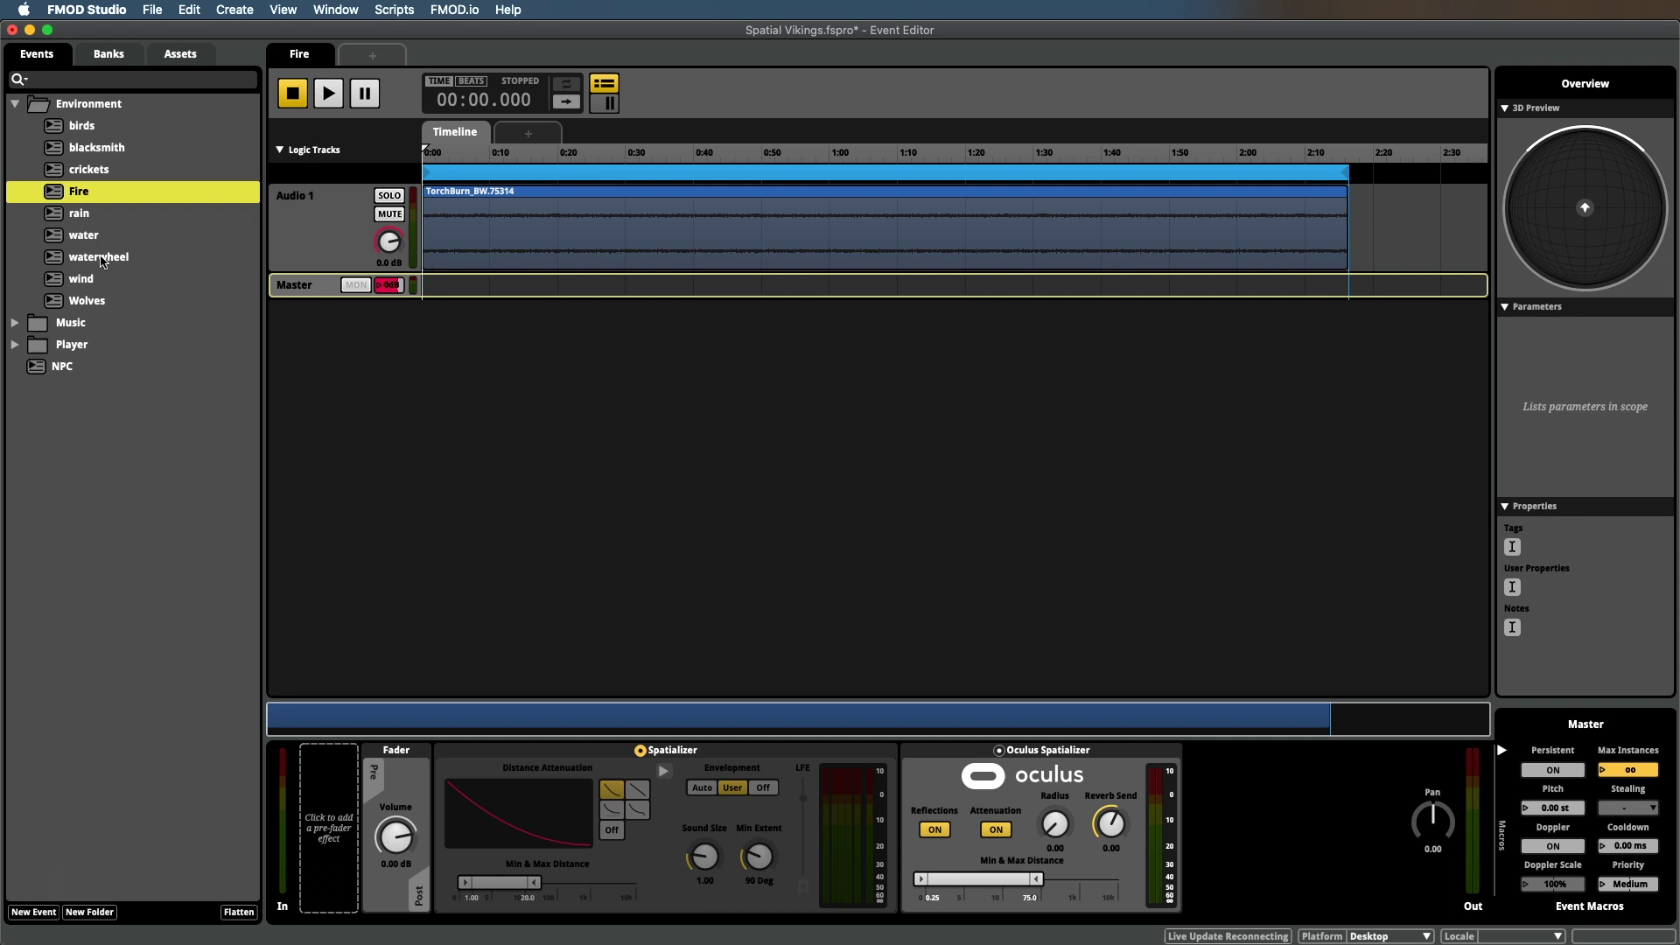
{"action": "left_click", "coordinate": [99, 258]}
{"action": "left_click", "coordinate": [89, 198]}
{"action": "left_click", "coordinate": [641, 751]}
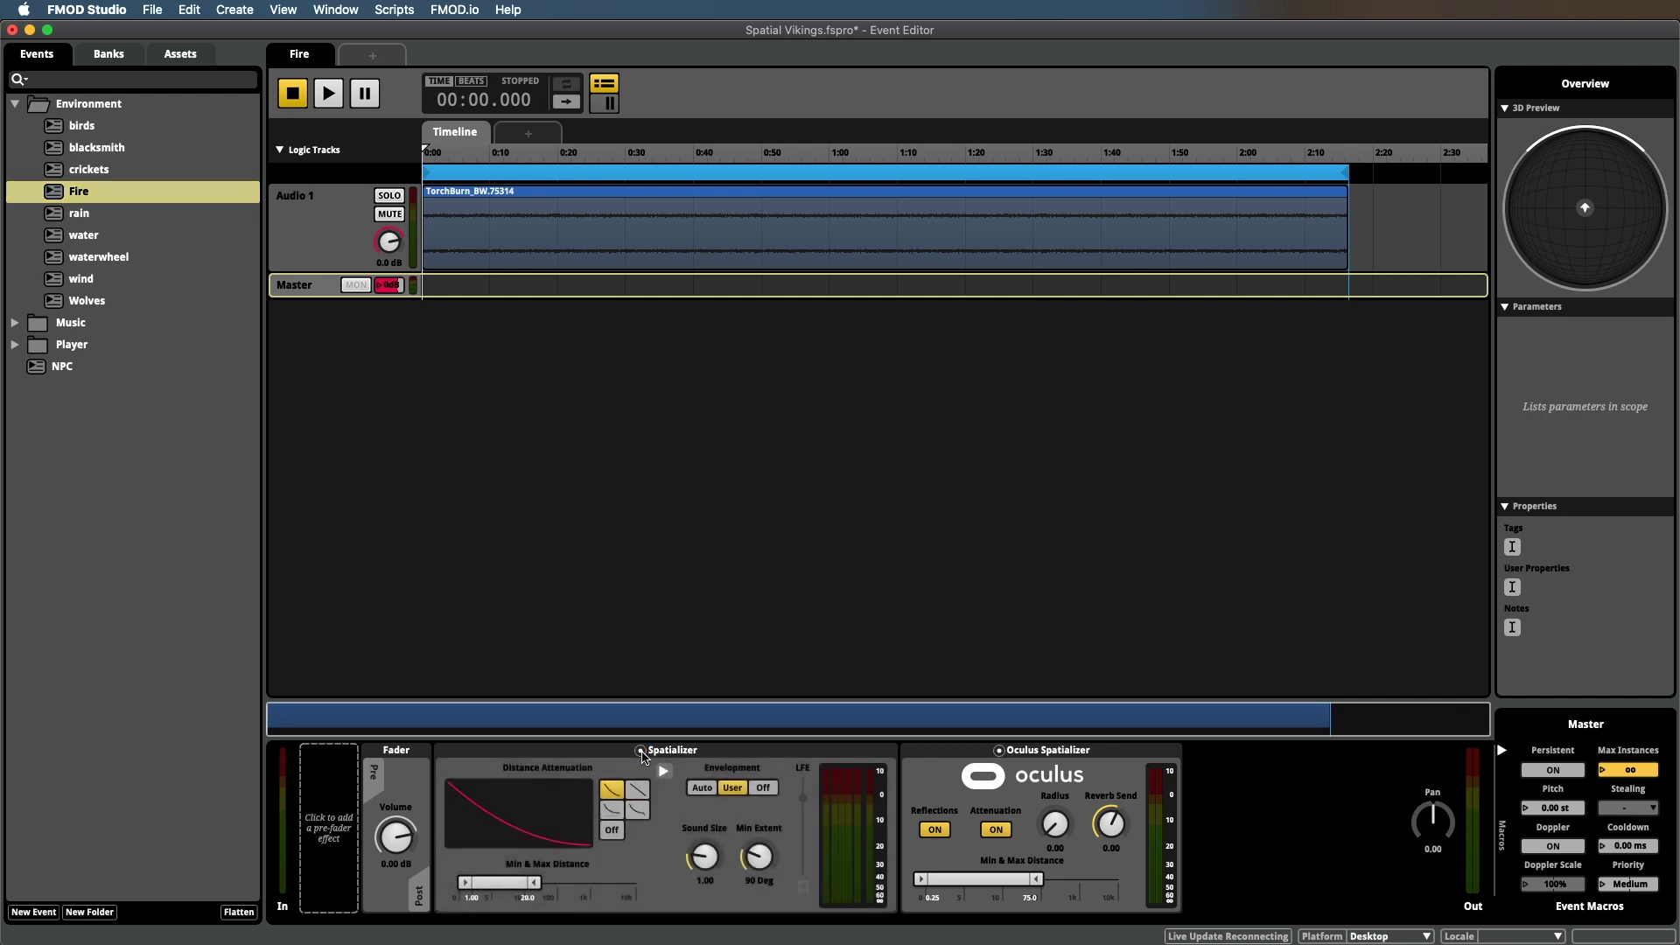
{"action": "left_click", "coordinate": [641, 751]}
{"action": "left_click", "coordinate": [641, 750]}
{"action": "left_click", "coordinate": [640, 751]}
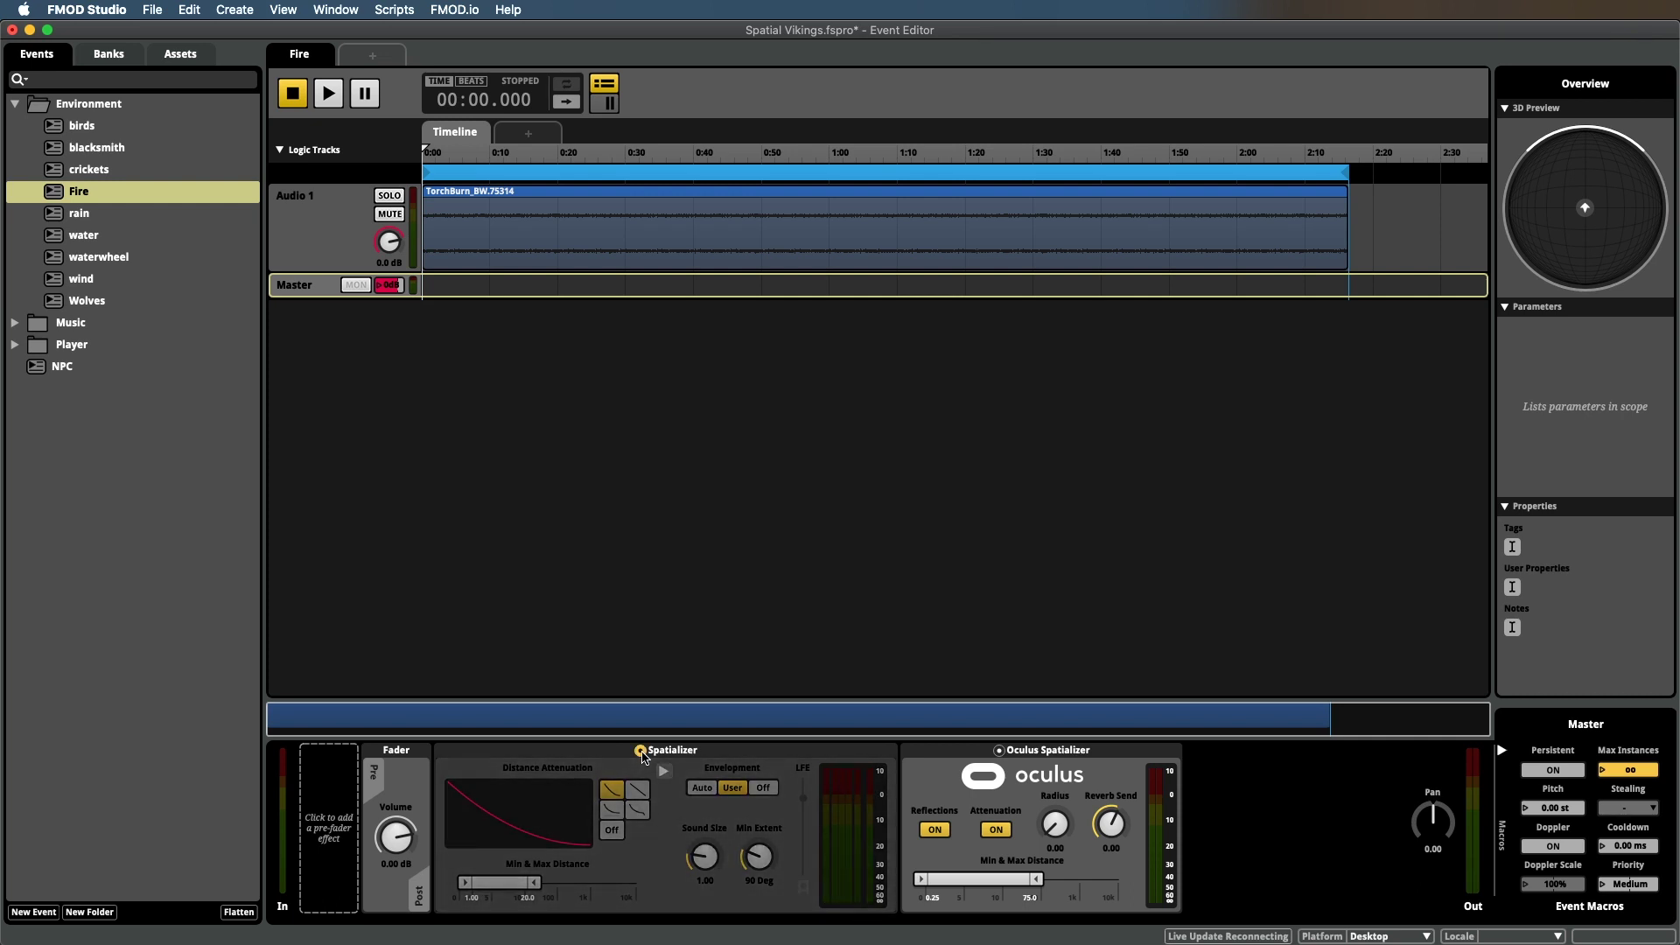
{"action": "right_click", "coordinate": [1215, 817]}
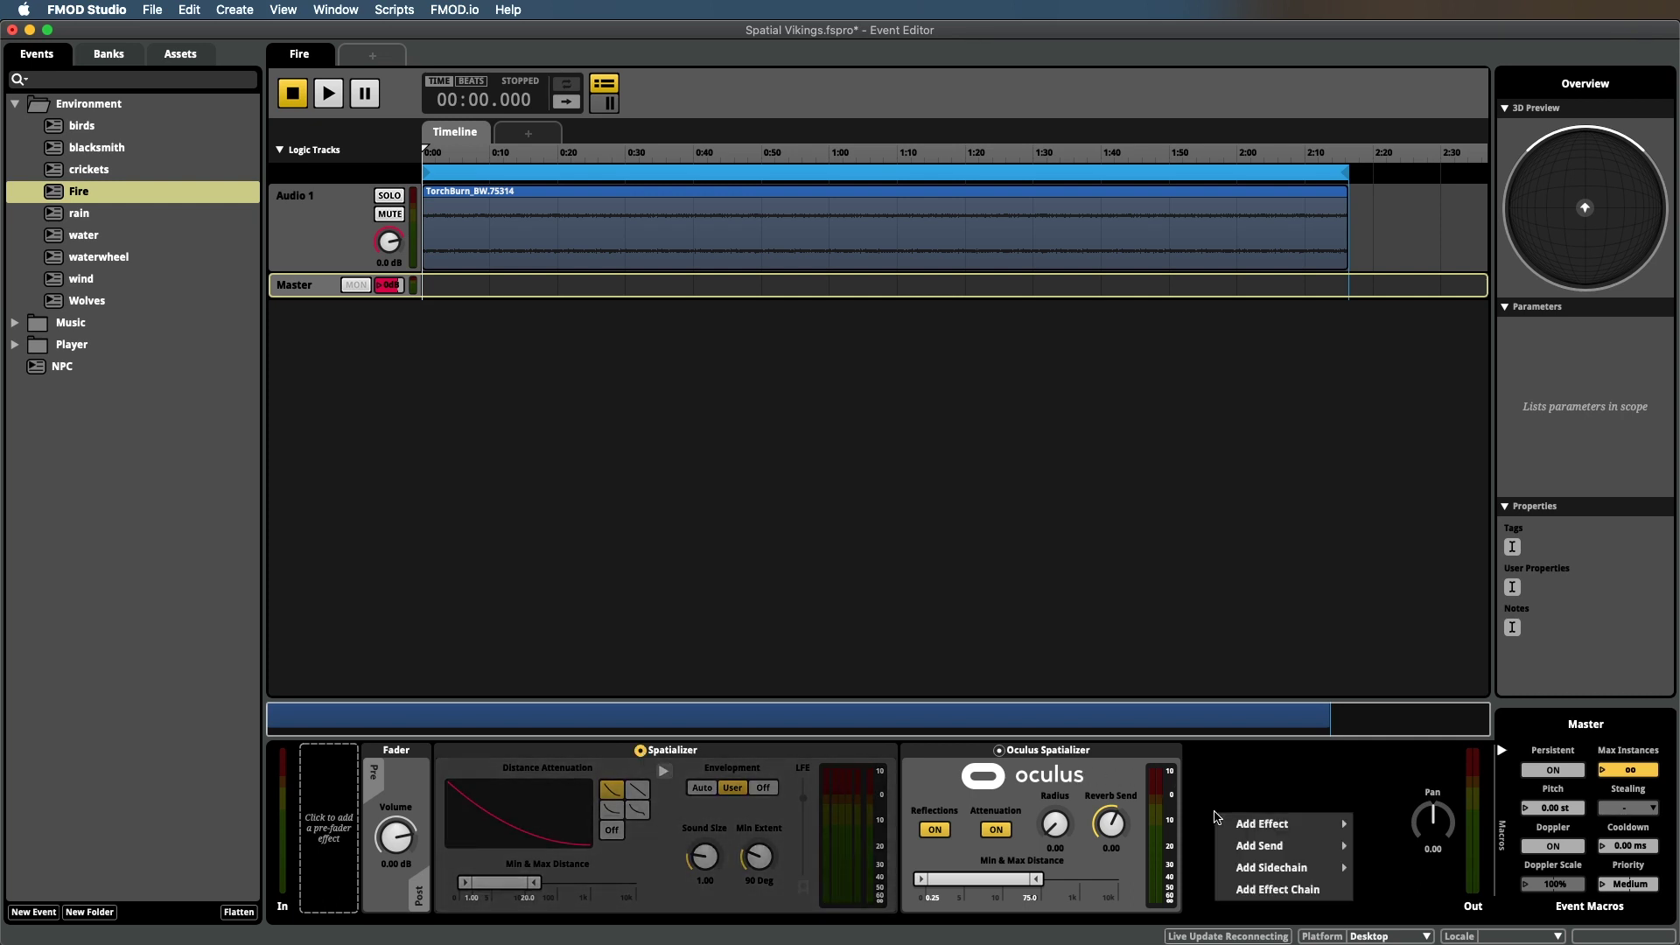
{"action": "mouse_move", "coordinate": [1231, 819]}
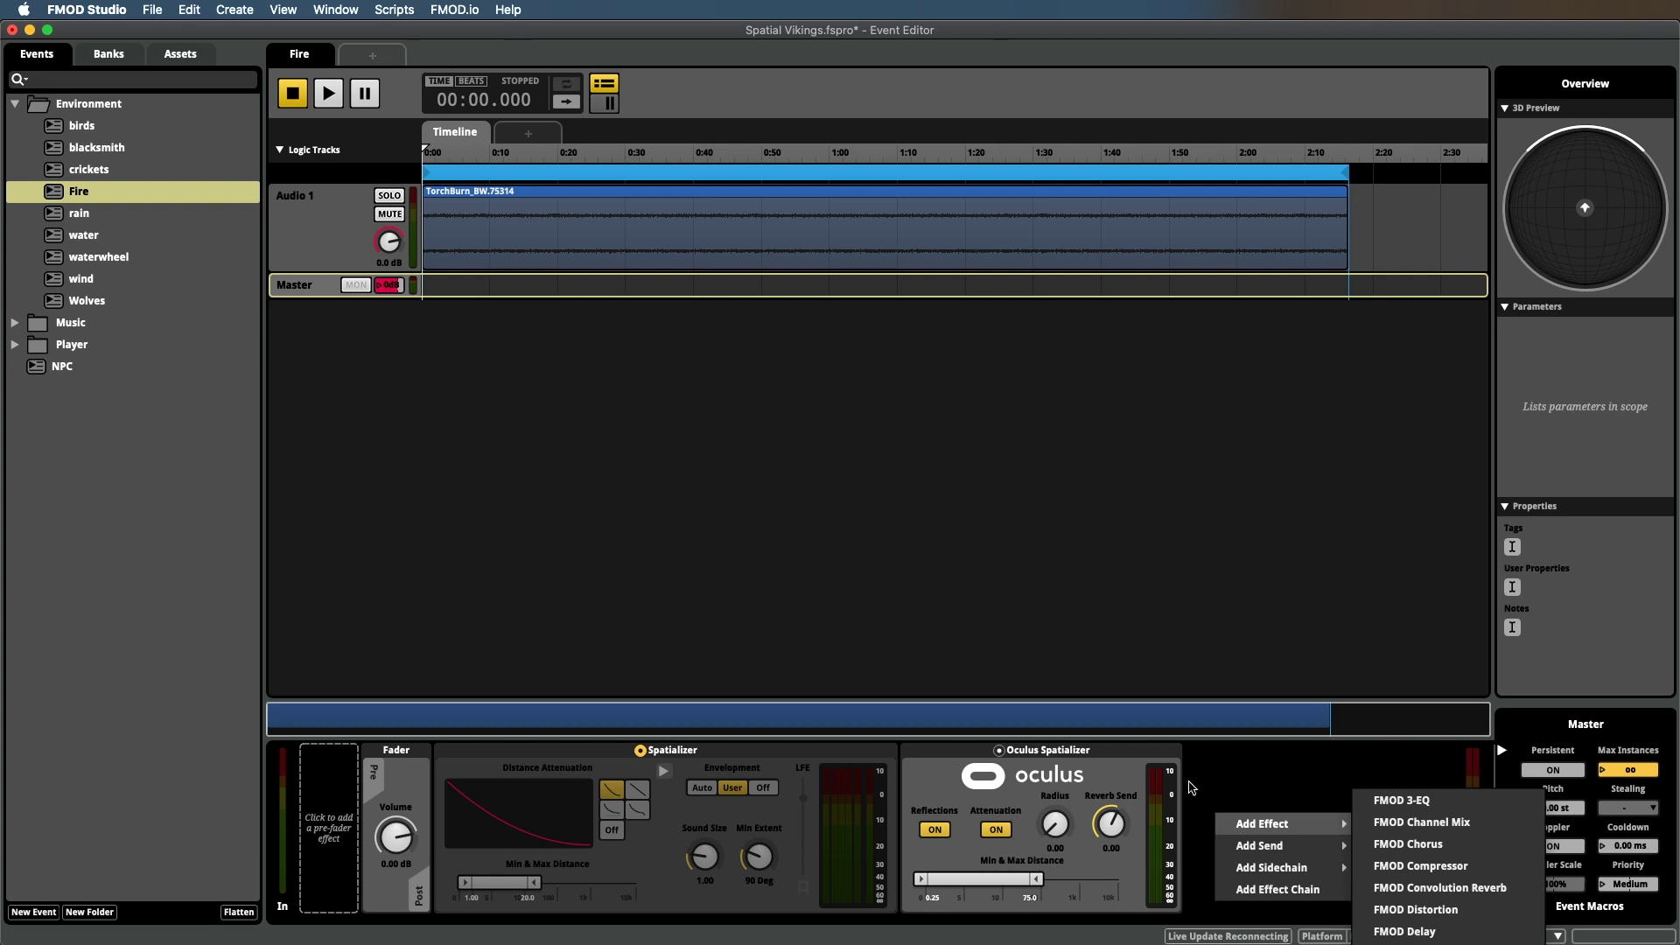
{"action": "left_click", "coordinate": [1212, 763]}
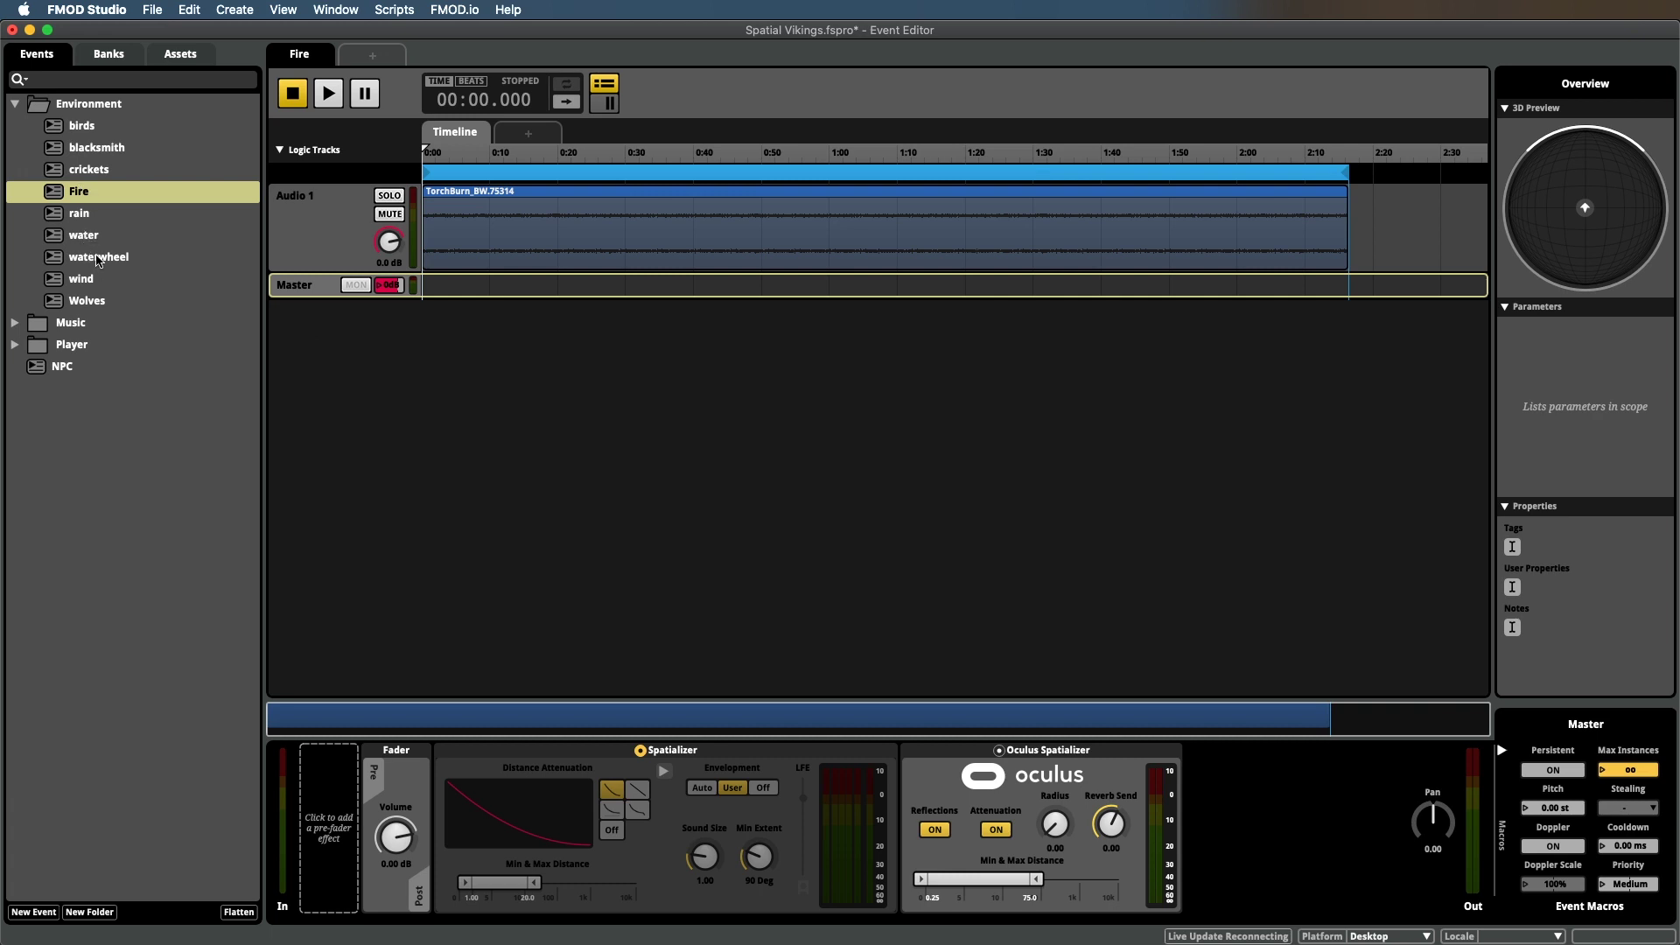
{"action": "left_click", "coordinate": [98, 258]}
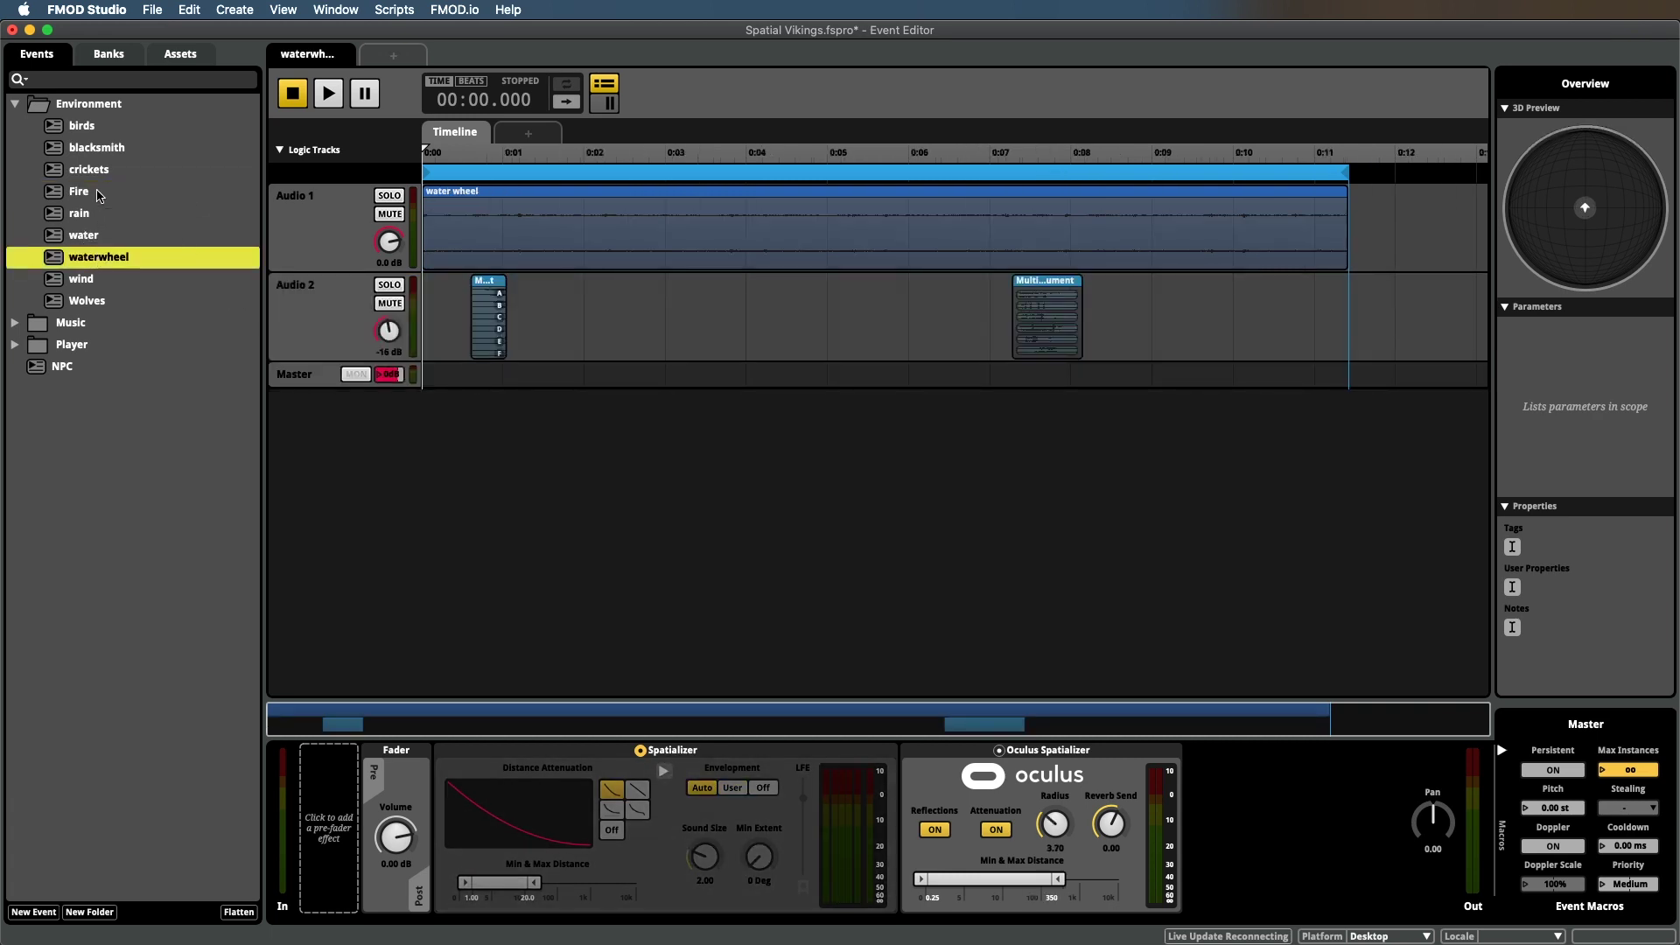
{"action": "left_click", "coordinate": [99, 193]}
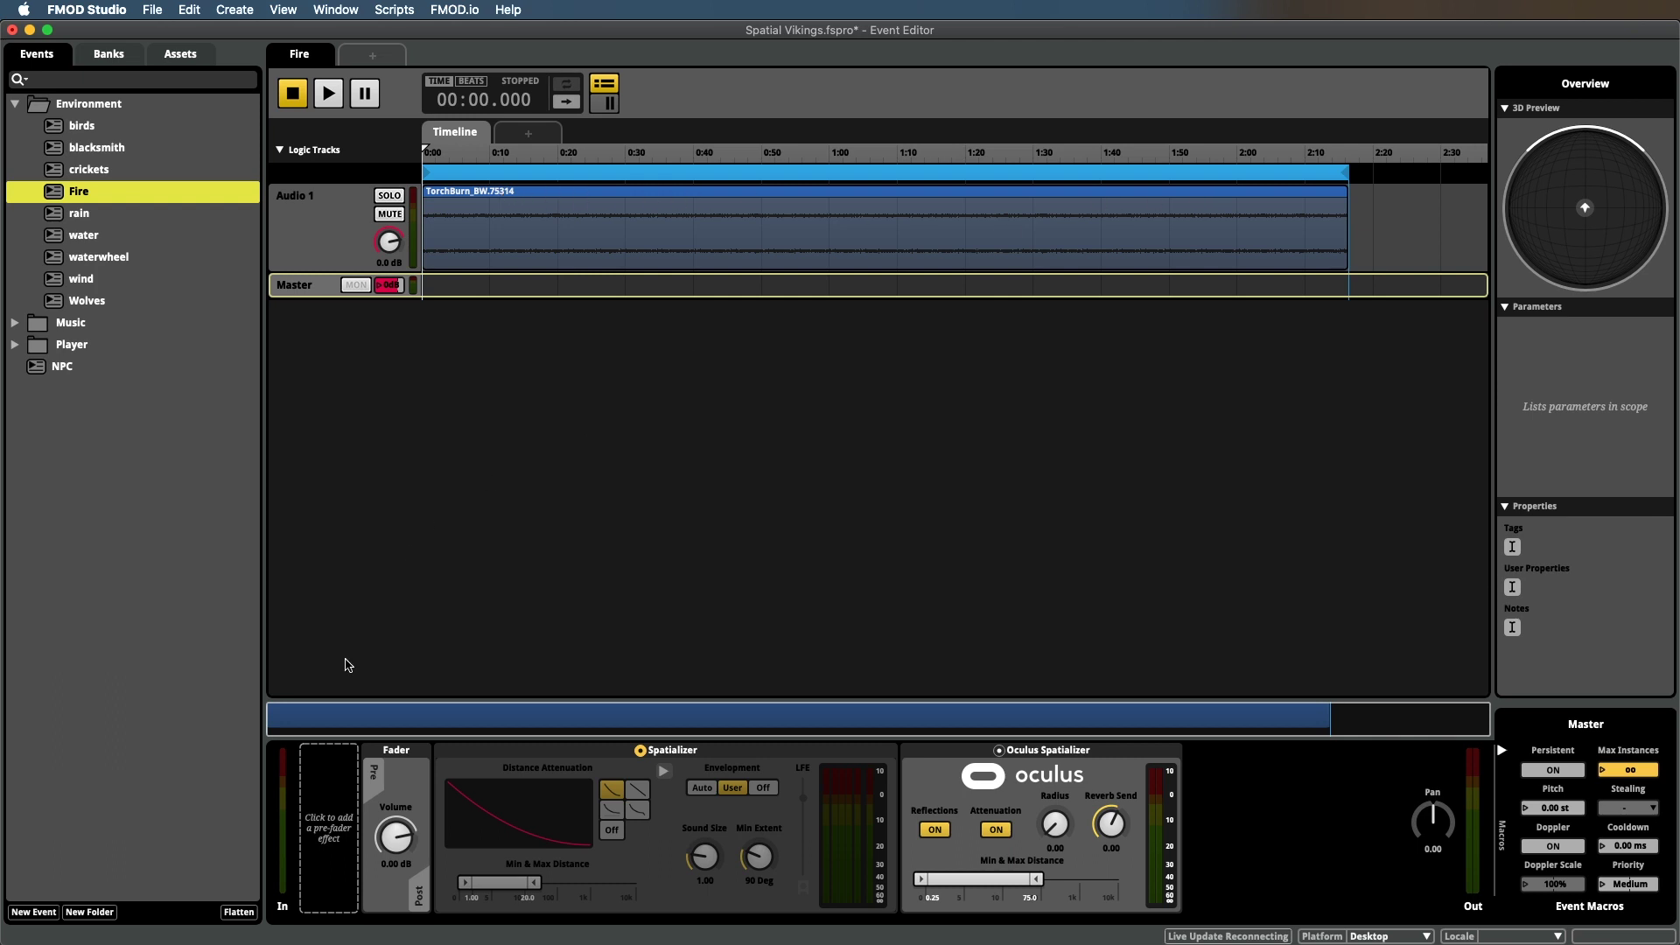
Step: Set the Fire event's Master track input format to Mono
{"action": "left_click", "coordinate": [303, 292]}
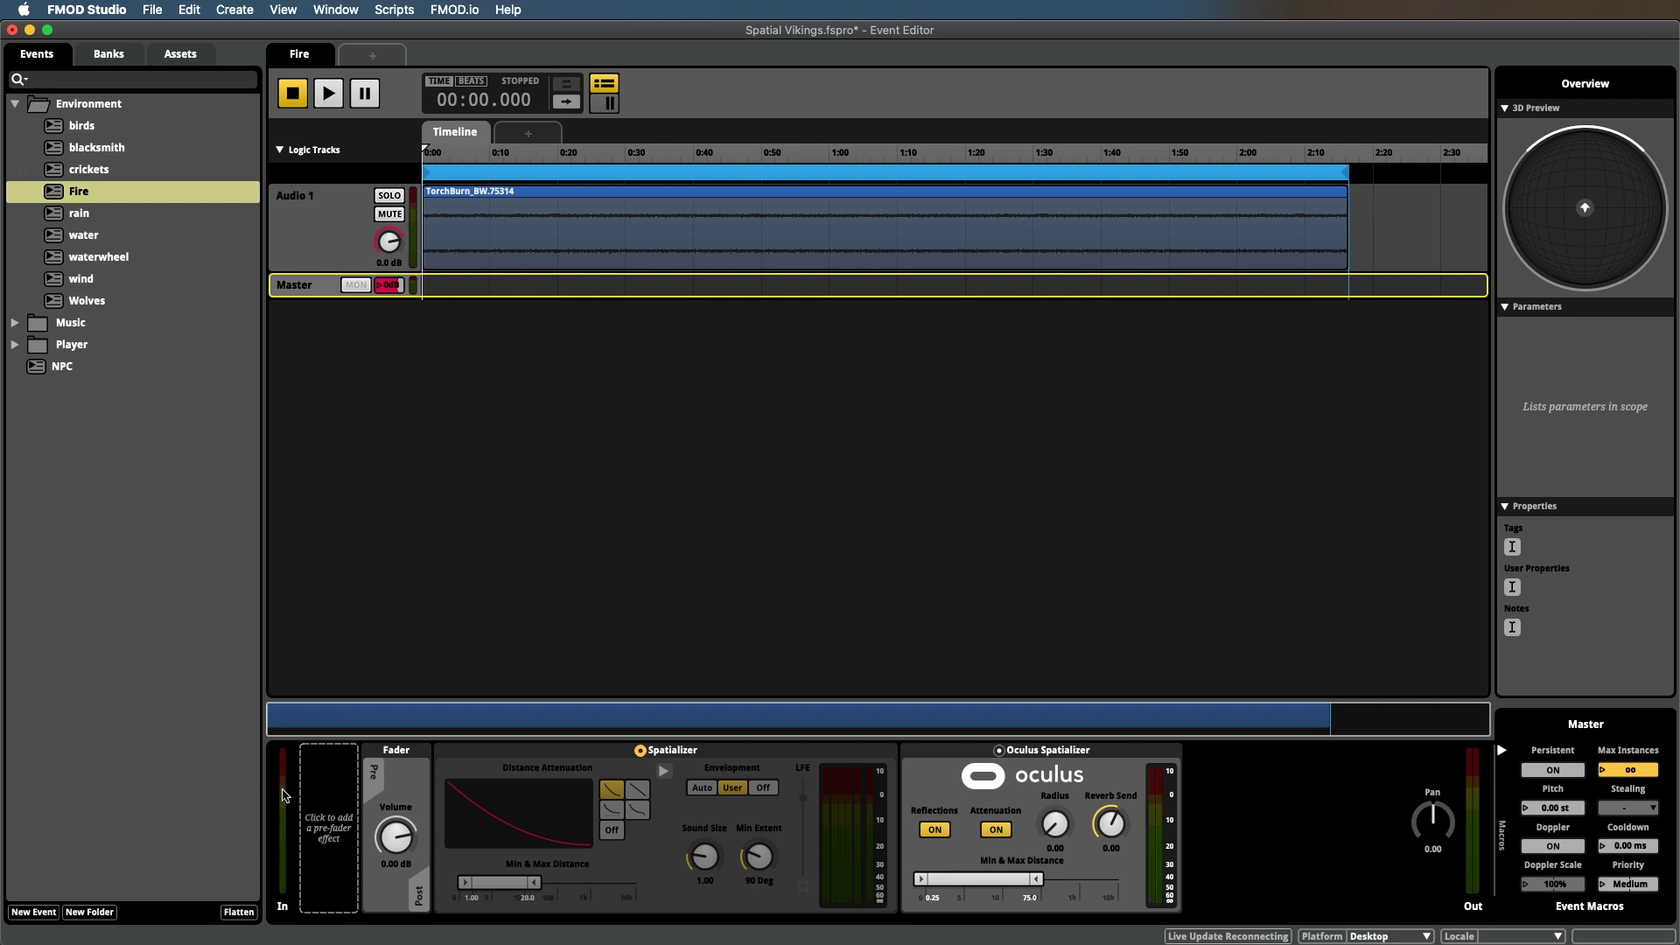
{"action": "left_click", "coordinate": [282, 818]}
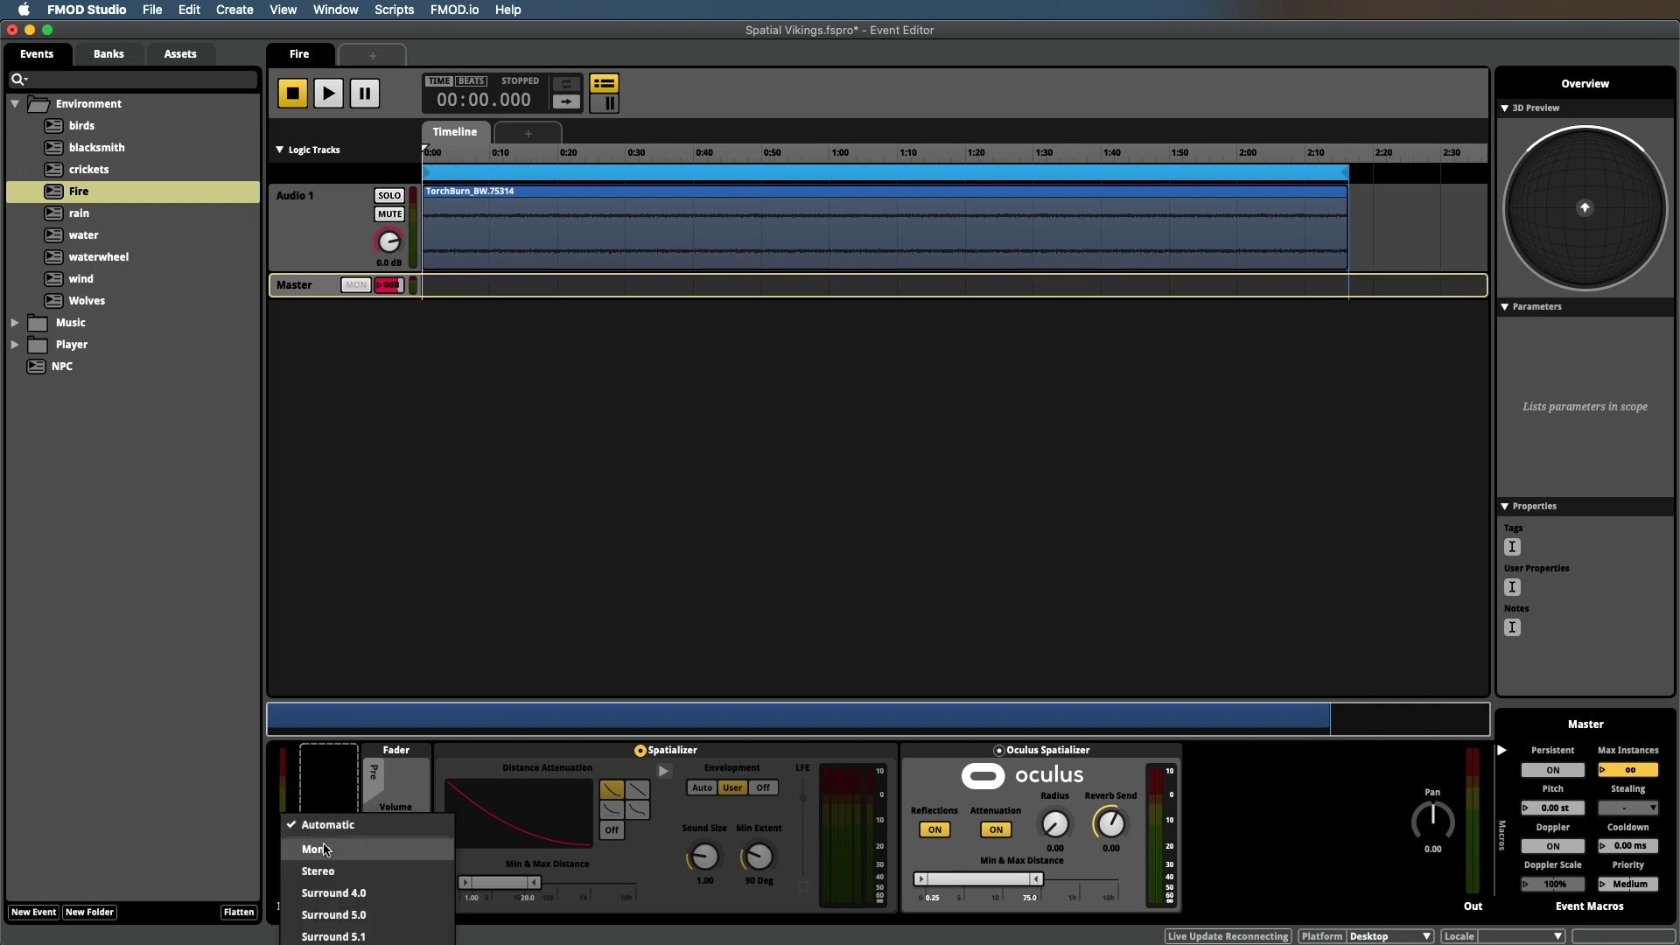
{"action": "left_click", "coordinate": [316, 849]}
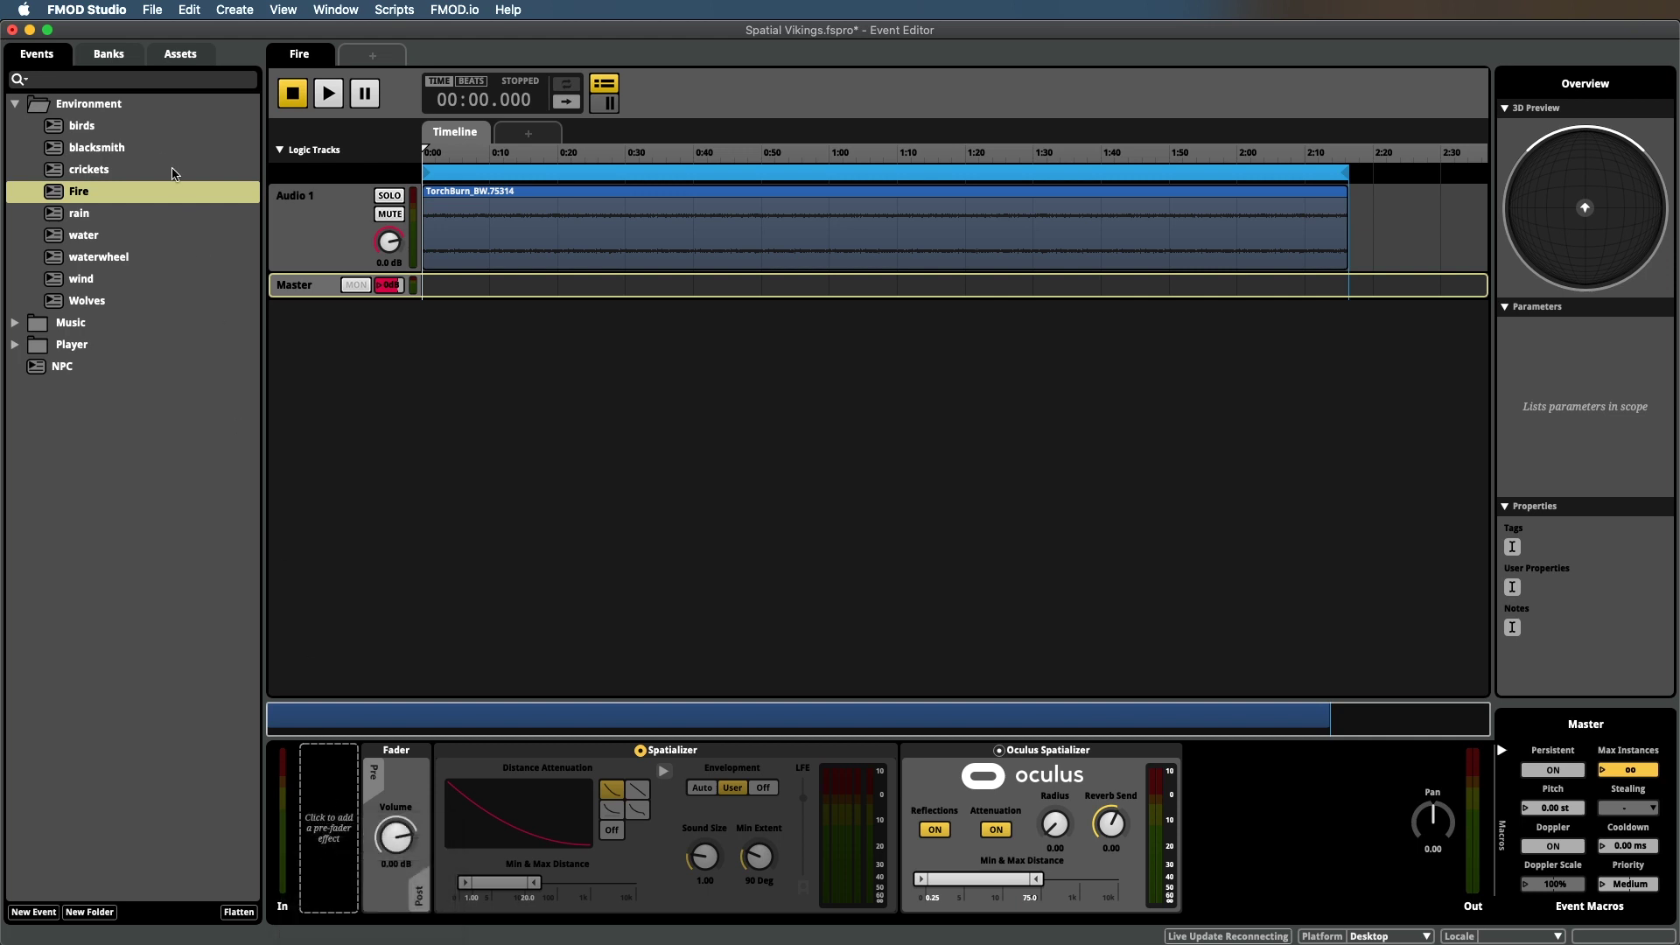
Step: Keep the waterwheel event's input on Mono, then bring the Unity project to the front
{"action": "left_click", "coordinate": [103, 258]}
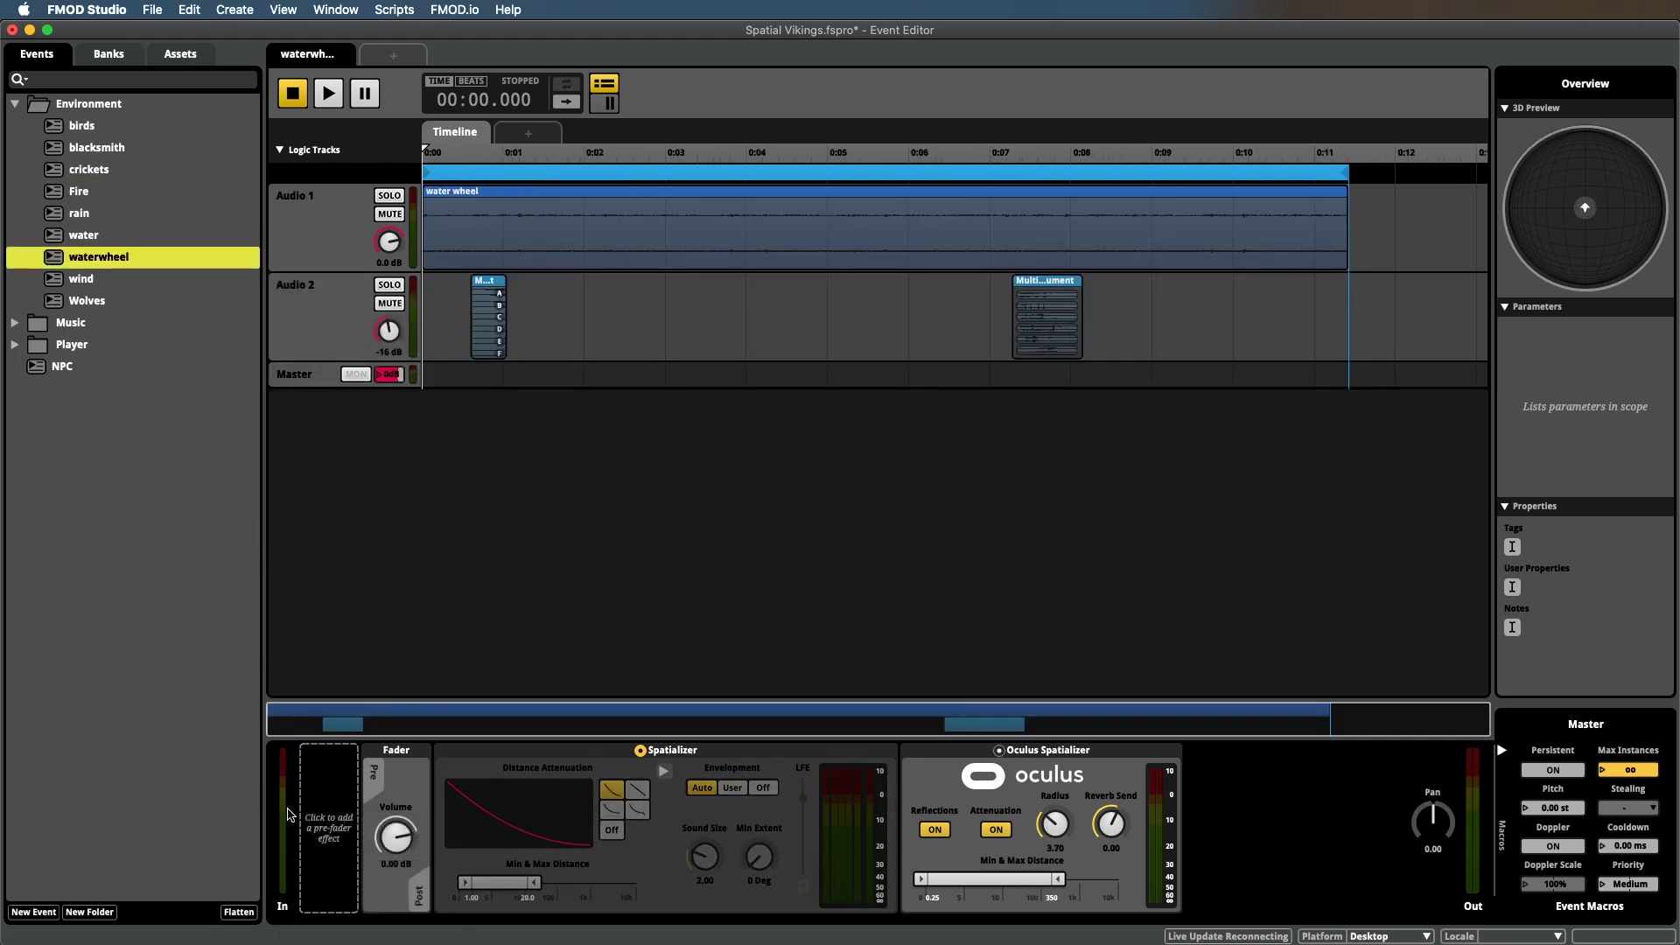
{"action": "left_click", "coordinate": [283, 818]}
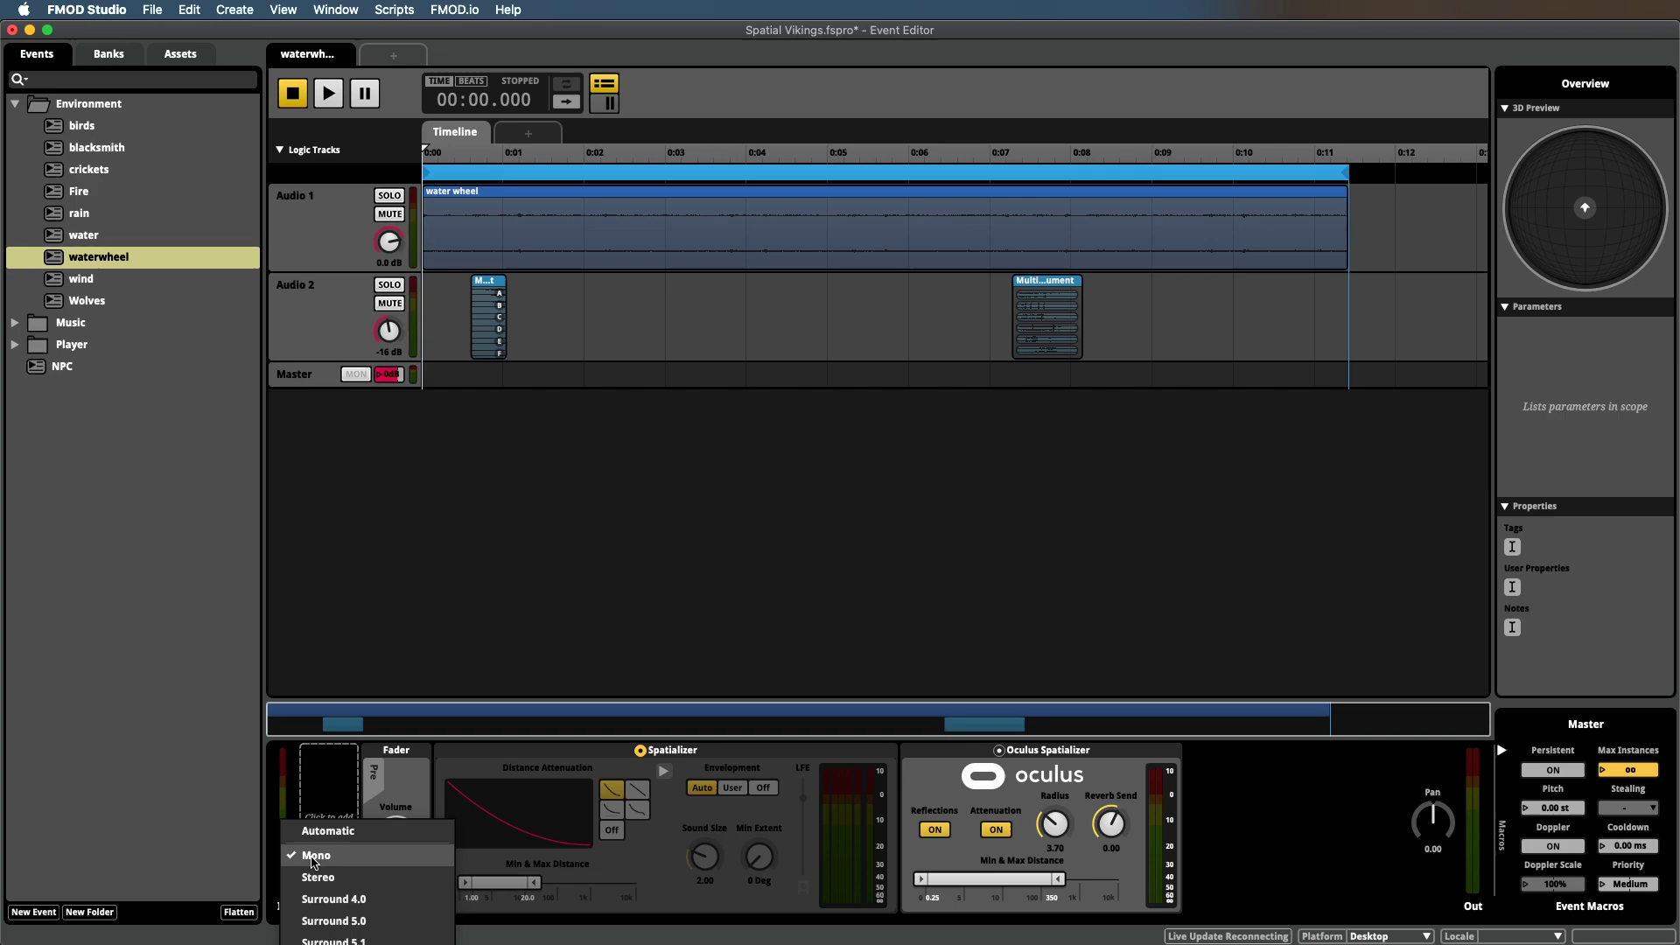
{"action": "left_click", "coordinate": [347, 861]}
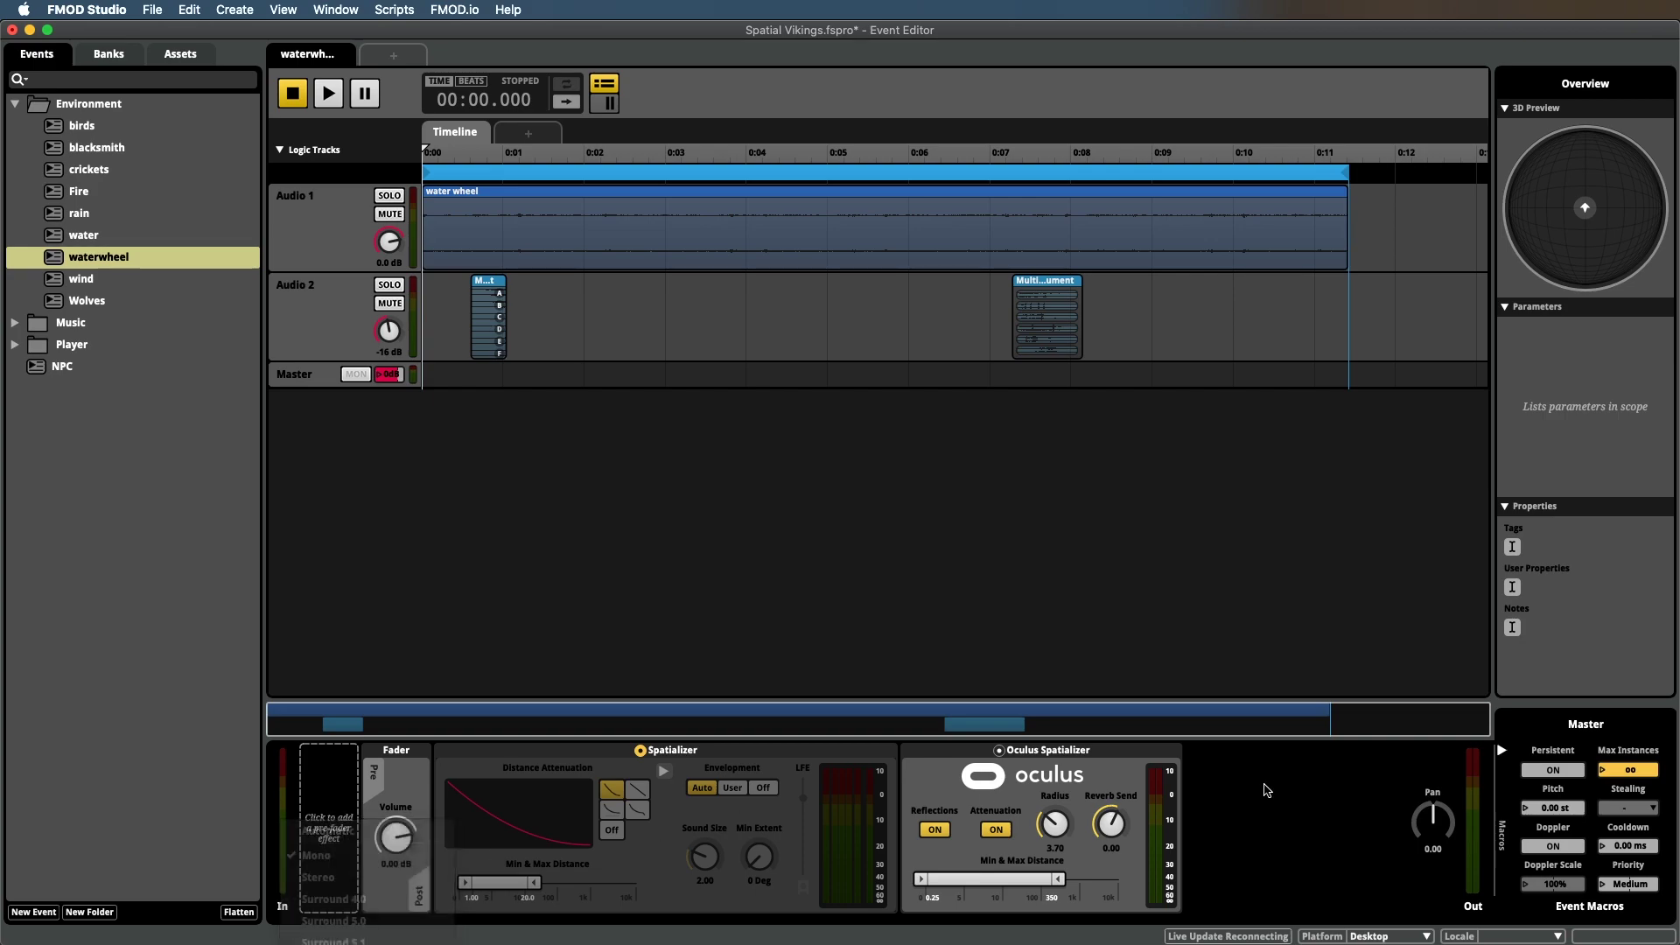
{"action": "key", "text": "ctrl+Up"}
{"action": "left_click", "coordinate": [820, 394]}
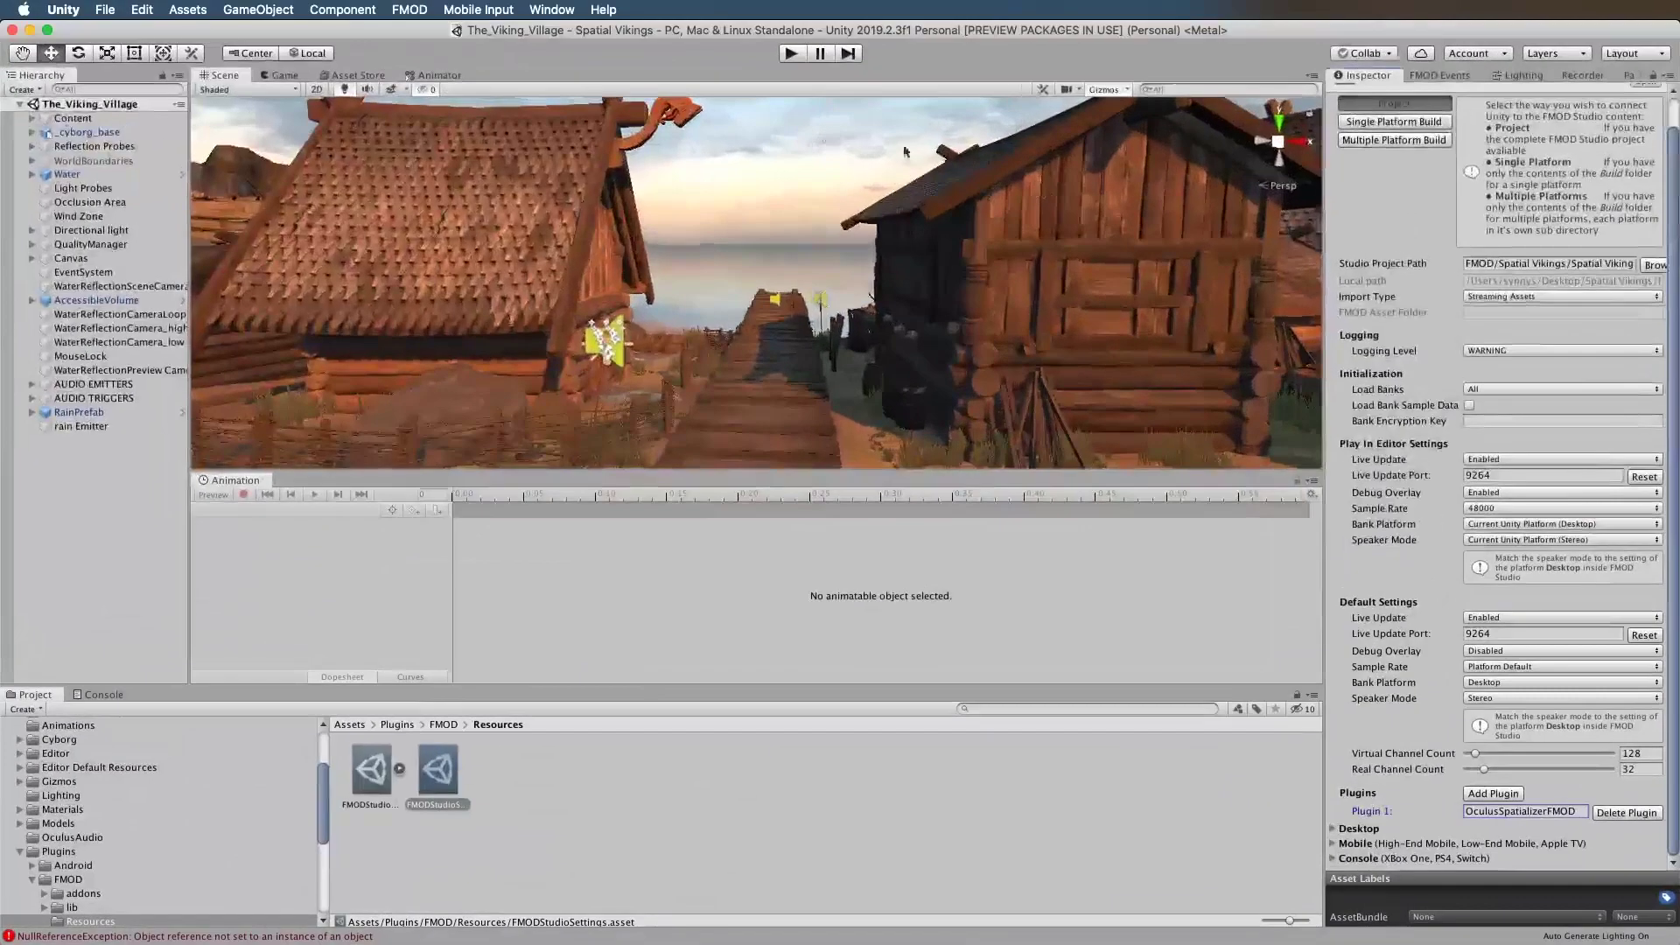
Step: Play The_Viking_Village scene in Unity to hear it live, then switch back to FMOD Studio
{"action": "left_click", "coordinate": [788, 55]}
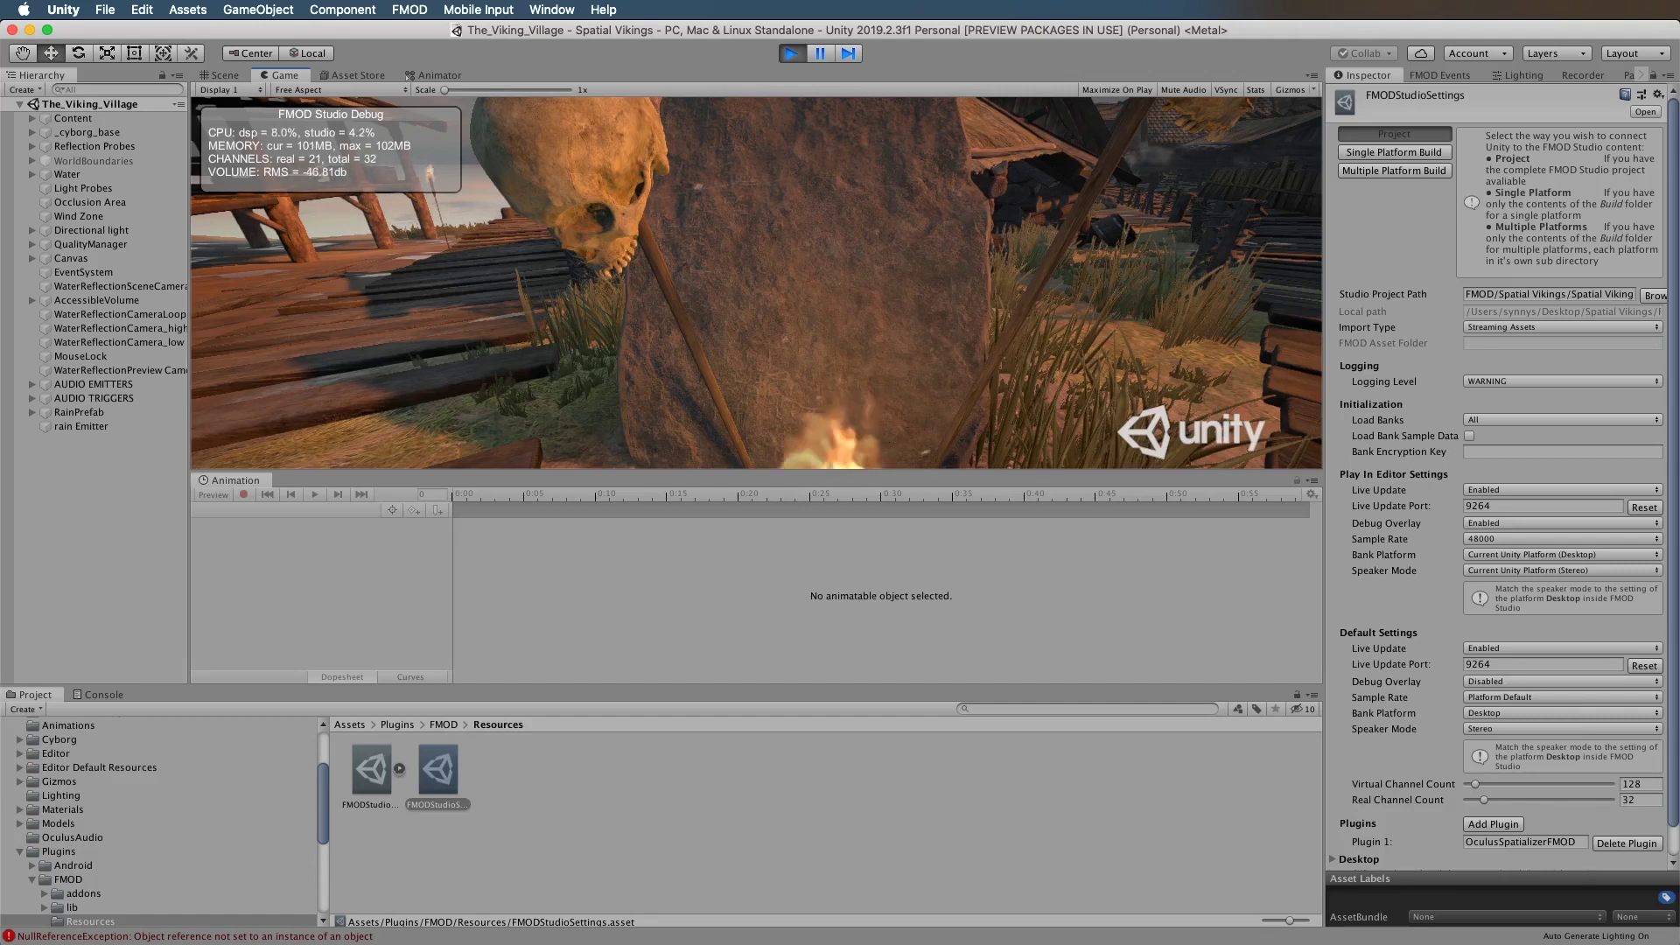
{"action": "key", "text": "super+Tab"}
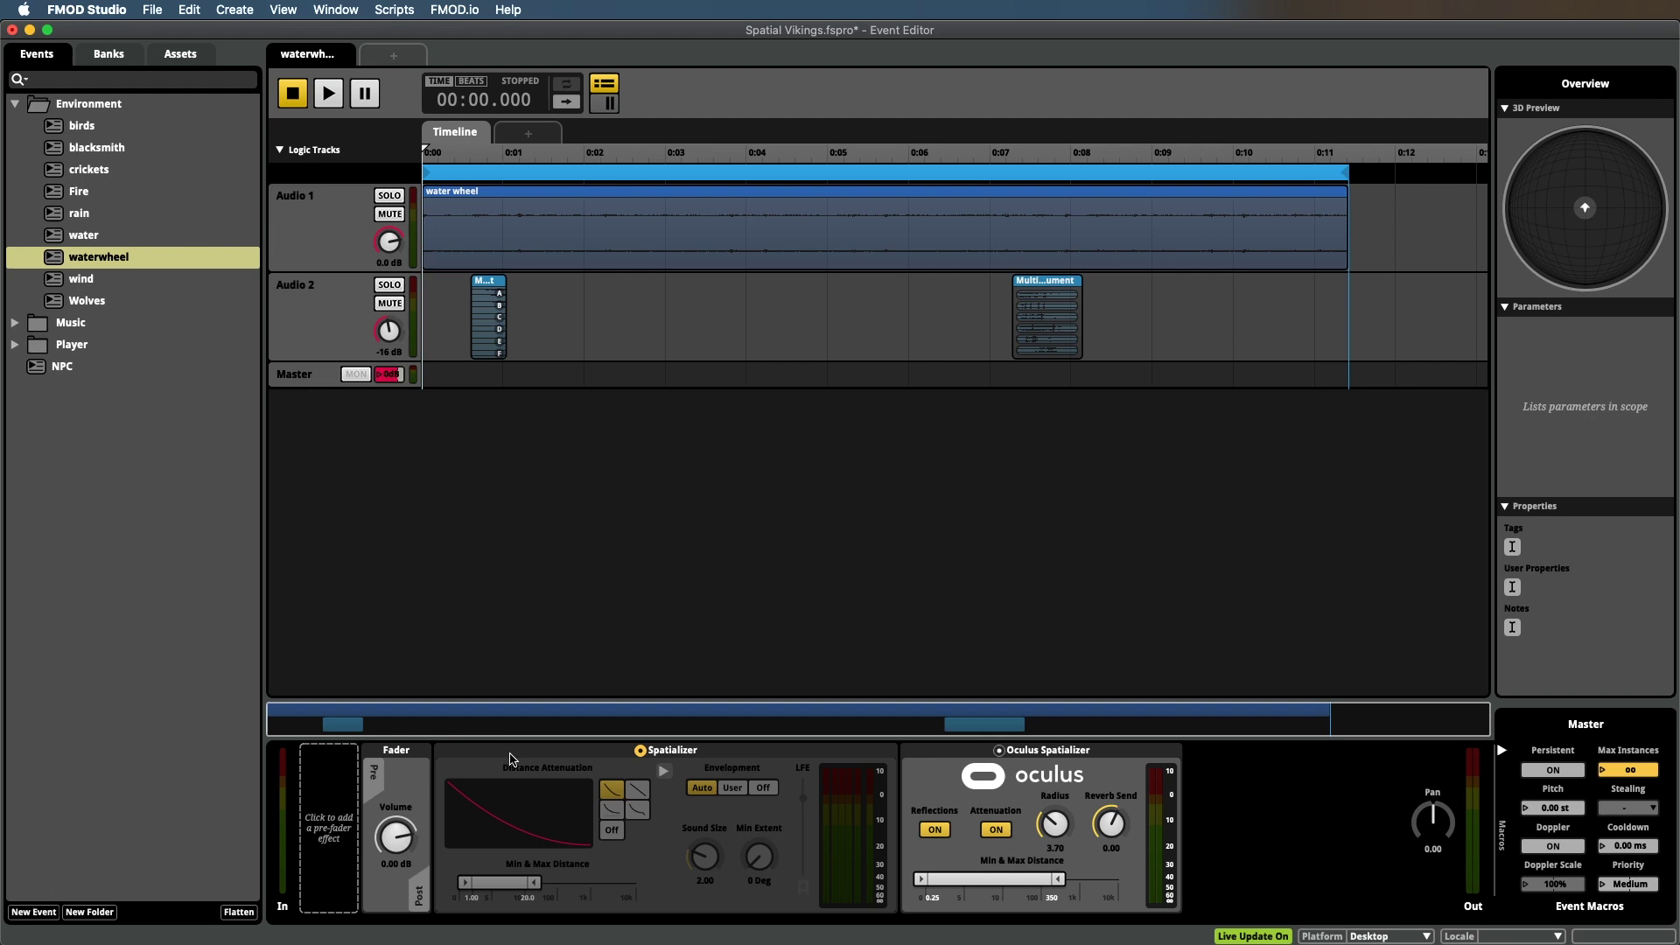
Step: Collapse waterwheel's standard Spatializer, compare the sound in Unity, then bring up the Mixer
{"action": "double_click", "coordinate": [511, 757]}
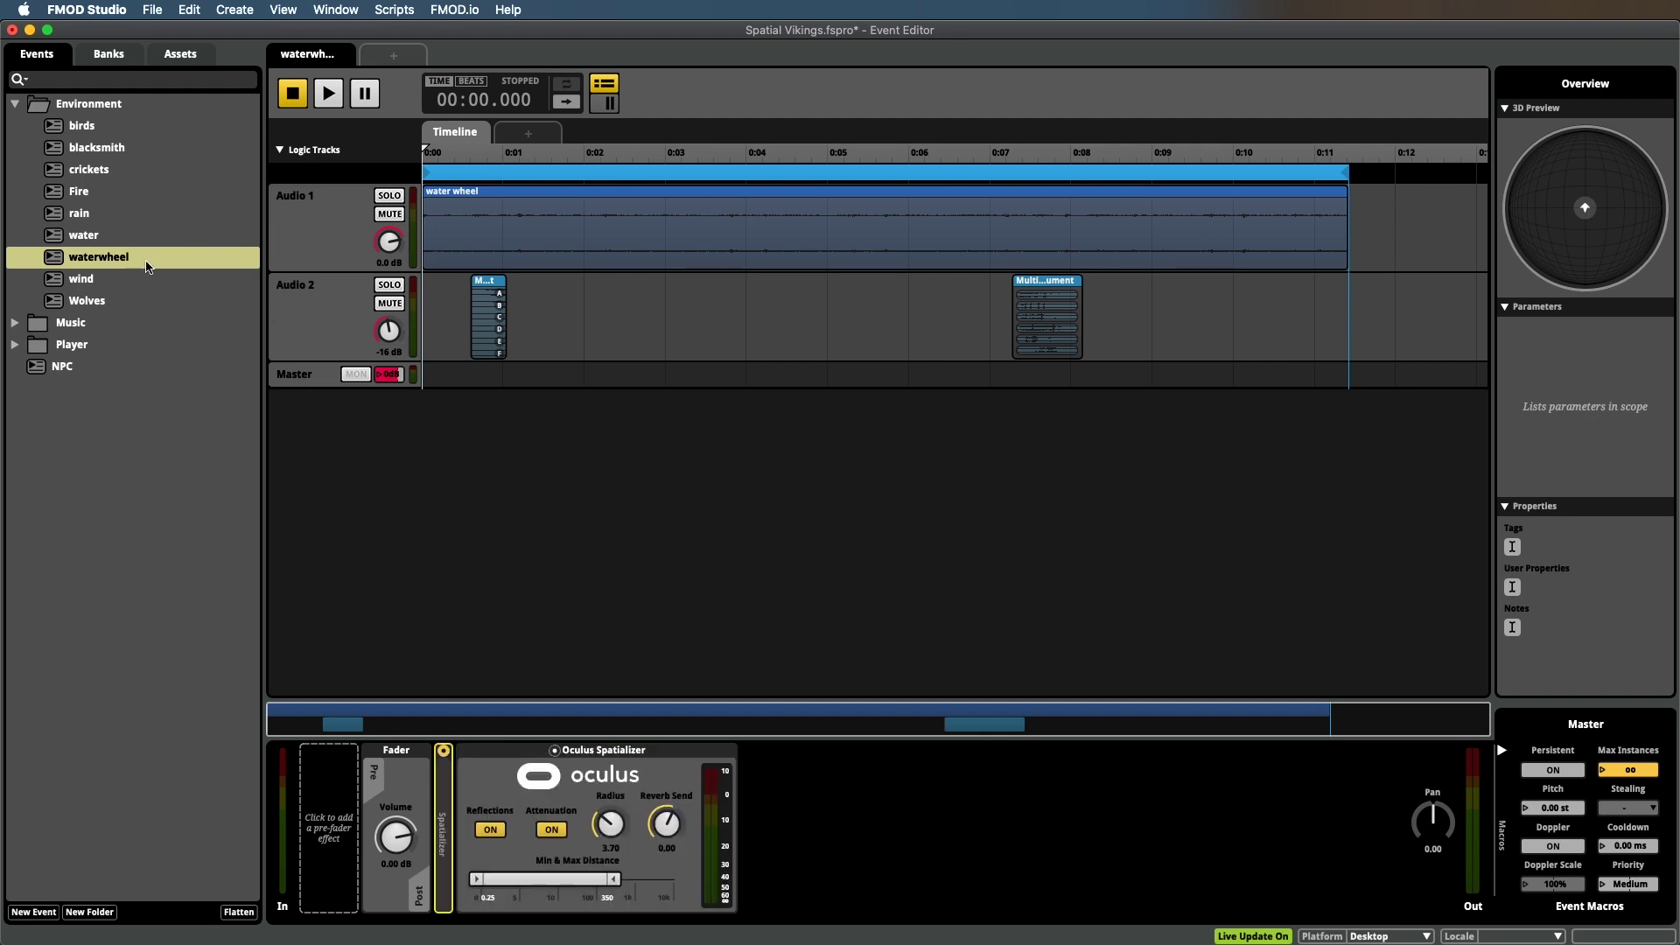
{"action": "key", "text": "super+Tab"}
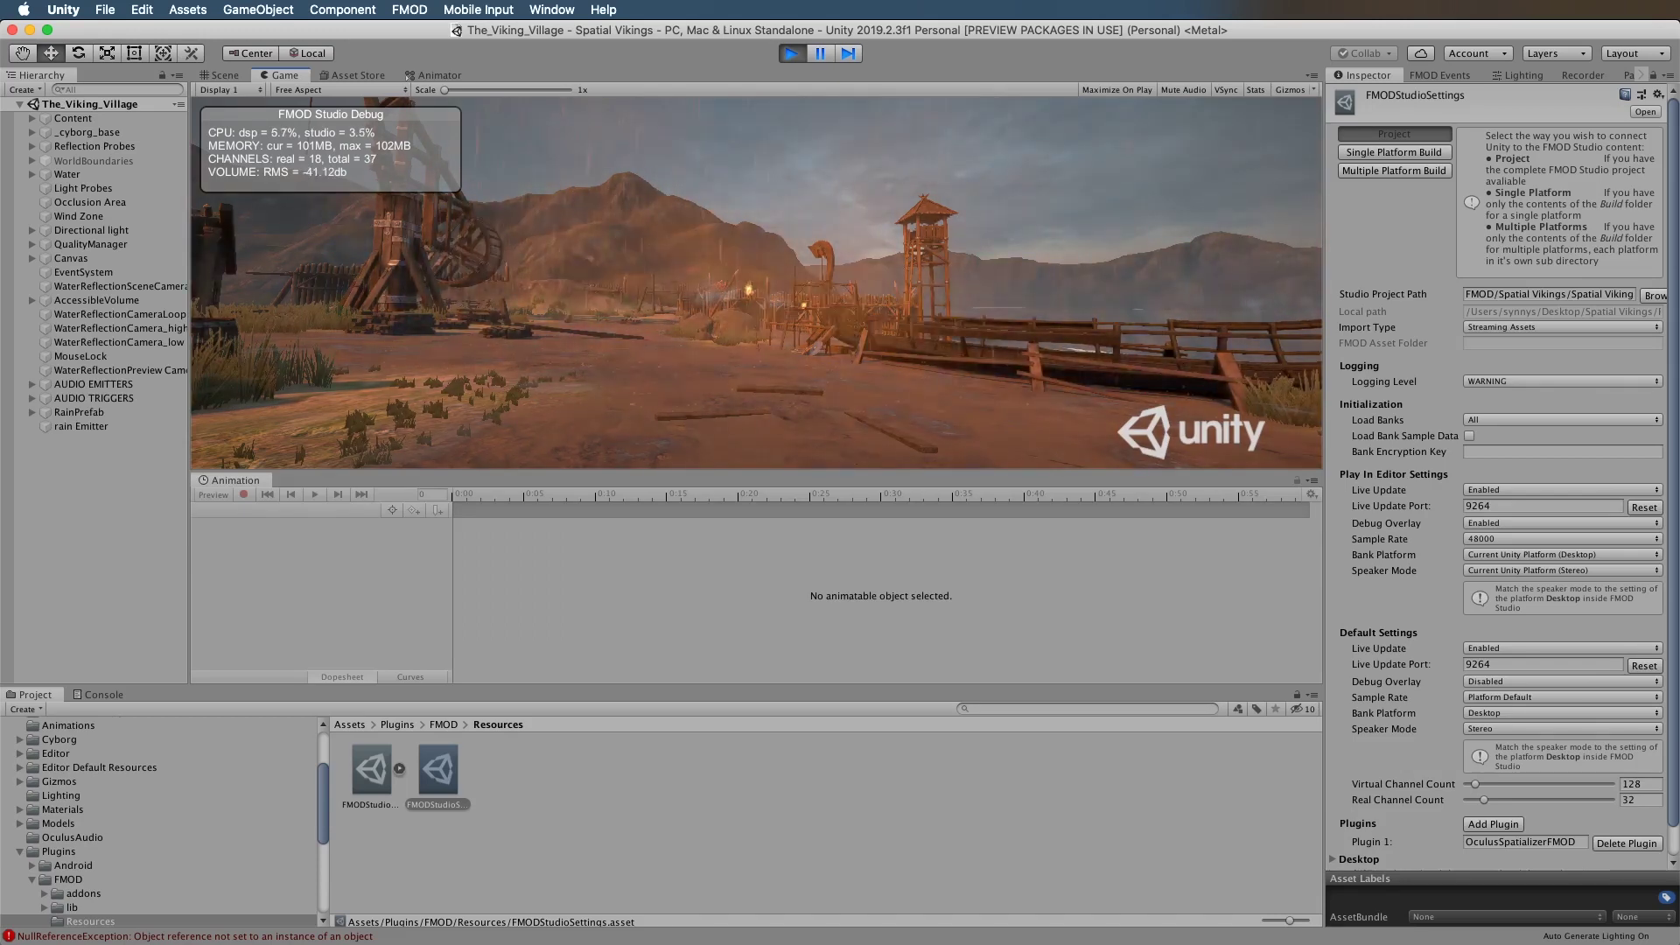
{"action": "key", "text": "super+Tab"}
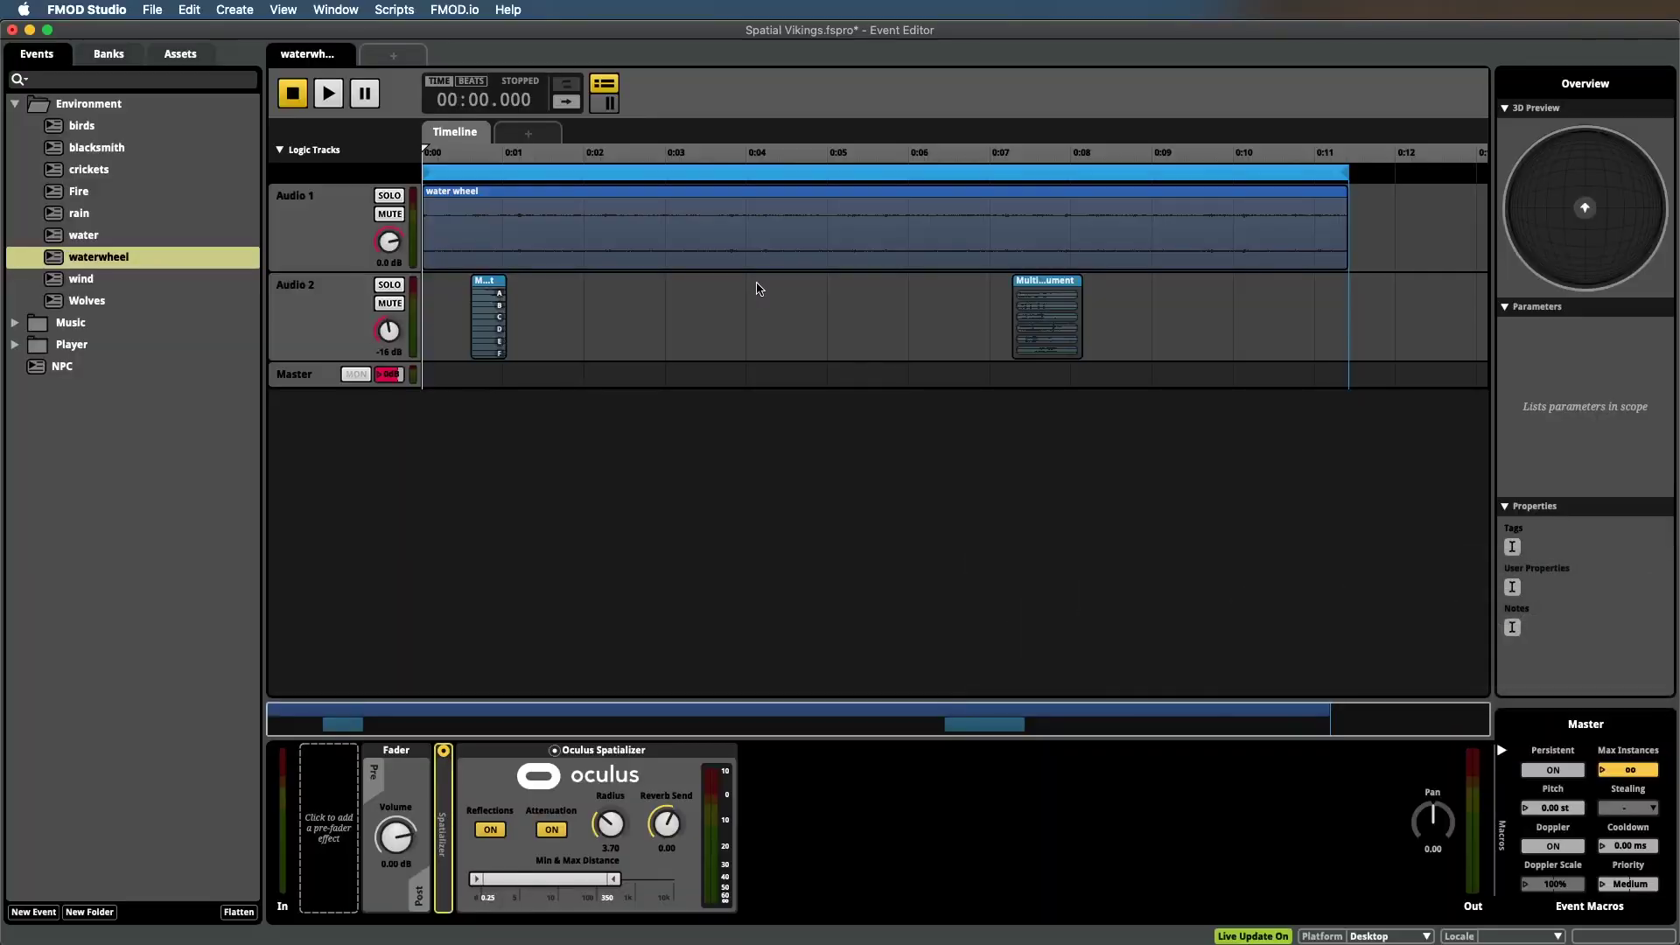
{"action": "key", "text": "super+2"}
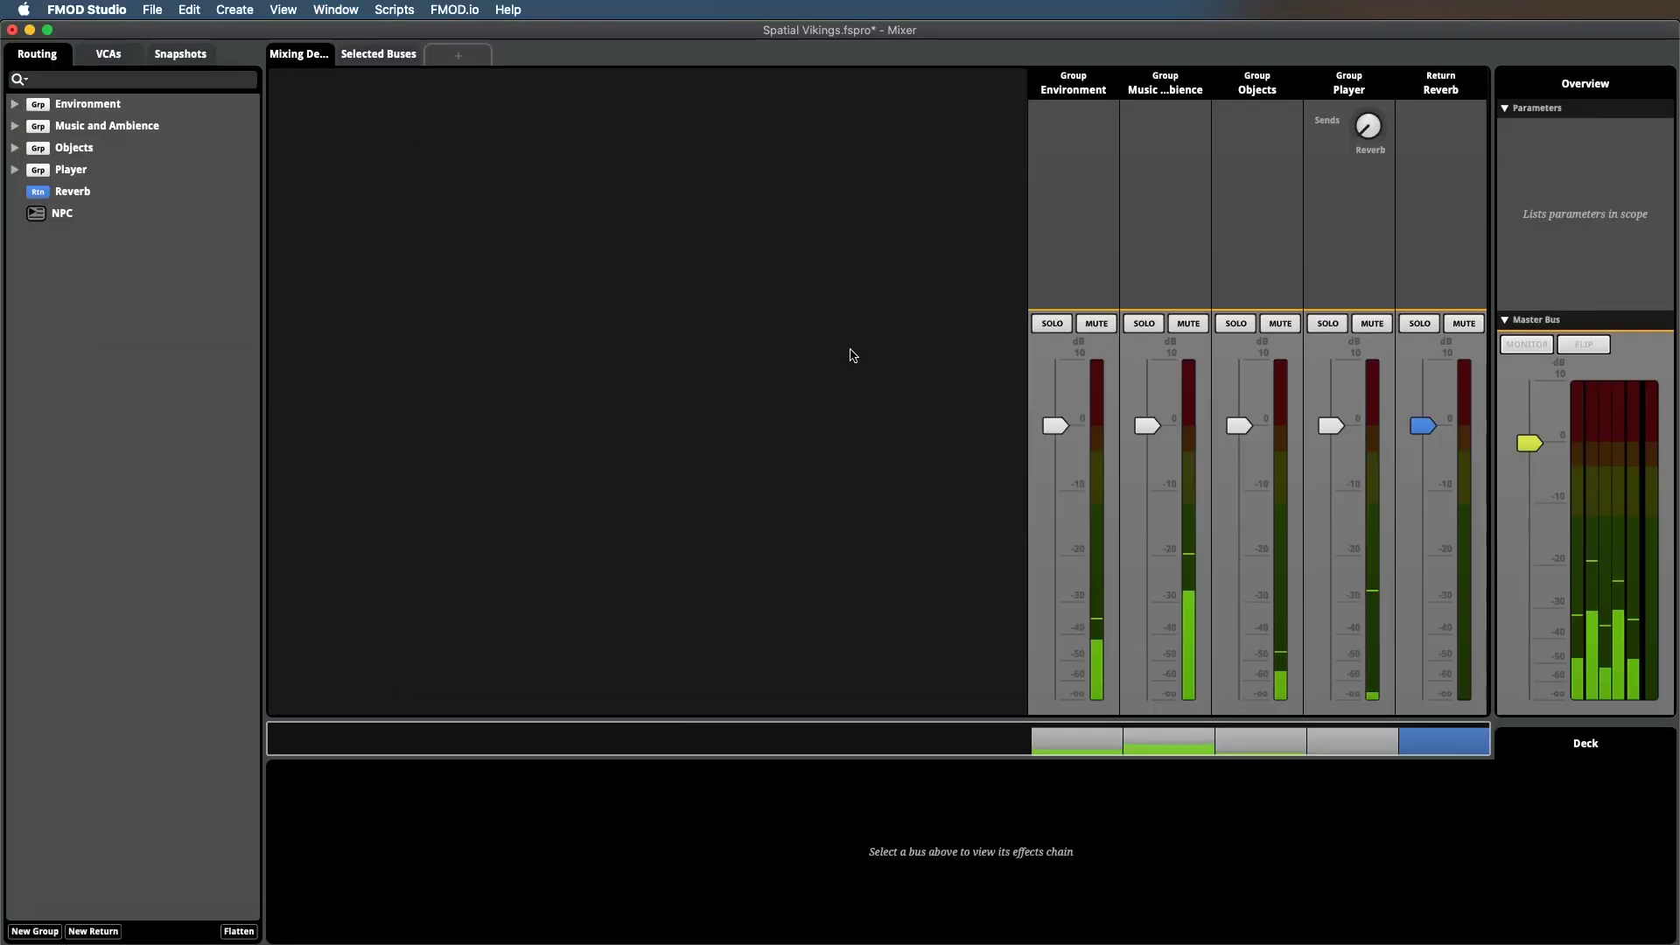
Step: Expand the Environment, Music and Ambience, Objects and Player groups, then solo Objects
{"action": "left_click", "coordinate": [15, 104]}
{"action": "left_click", "coordinate": [15, 278]}
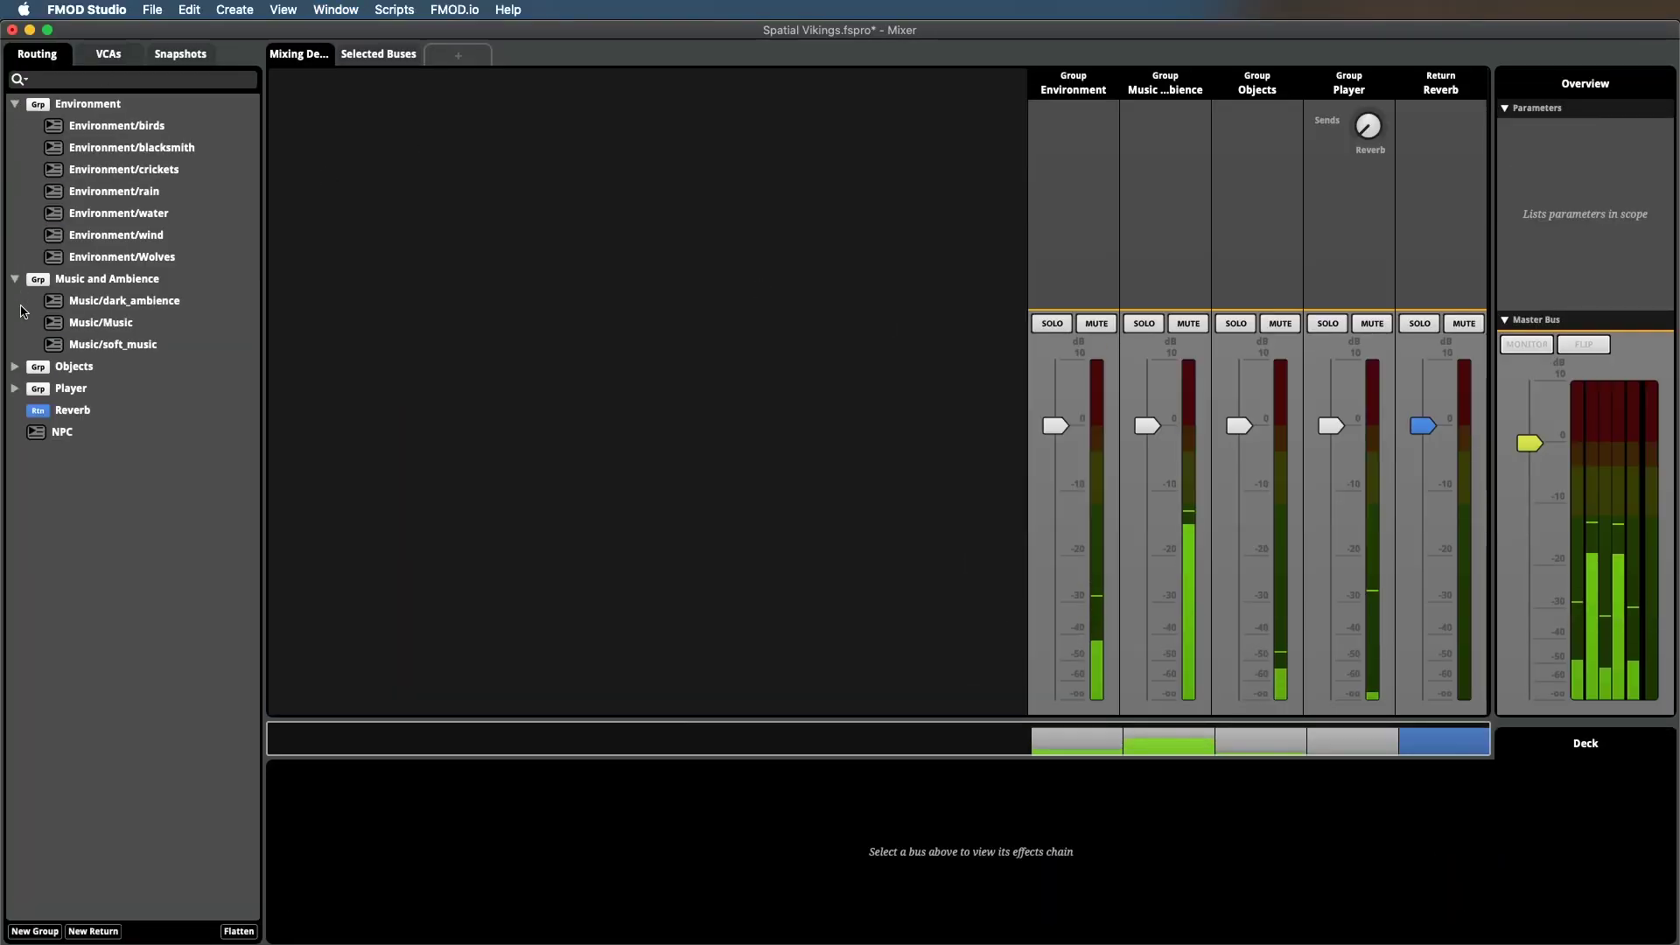
{"action": "left_click", "coordinate": [15, 366]}
{"action": "left_click", "coordinate": [15, 432]}
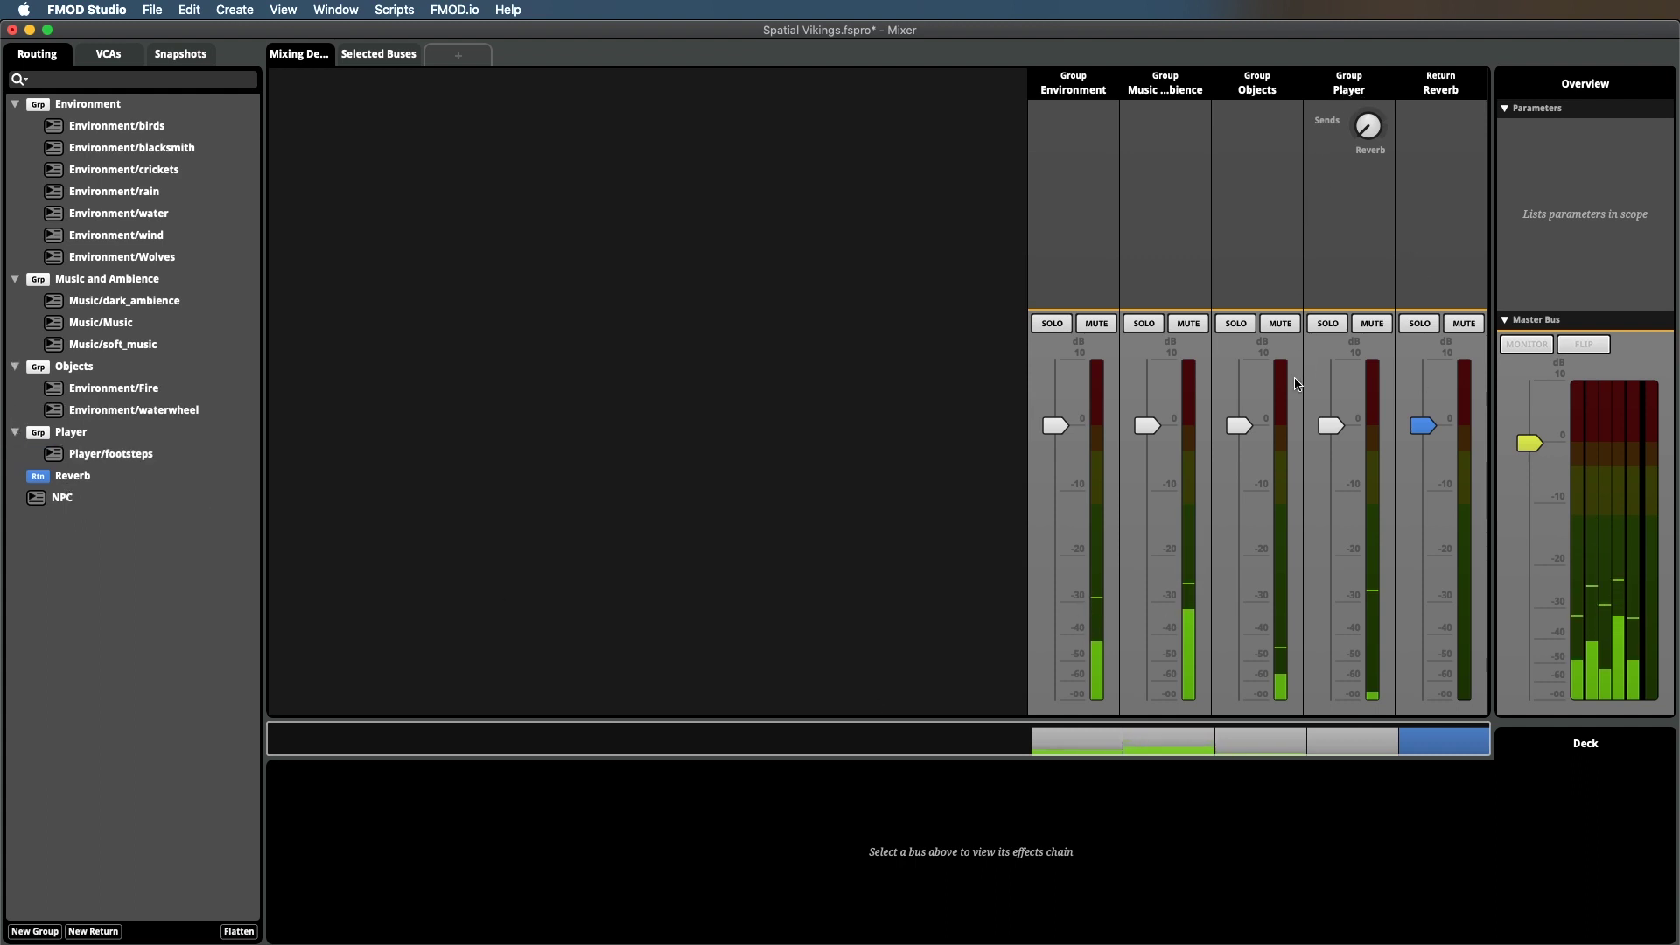
{"action": "left_click", "coordinate": [1235, 323]}
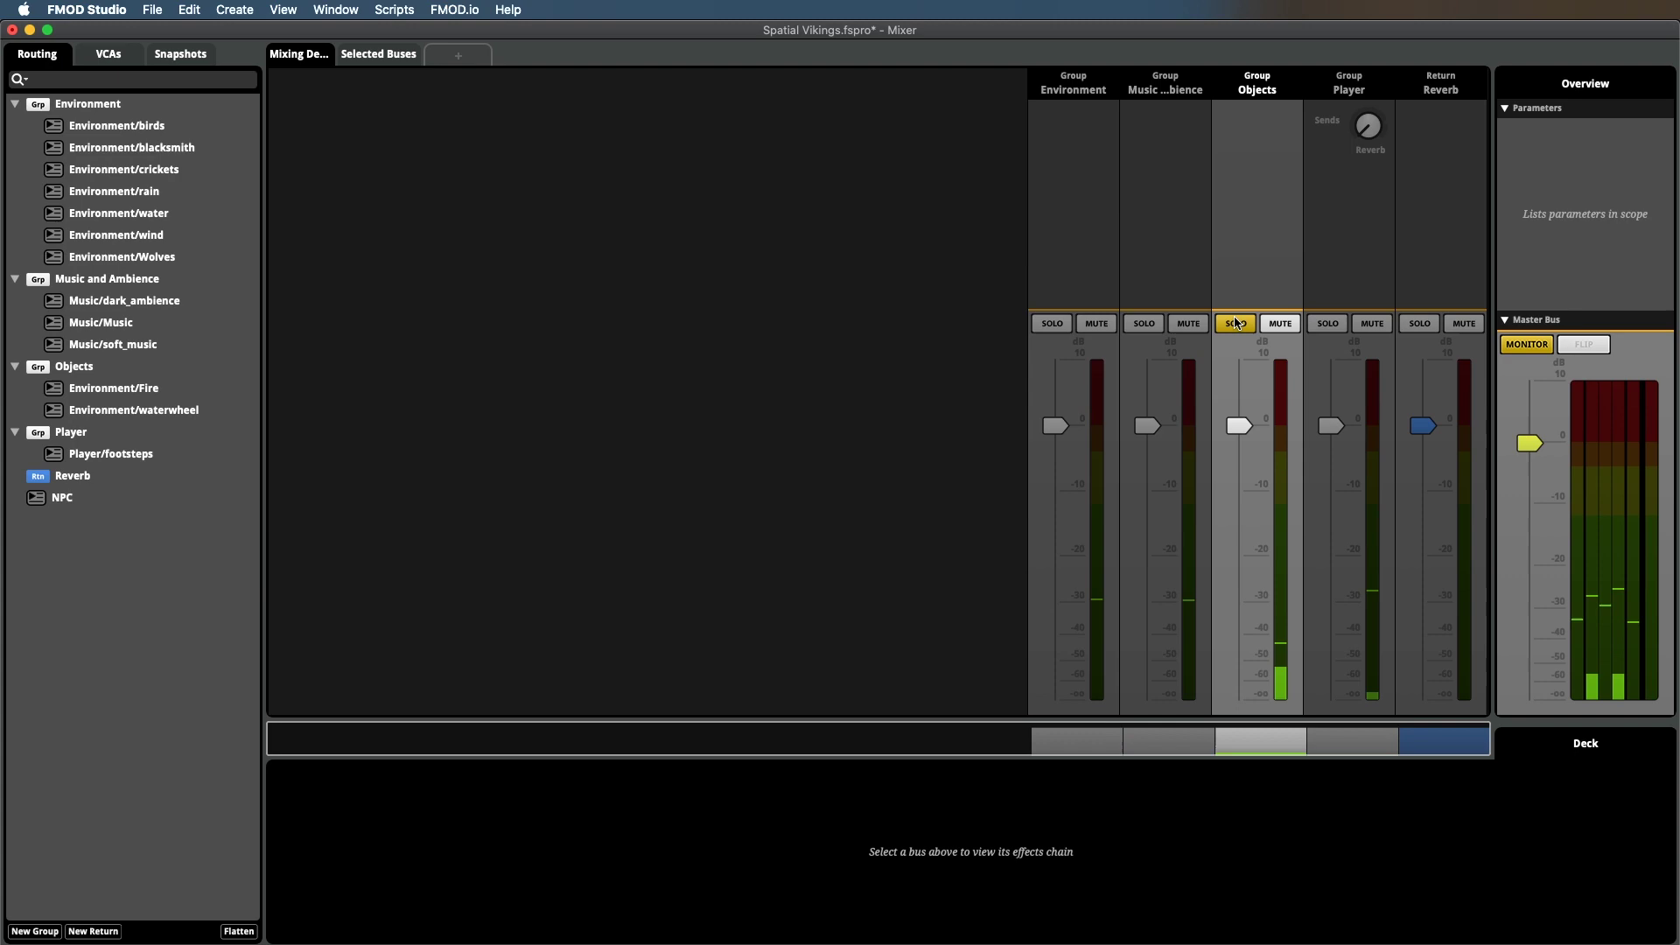
Step: Listen to the Unity scene with only Objects soloed, stop play mode, and spread out all windows
{"action": "key", "text": "super+Tab"}
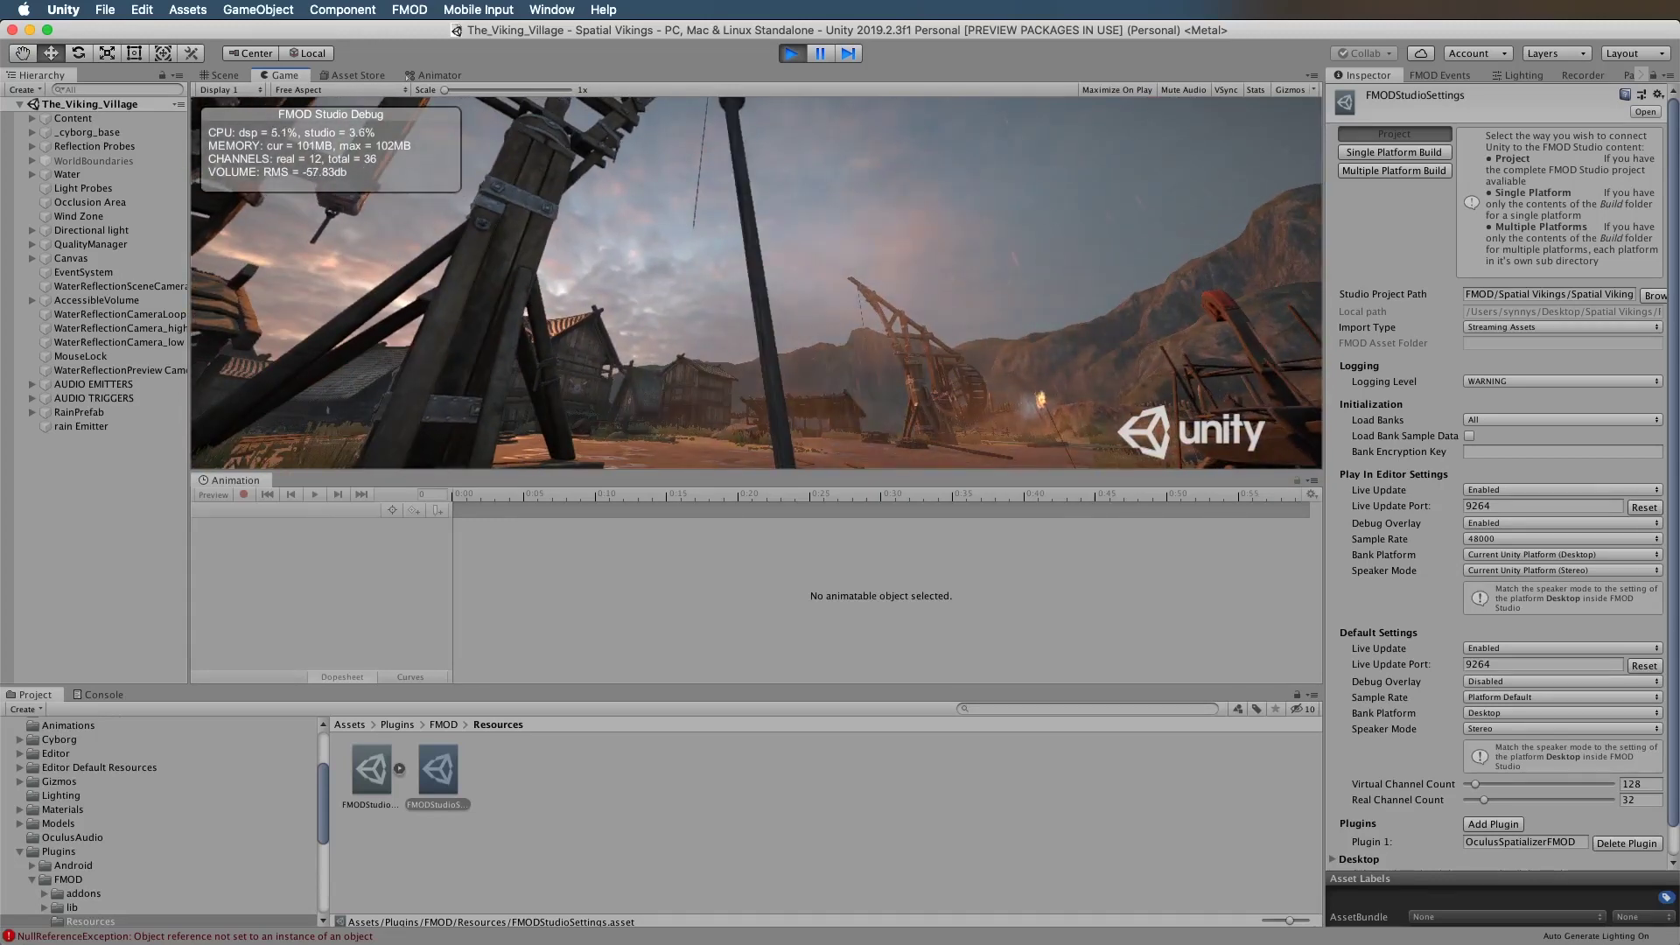
{"action": "key", "text": "super+p"}
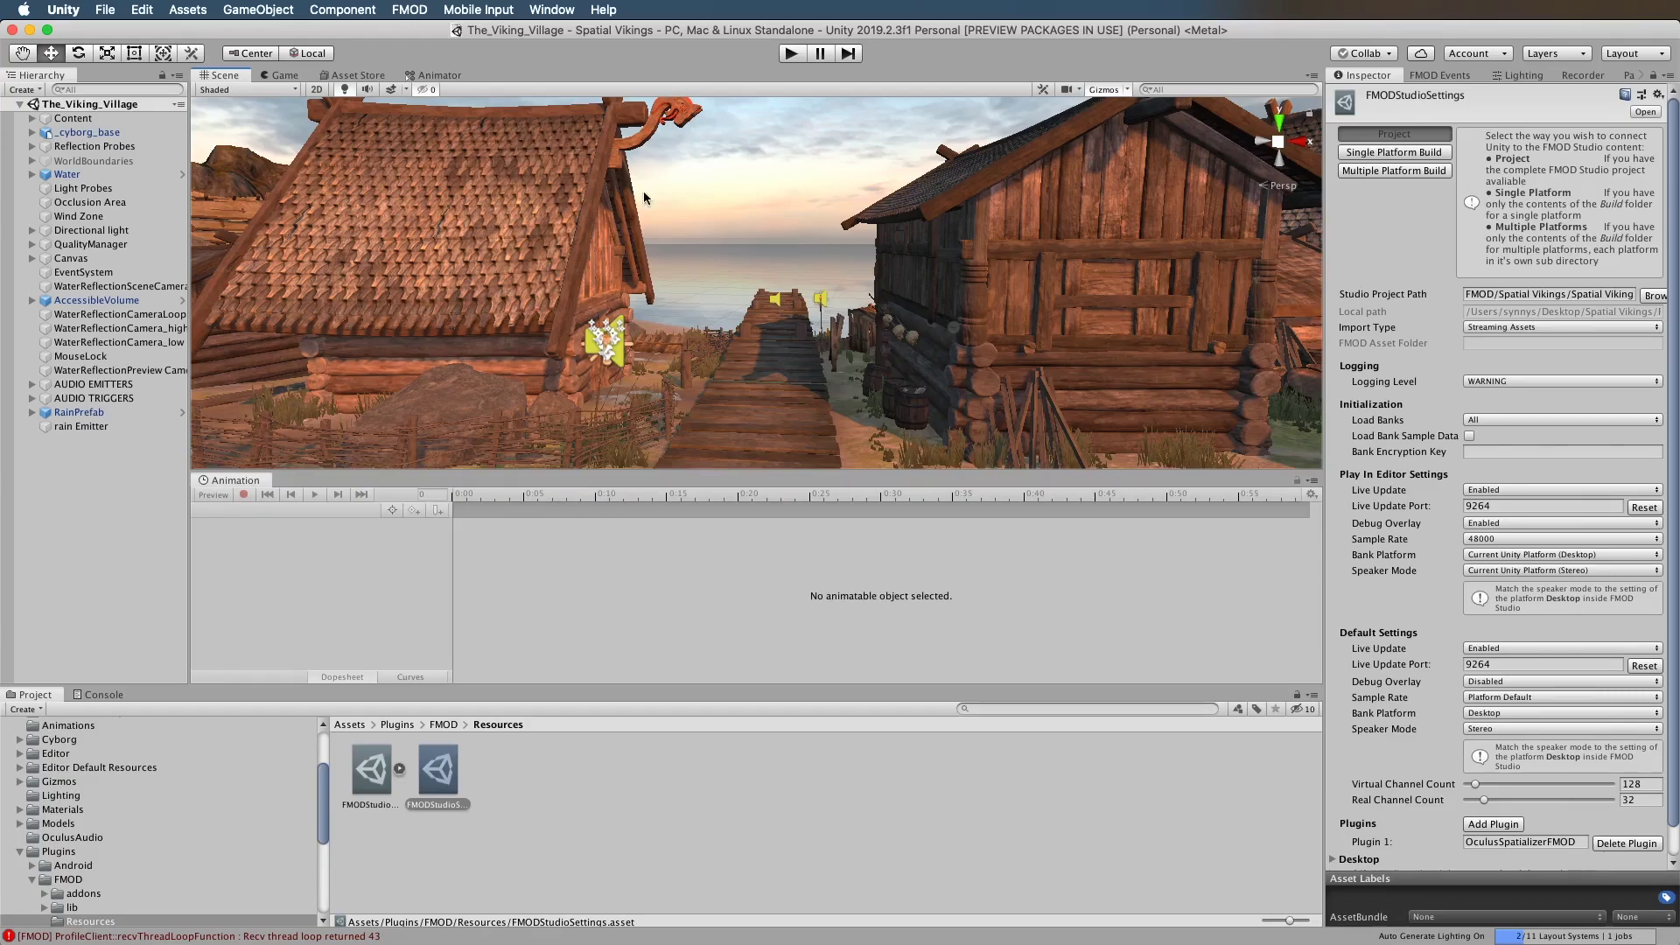
{"action": "key", "text": "ctrl+Up"}
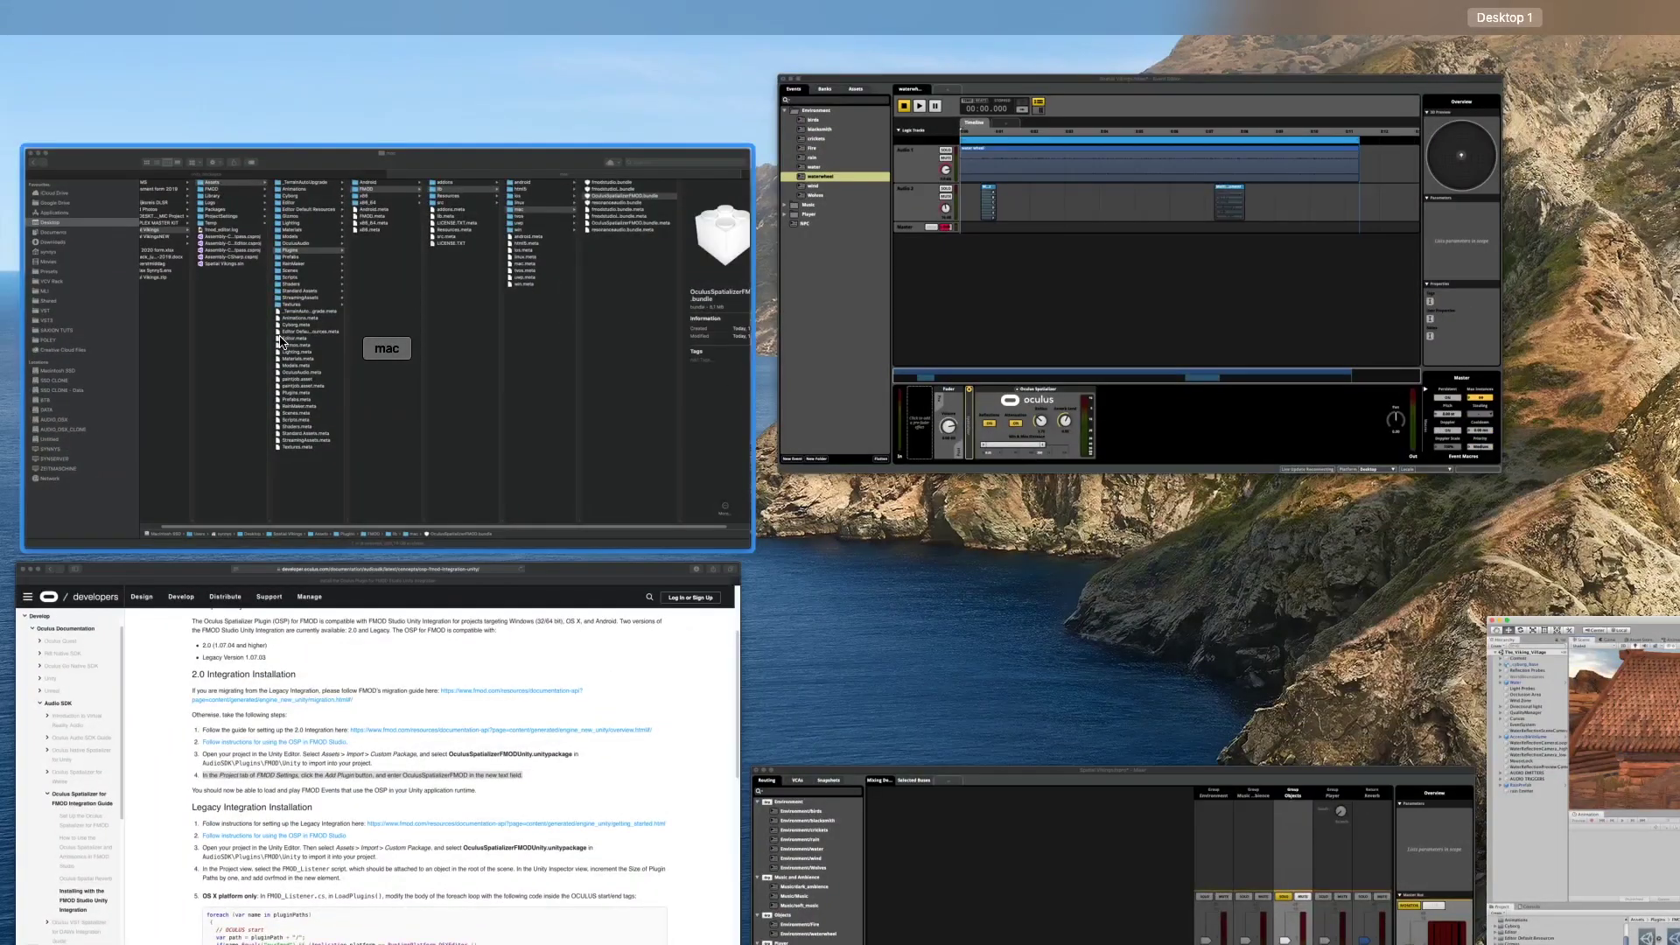
Step: Open OCULUS FMOD > Studio in Finder's unity_packages tab and widen the column to show its four files
{"action": "left_click", "coordinate": [293, 342]}
{"action": "left_click", "coordinate": [354, 81]}
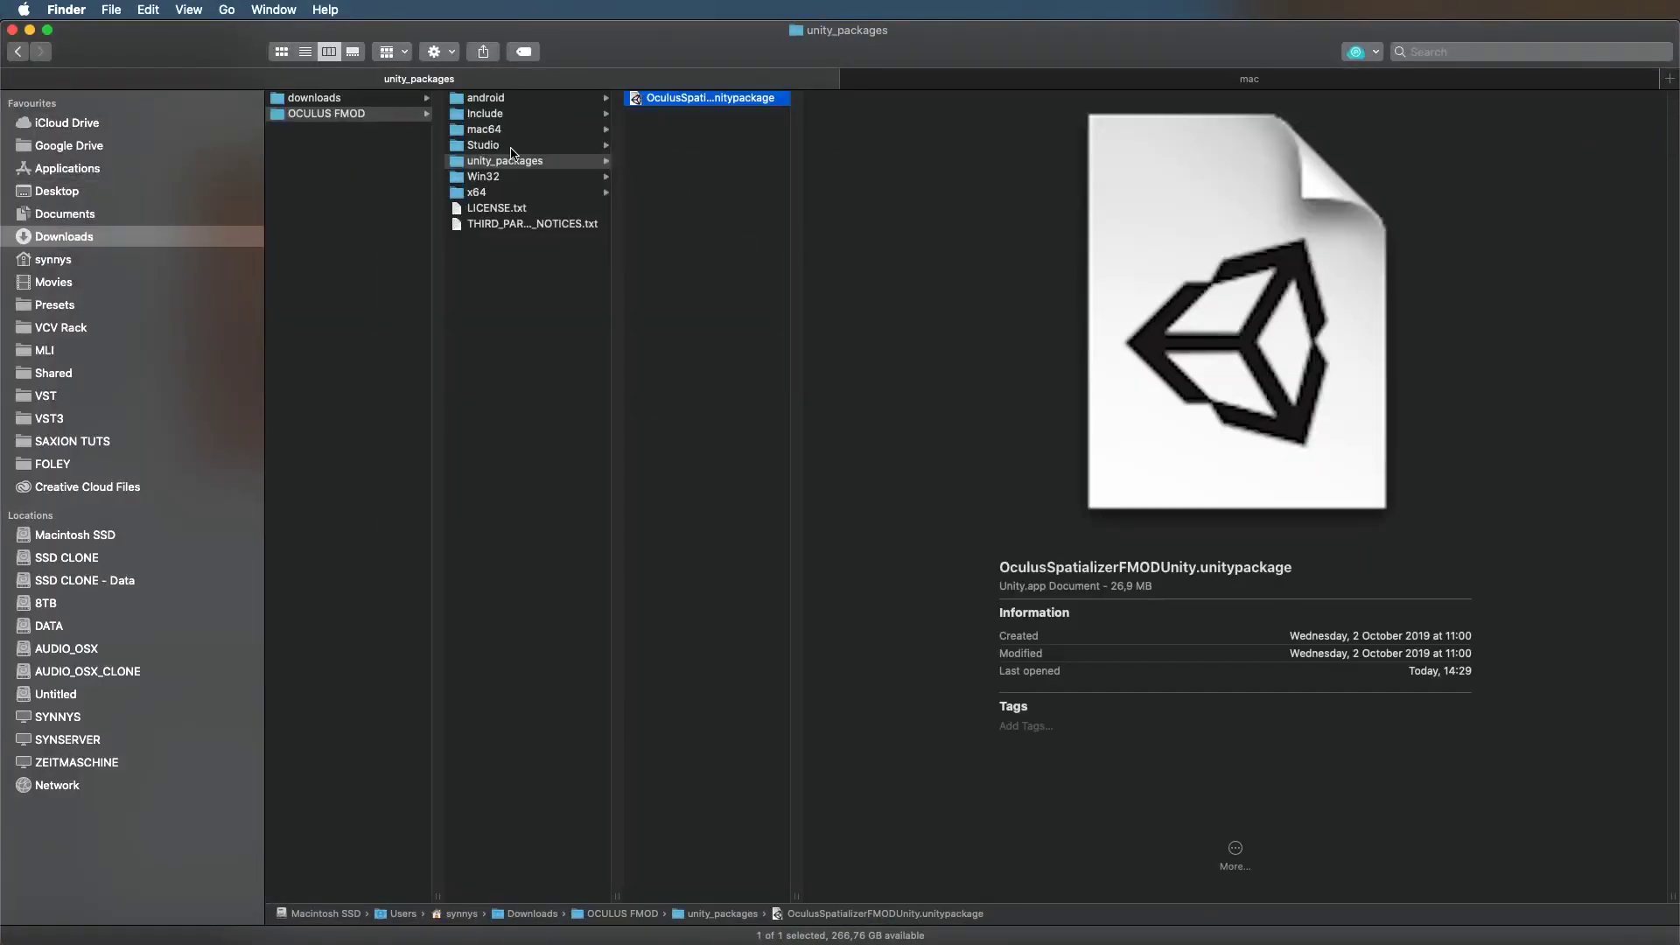
{"action": "key", "text": "Left"}
{"action": "key", "text": "Up"}
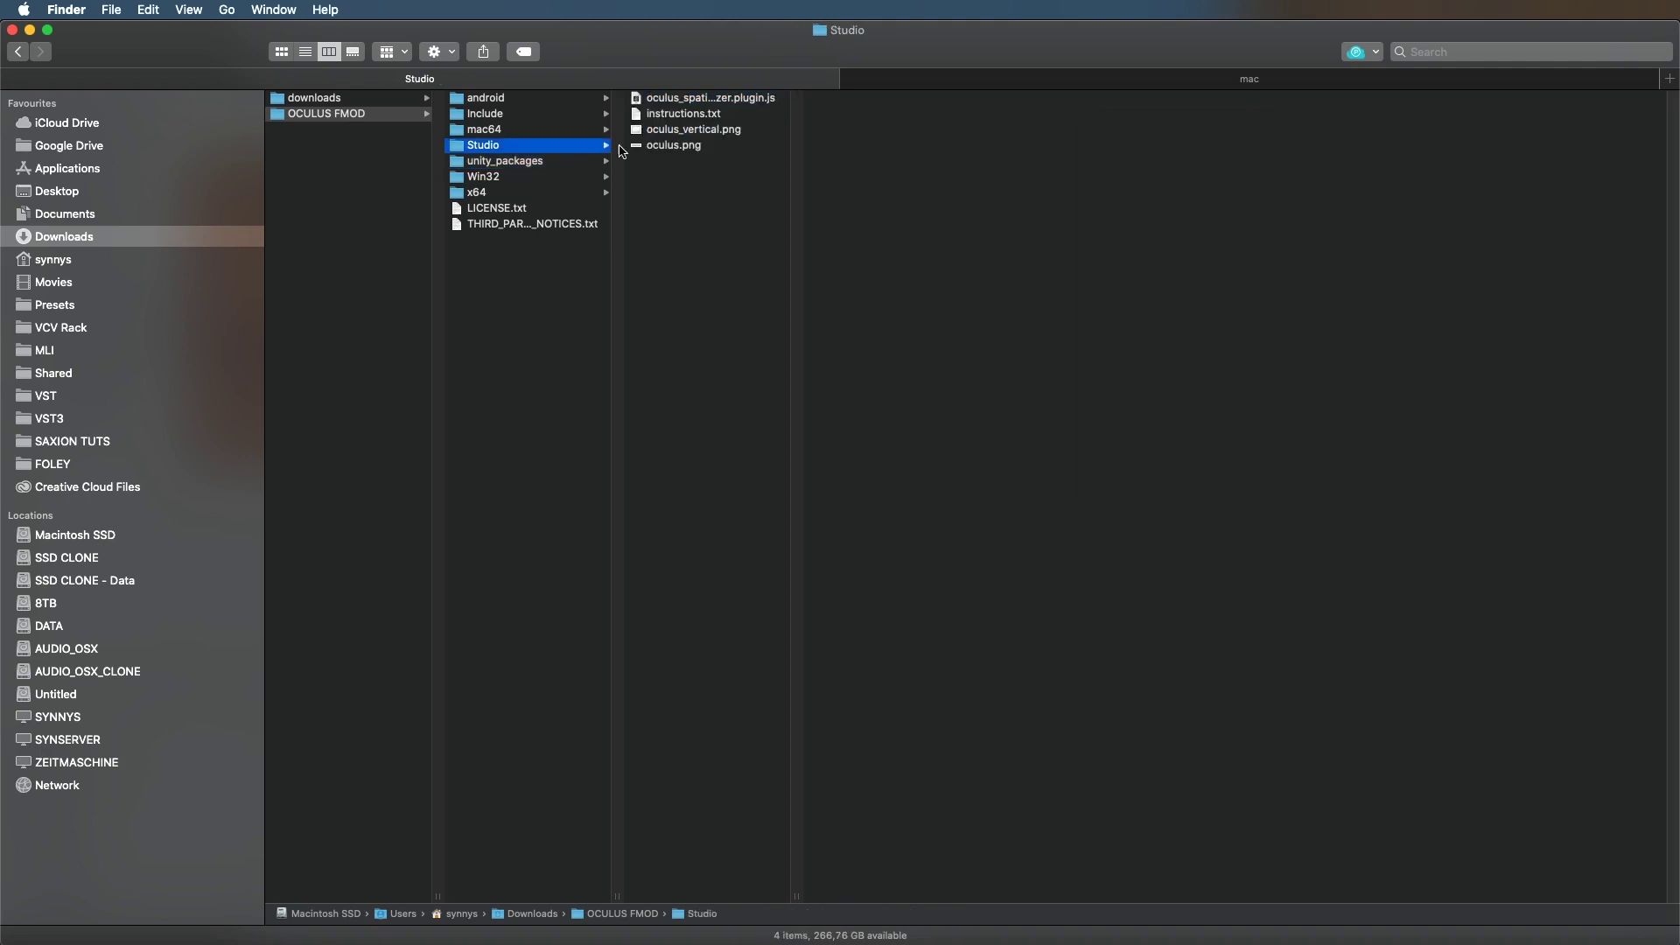
{"action": "double_click", "coordinate": [795, 896]}
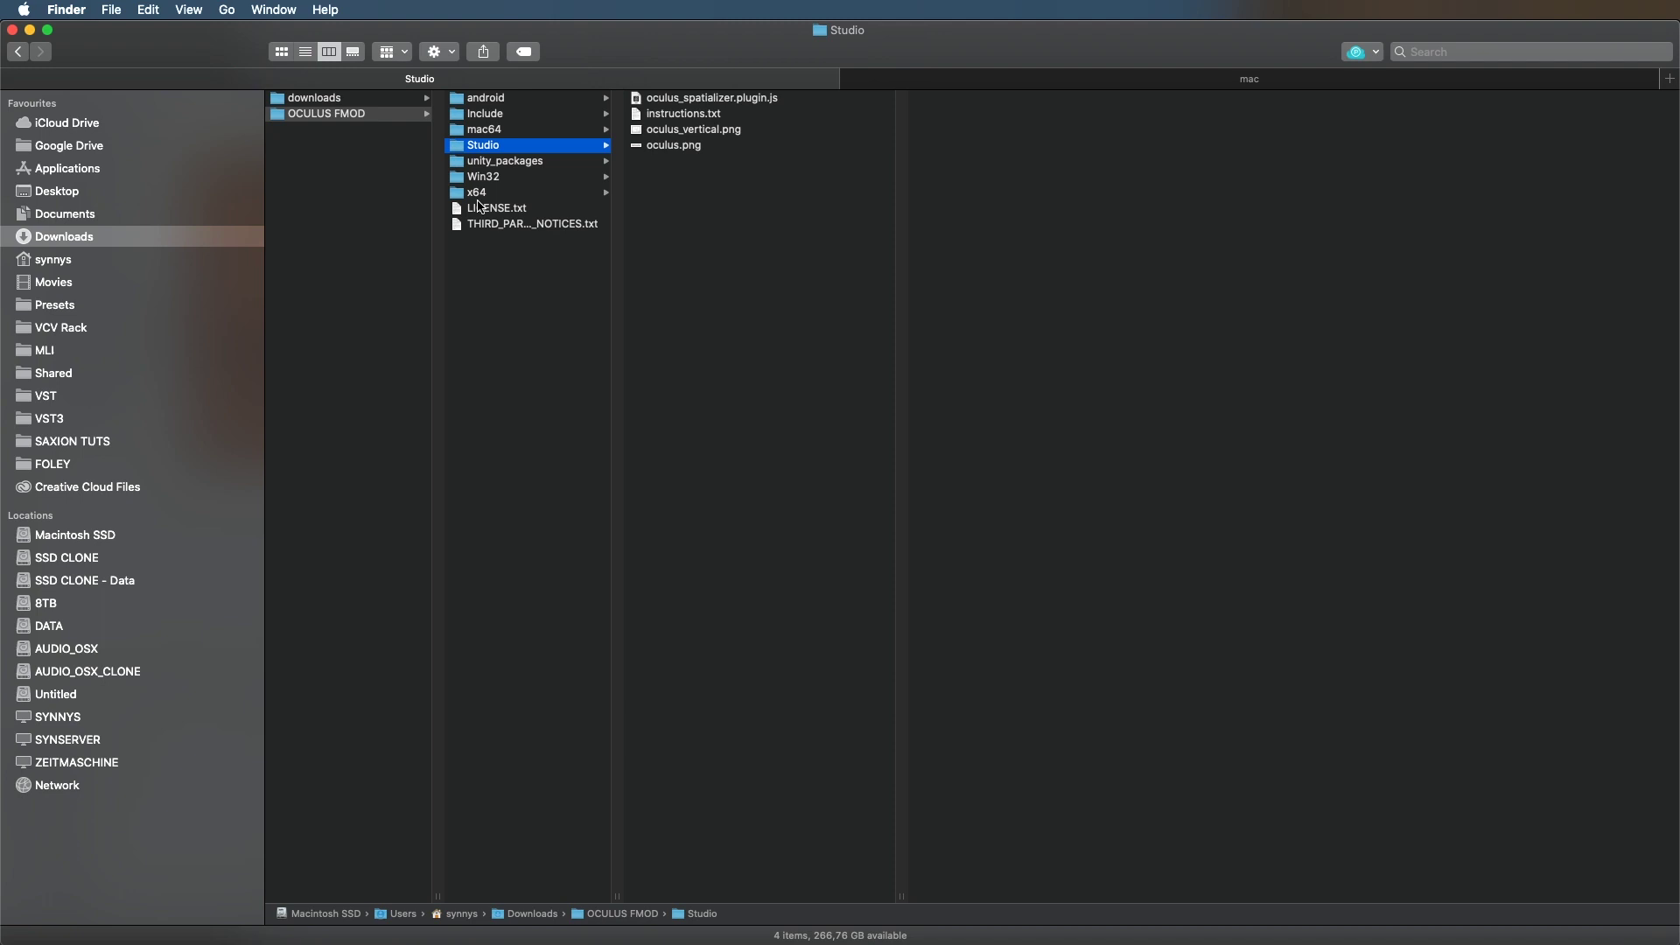
{"action": "left_click_drag", "start_coordinate": [740, 207], "coordinate": [722, 98]}
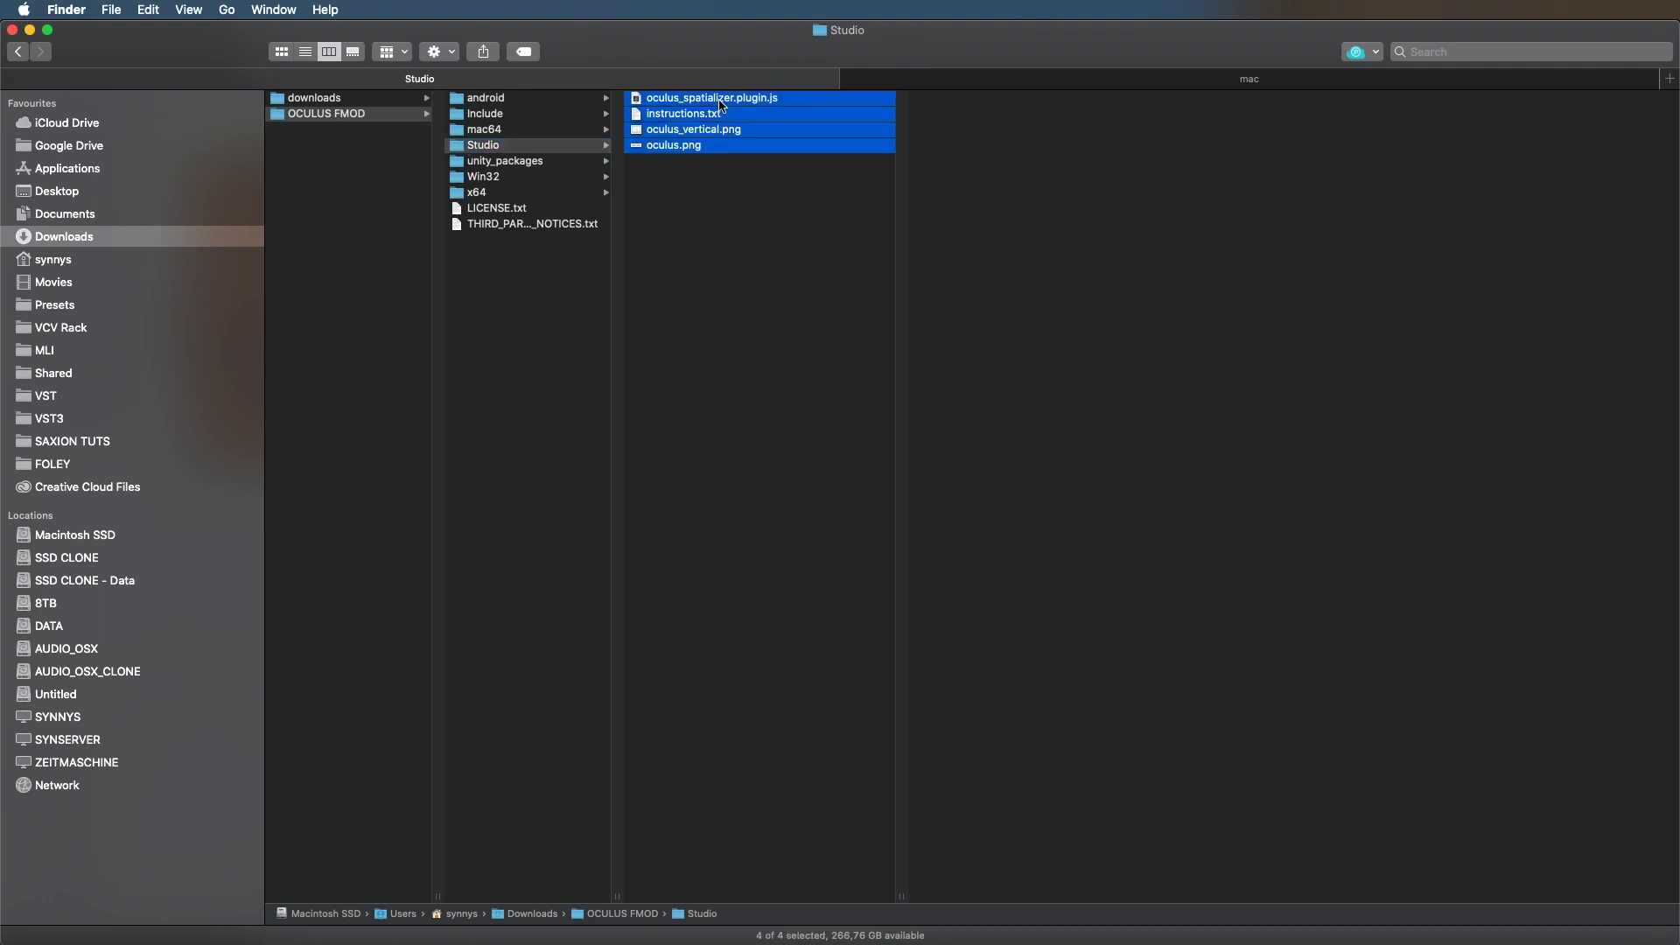
Step: Read instructions.txt in Quick Look, then select all four Studio files
{"action": "left_click", "coordinate": [692, 181]}
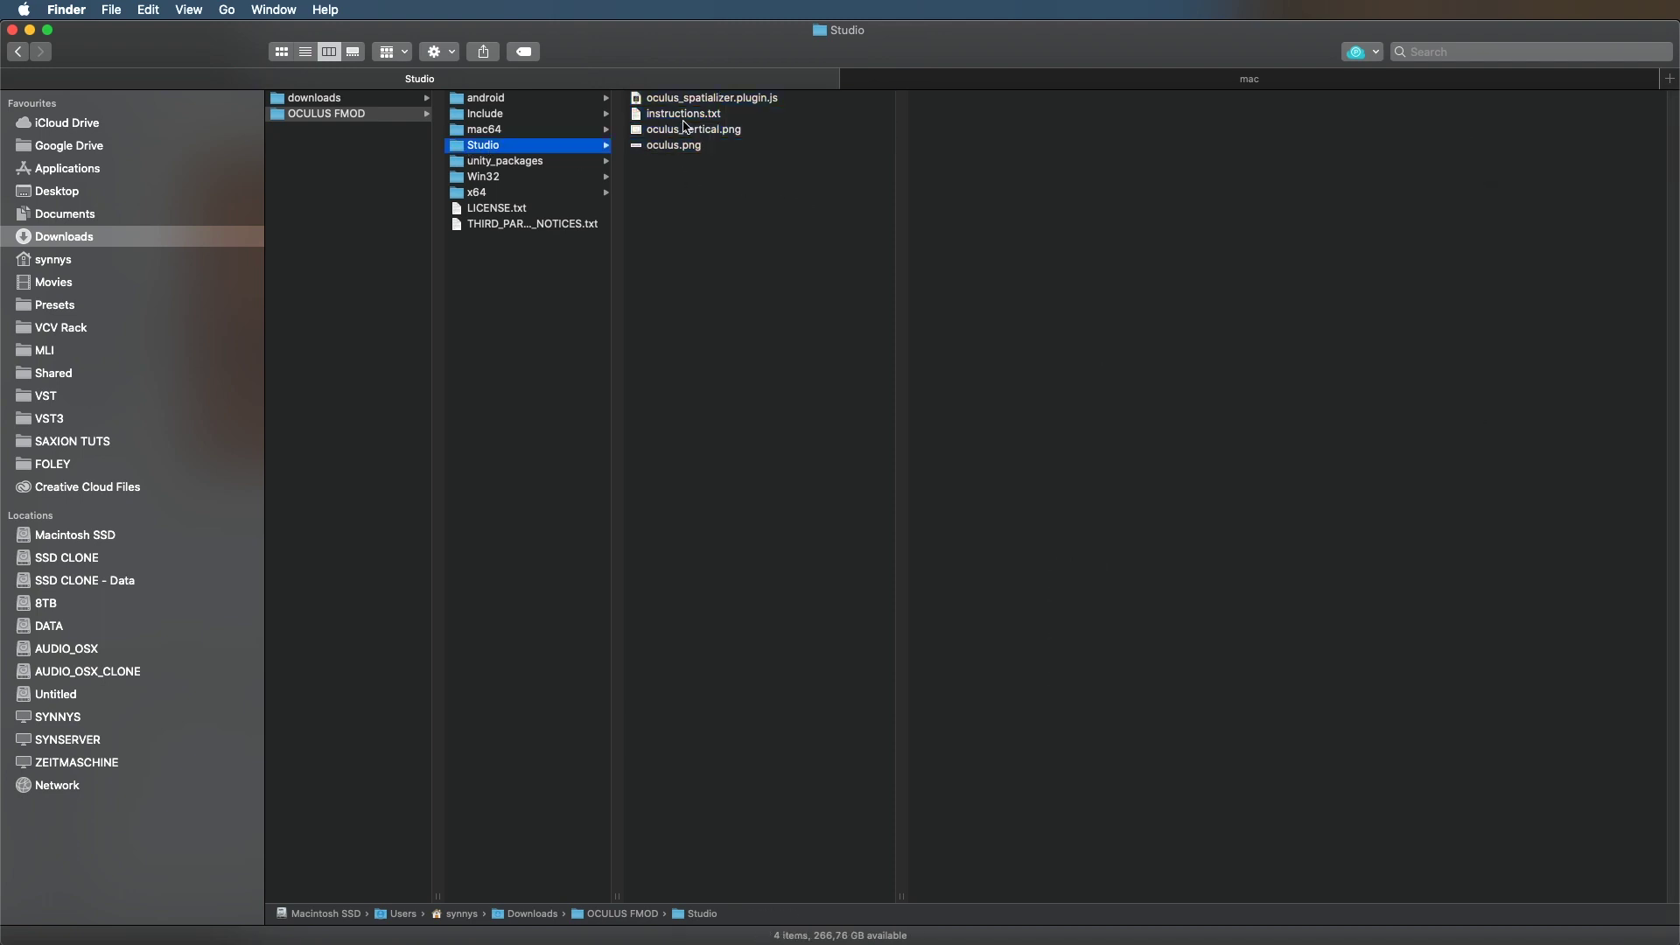
{"action": "left_click", "coordinate": [684, 114]}
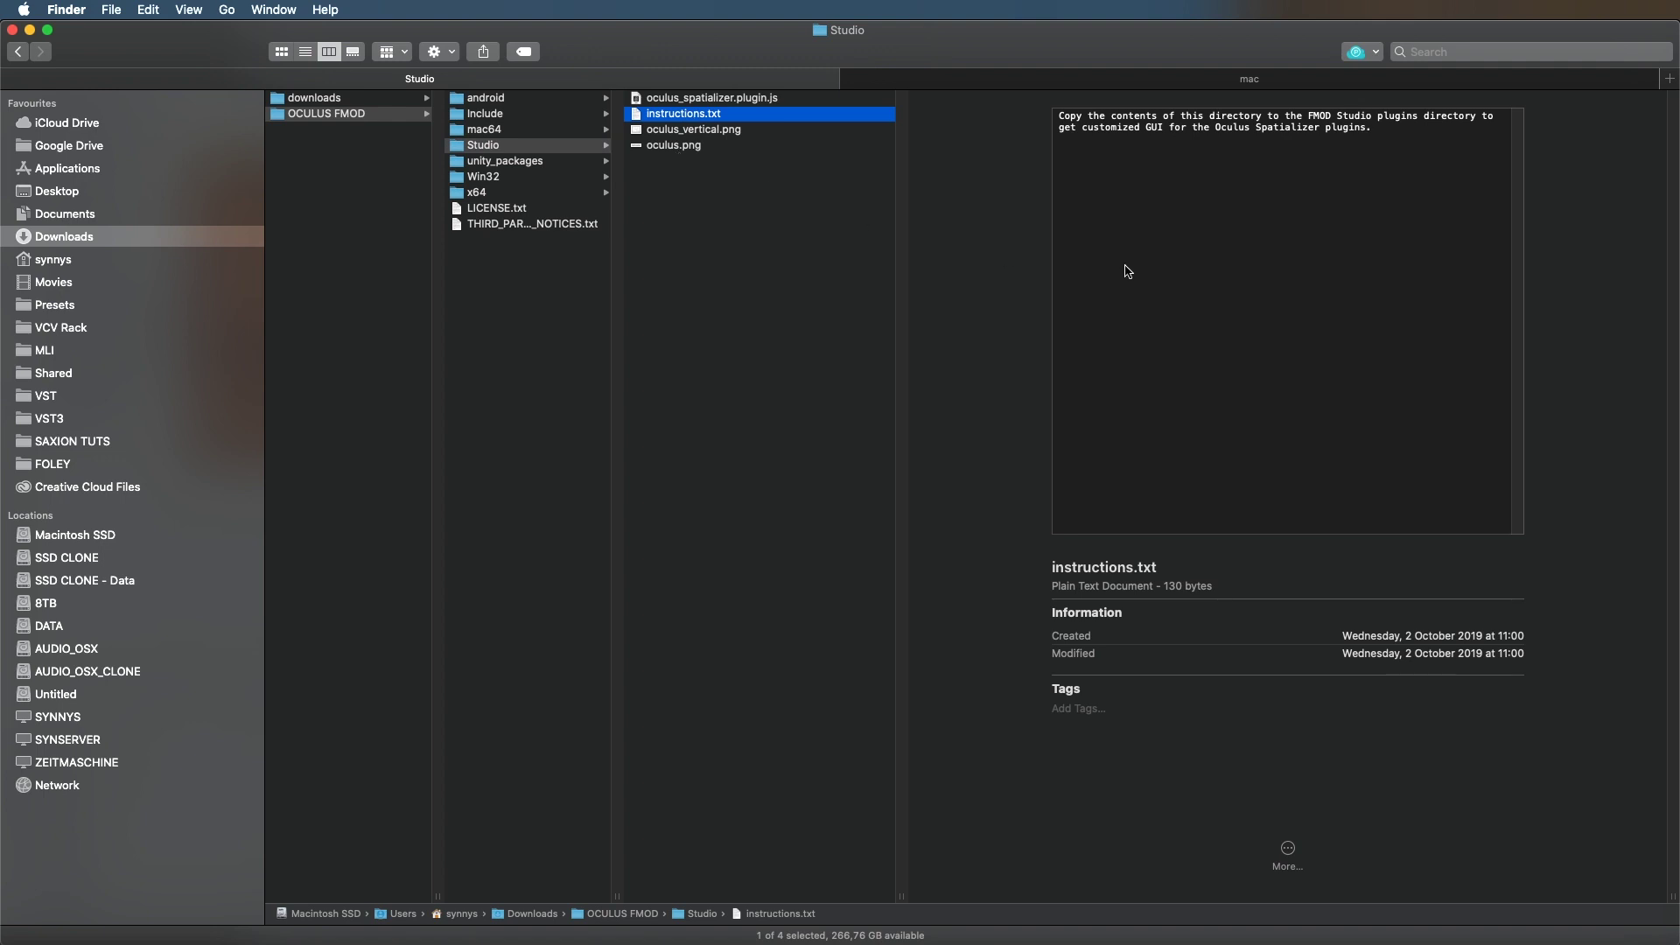
{"action": "key", "text": "space"}
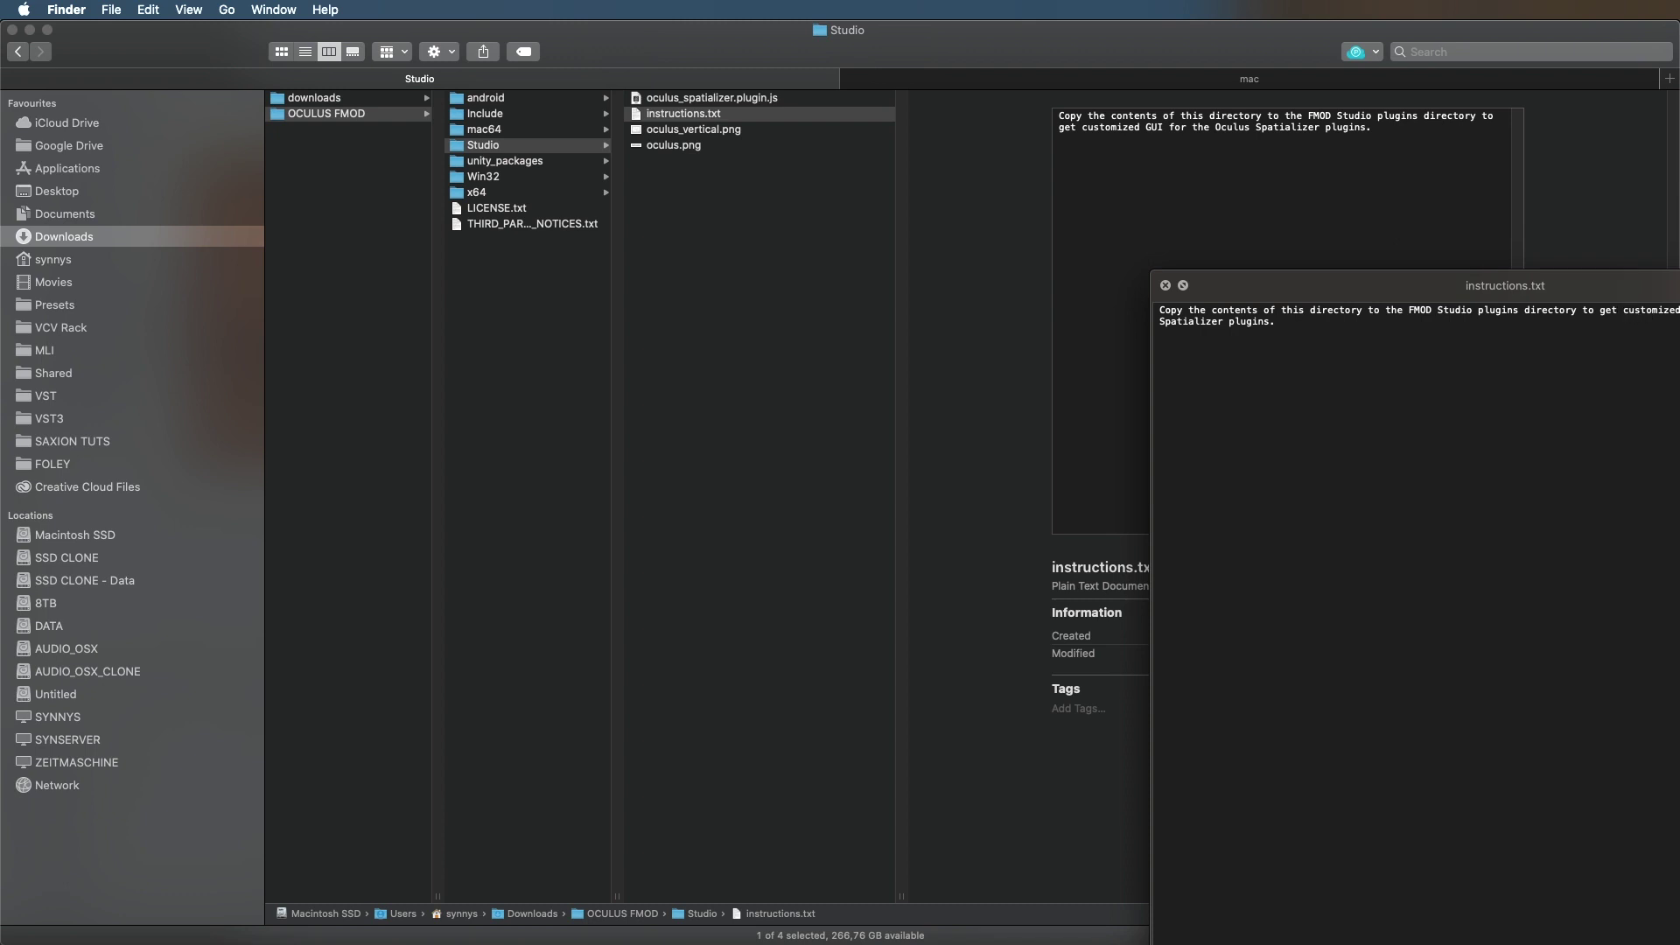
{"action": "left_click", "coordinate": [689, 175]}
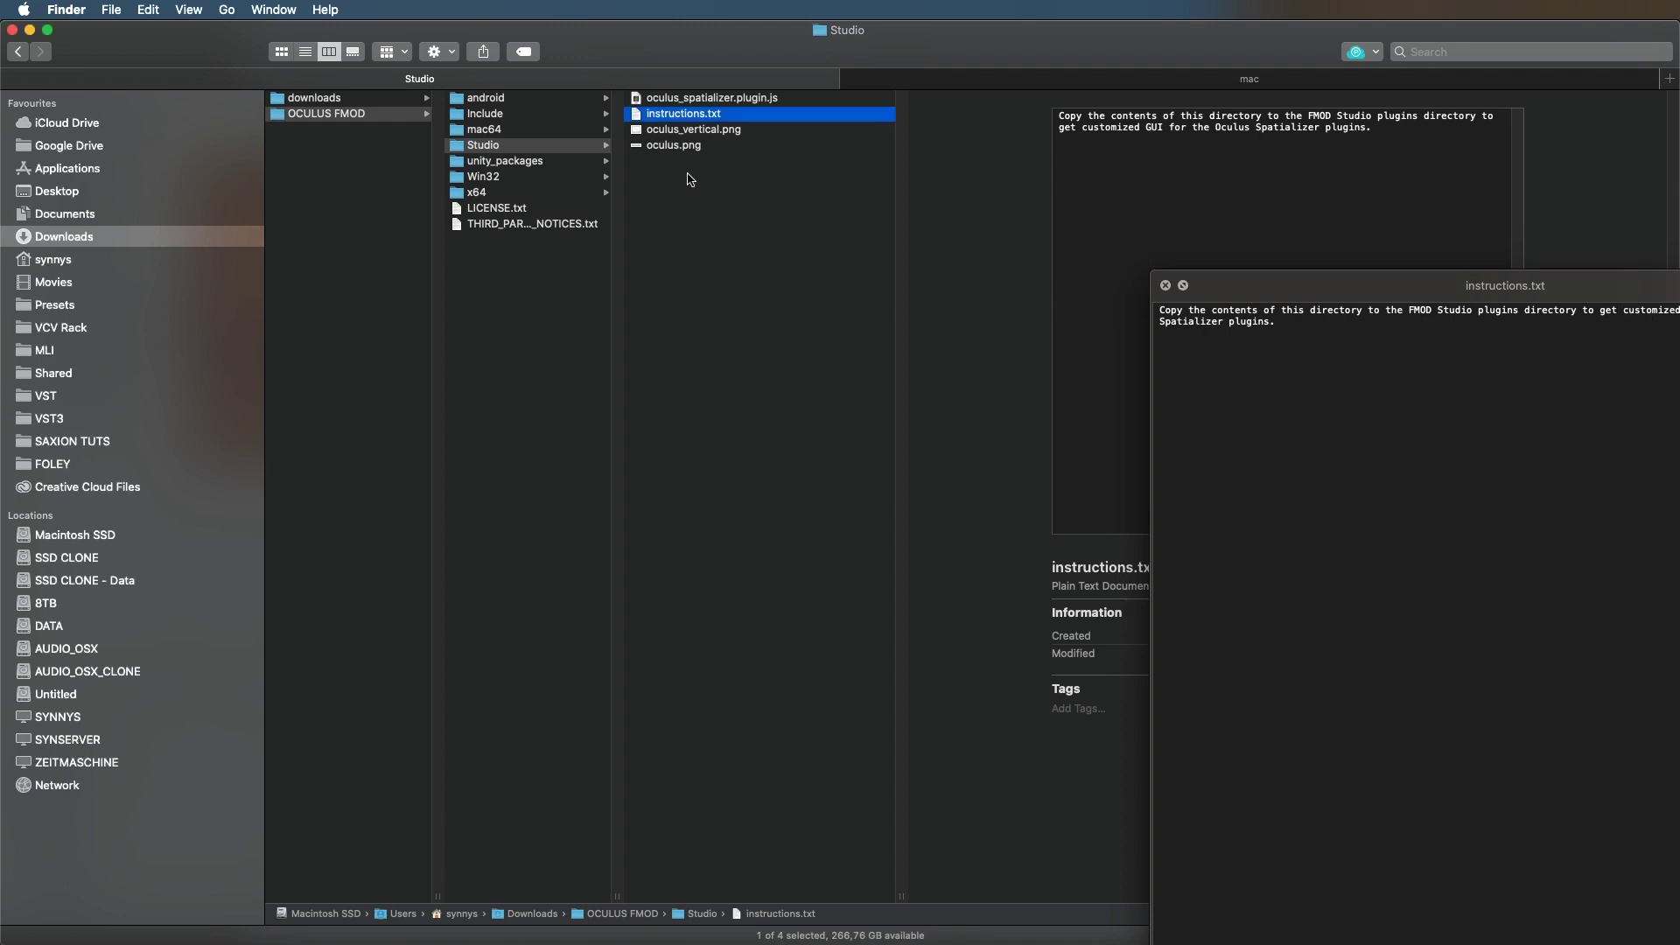
{"action": "left_click", "coordinate": [690, 180]}
{"action": "left_click_drag", "start_coordinate": [689, 182], "coordinate": [682, 55]}
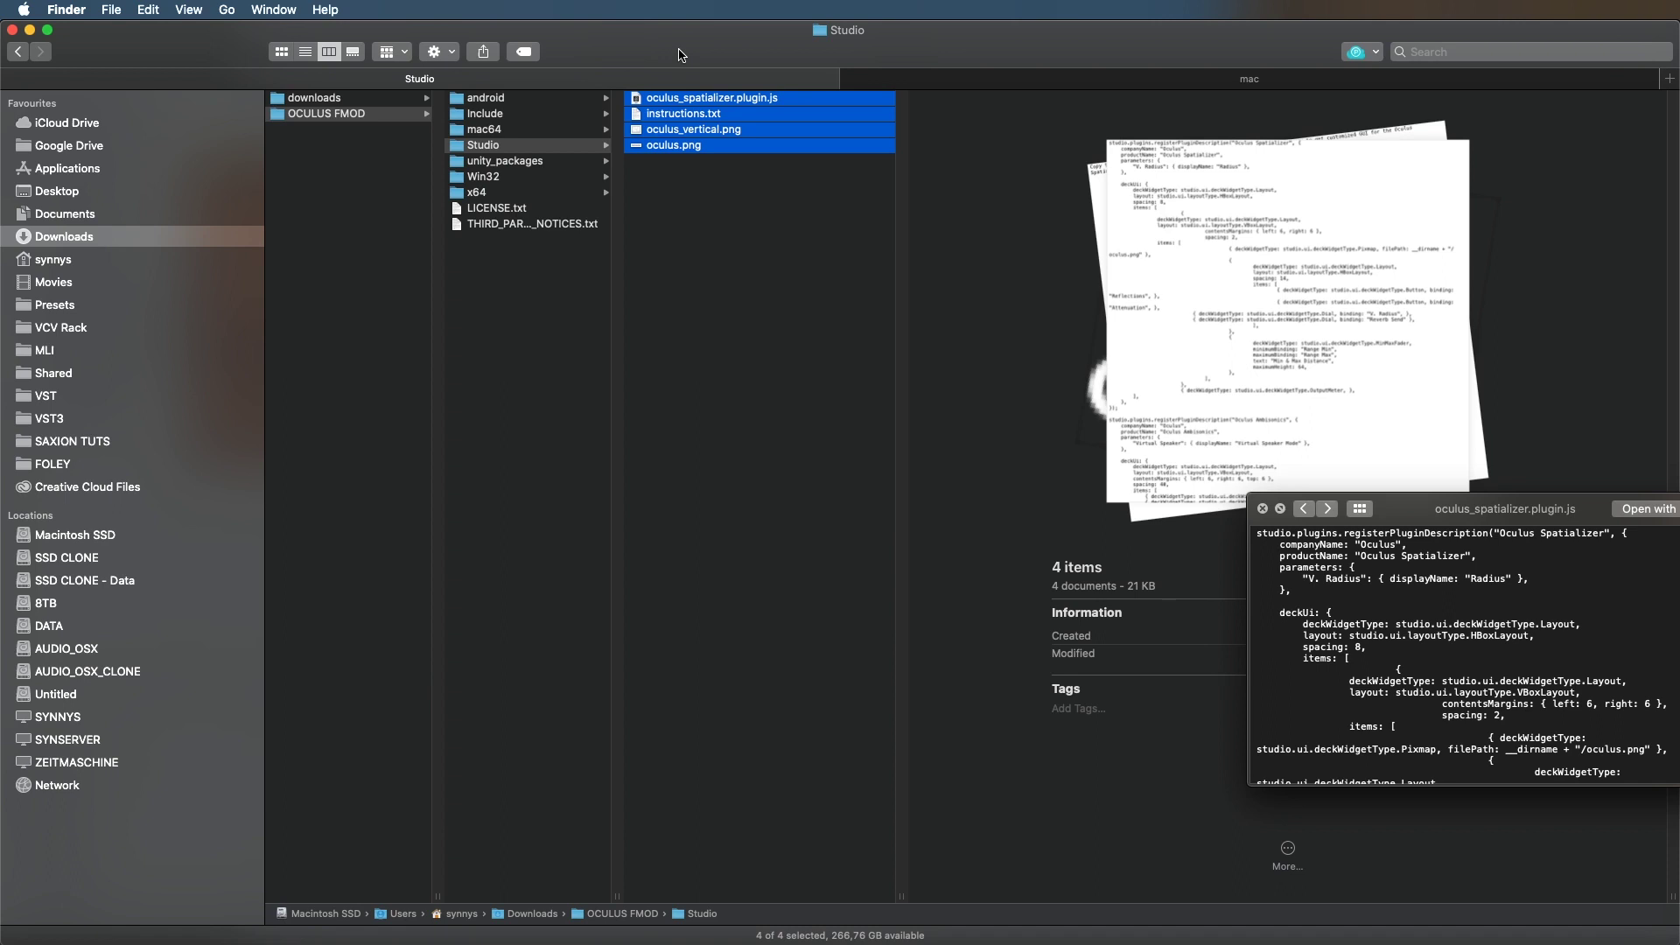
Step: Confirm the four Oculus files are in Applications > FMOD Studio > plugins, then bring Unity back
{"action": "left_click", "coordinate": [69, 169]}
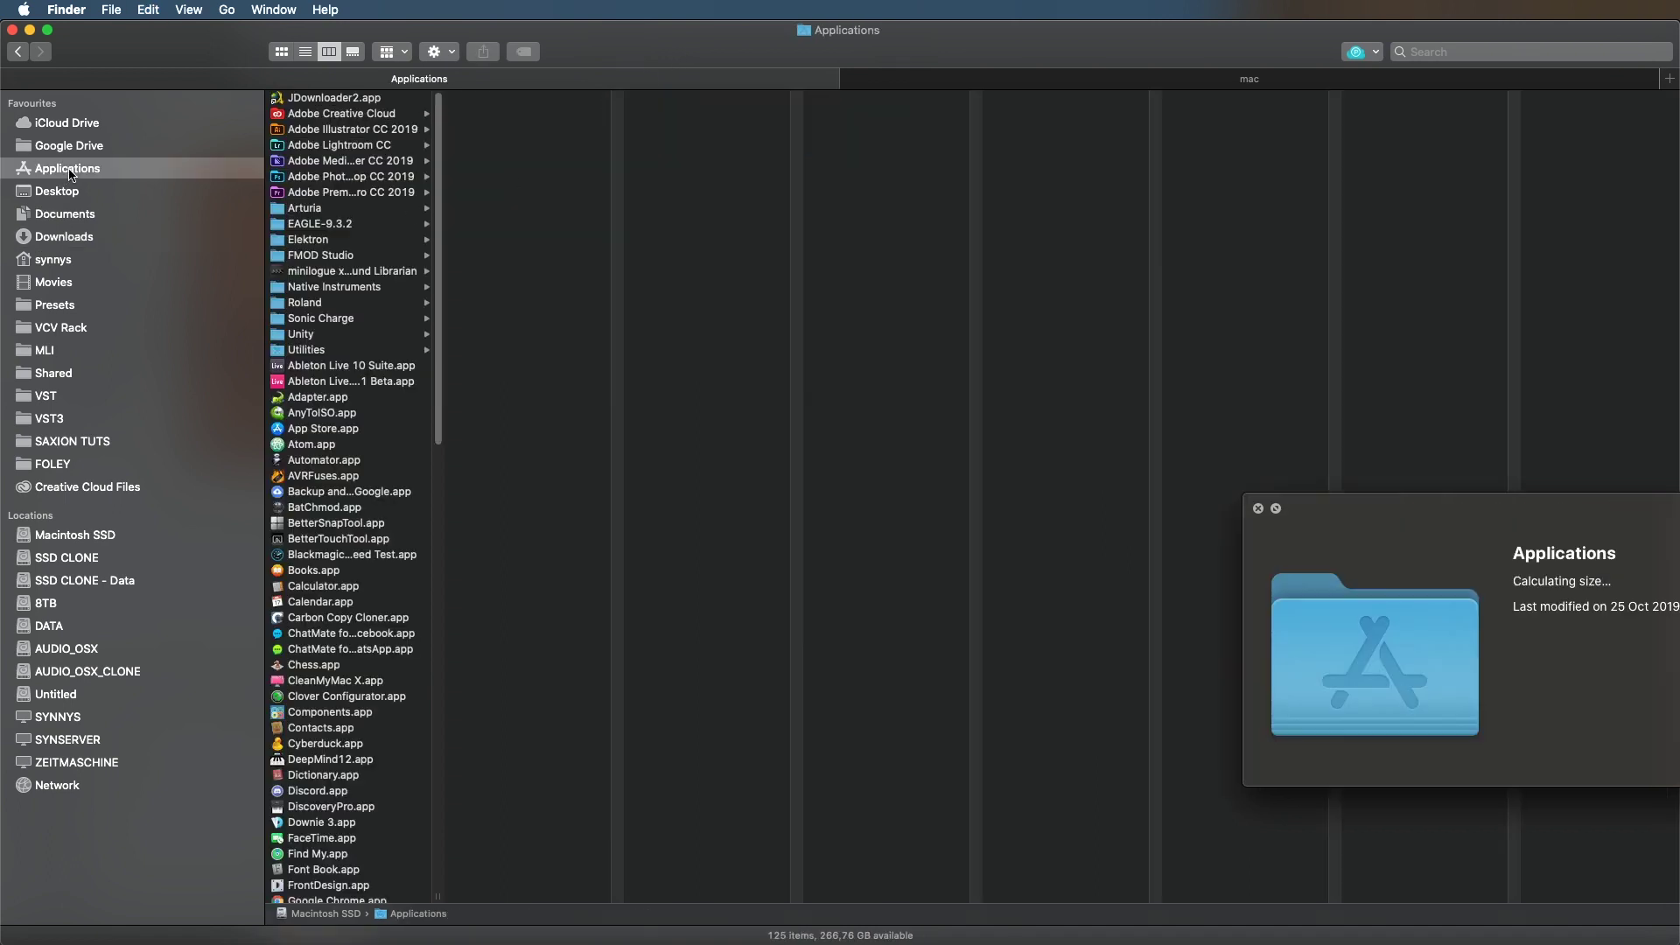
{"action": "left_click", "coordinate": [329, 253]}
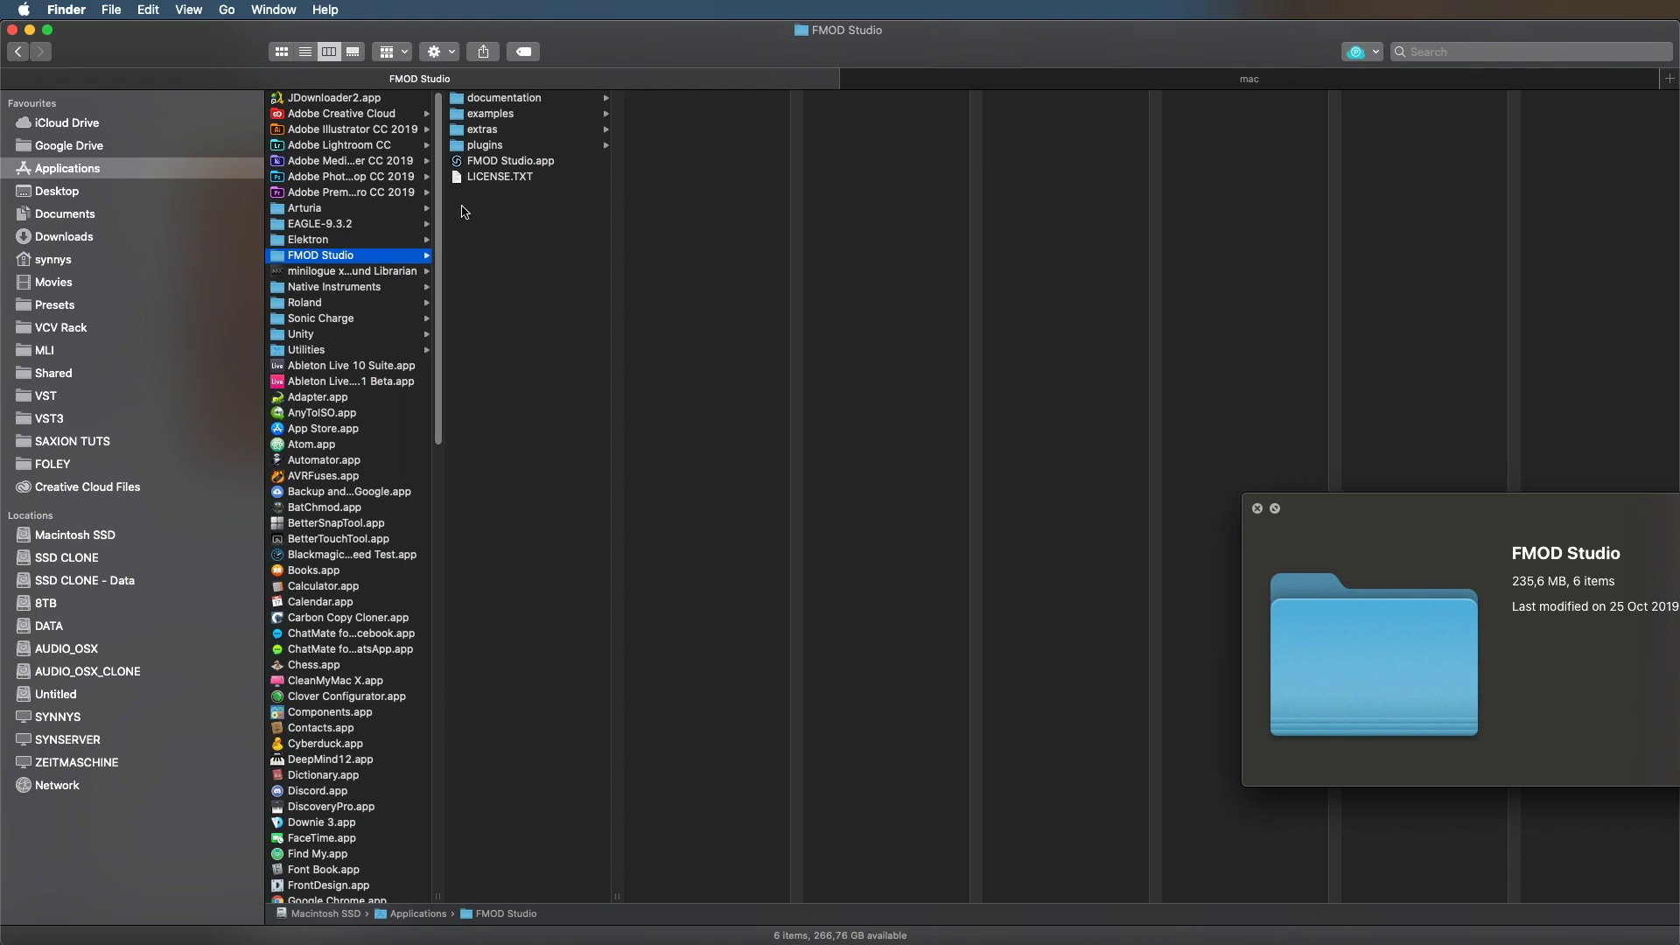
{"action": "left_click", "coordinate": [493, 146]}
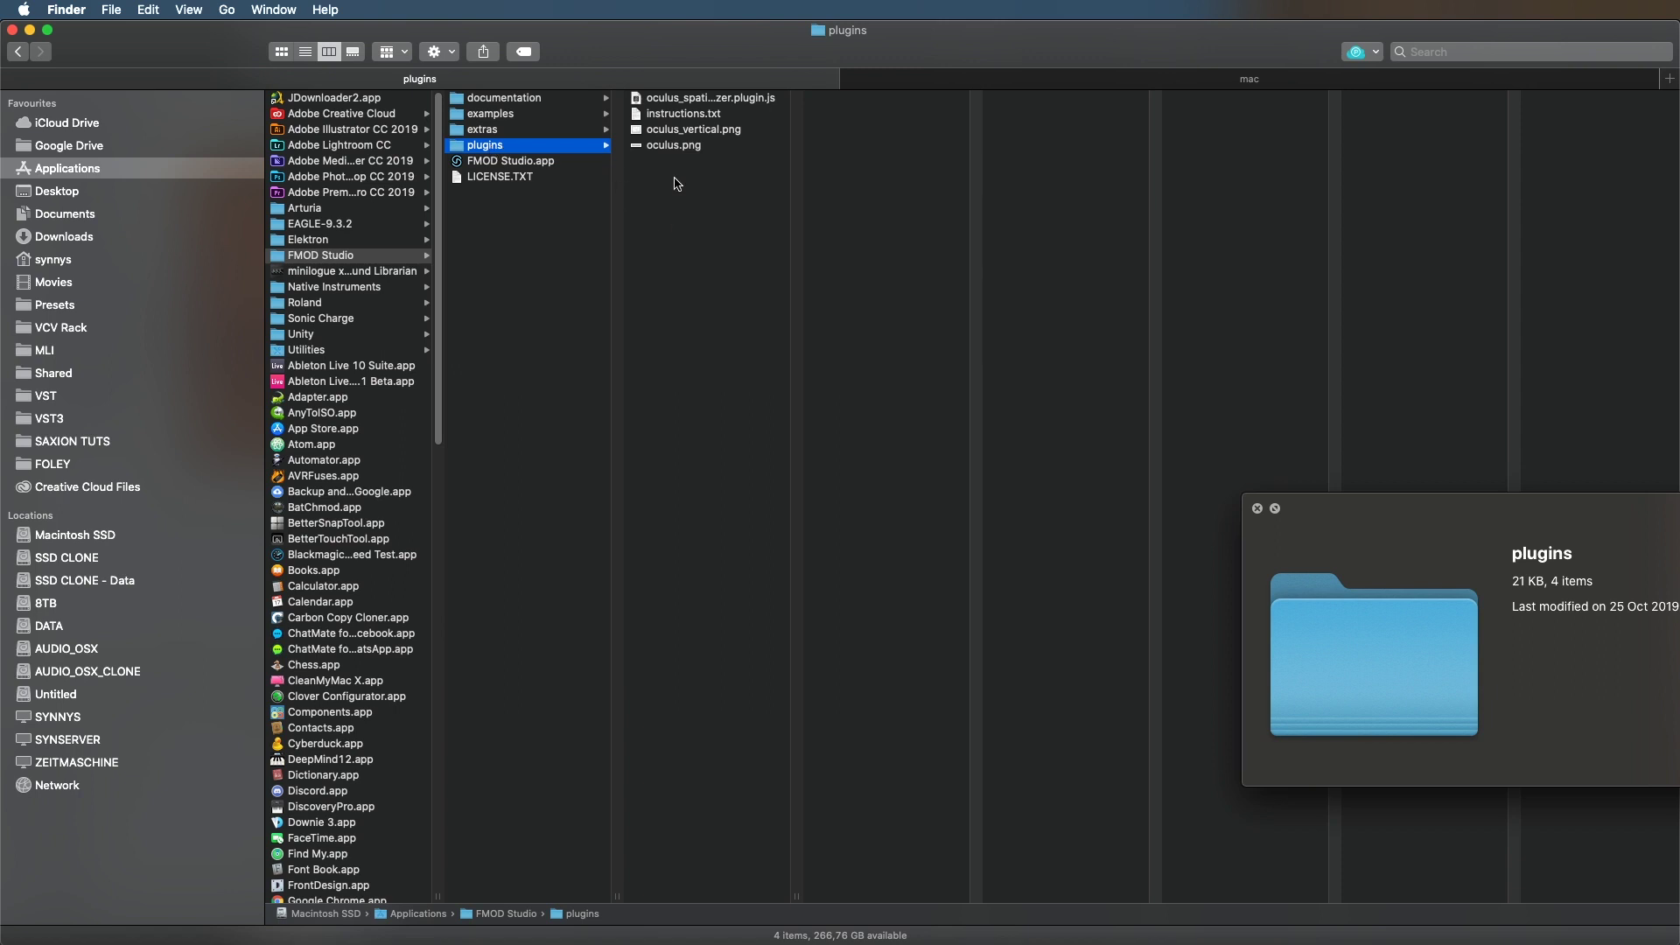
{"action": "left_click", "coordinate": [1257, 509]}
{"action": "left_click", "coordinate": [547, 274]}
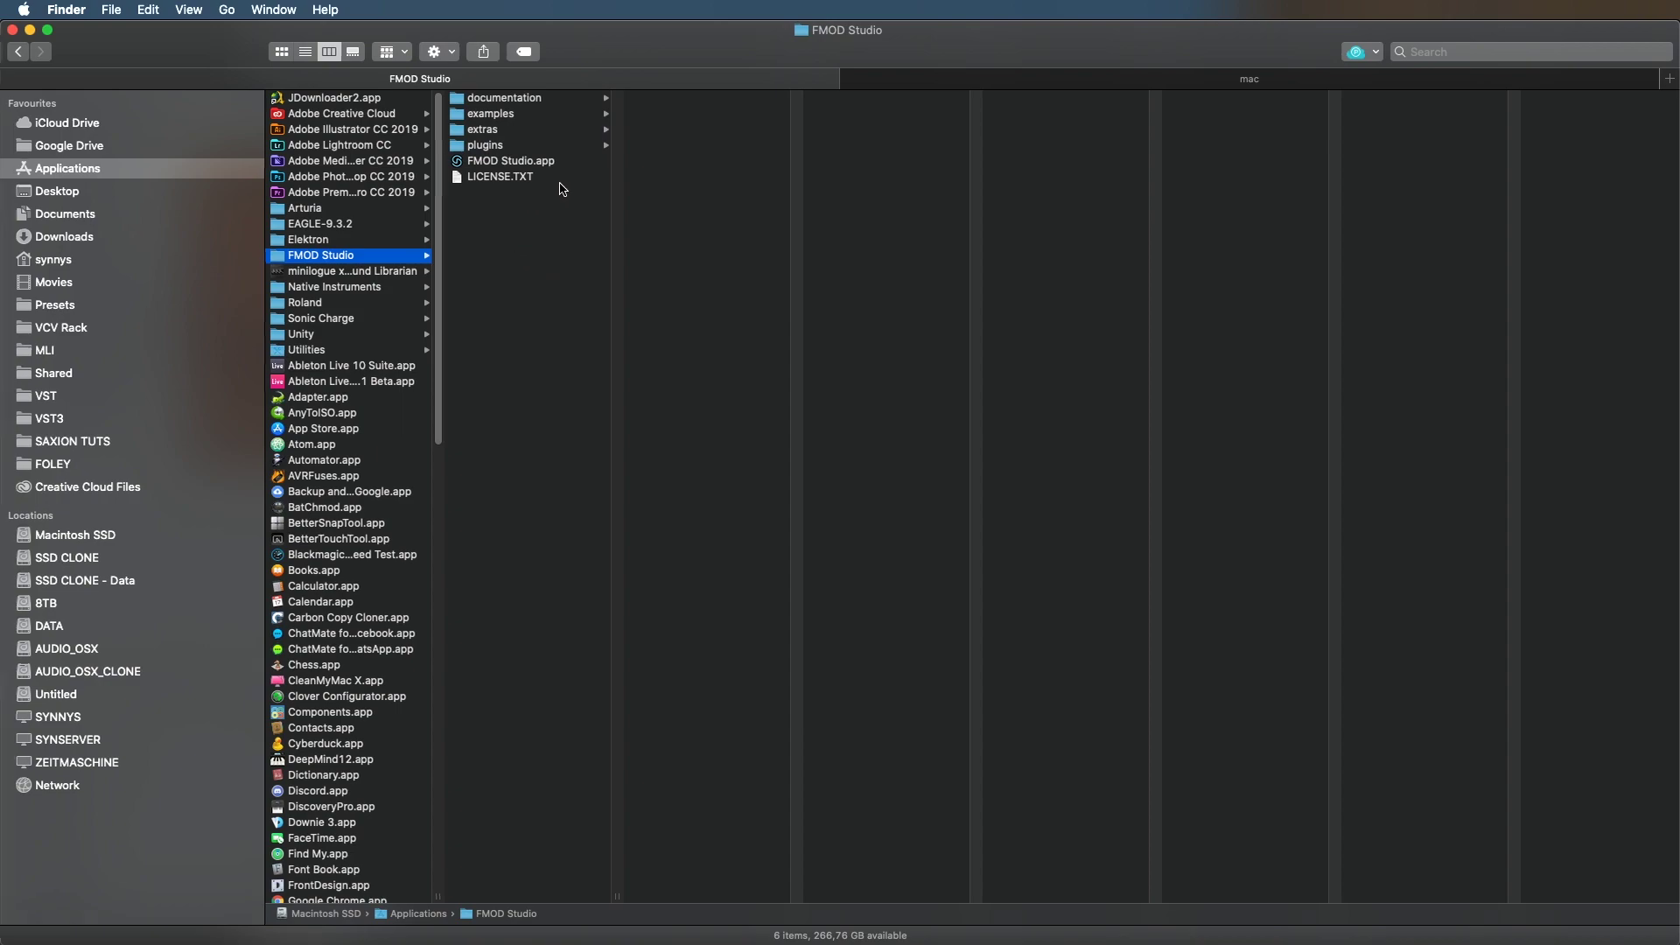
{"action": "key", "text": "ctrl+Up"}
{"action": "left_click", "coordinate": [1027, 277]}
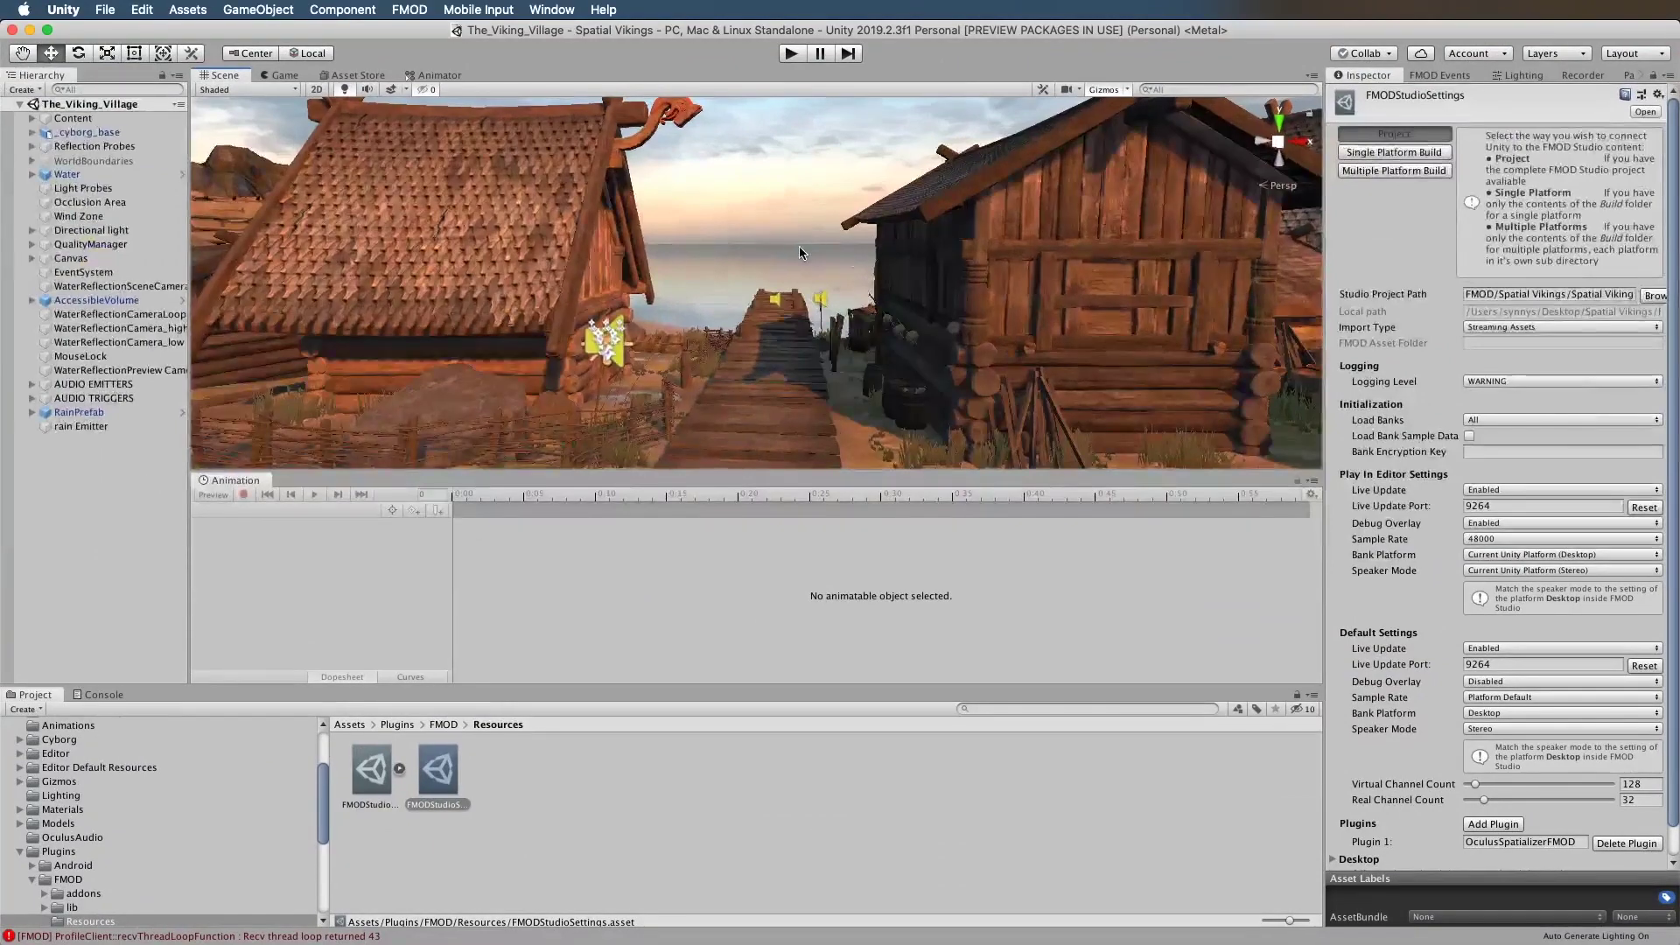